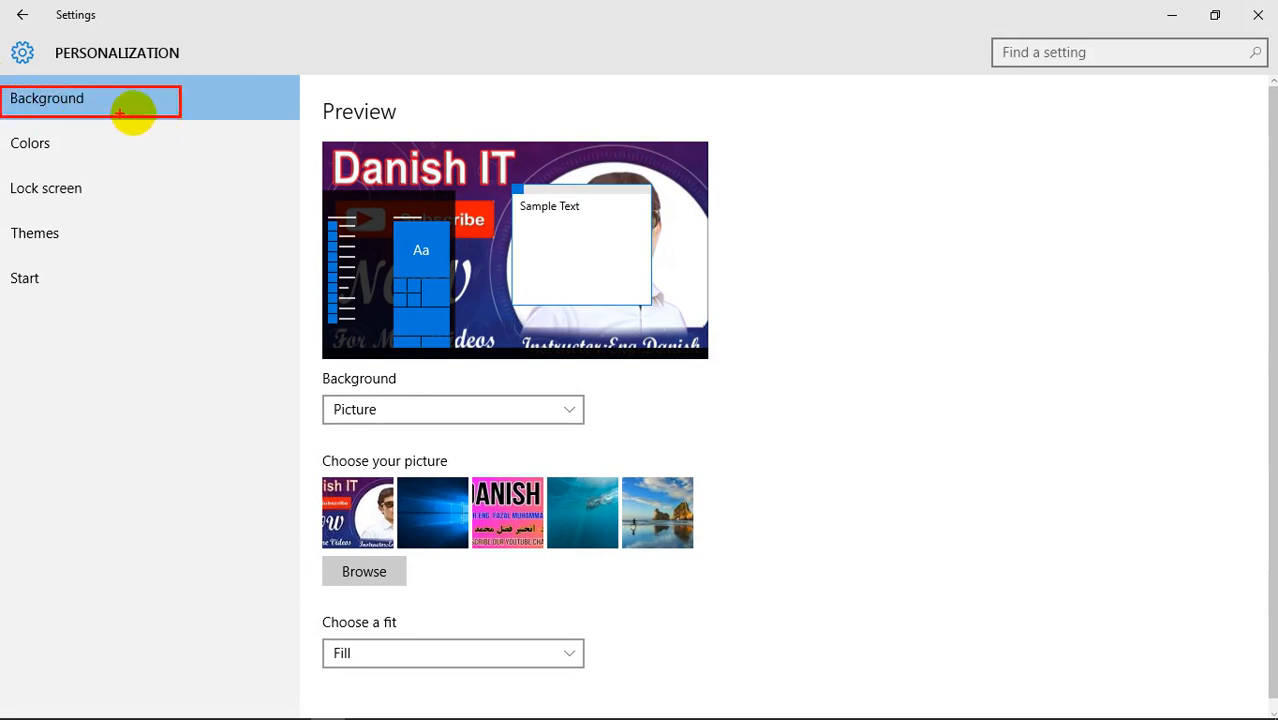
- Examine the Background page's preview and picture browsing option, and view the available background types without changing the selection
drag(310, 94, 423, 126)
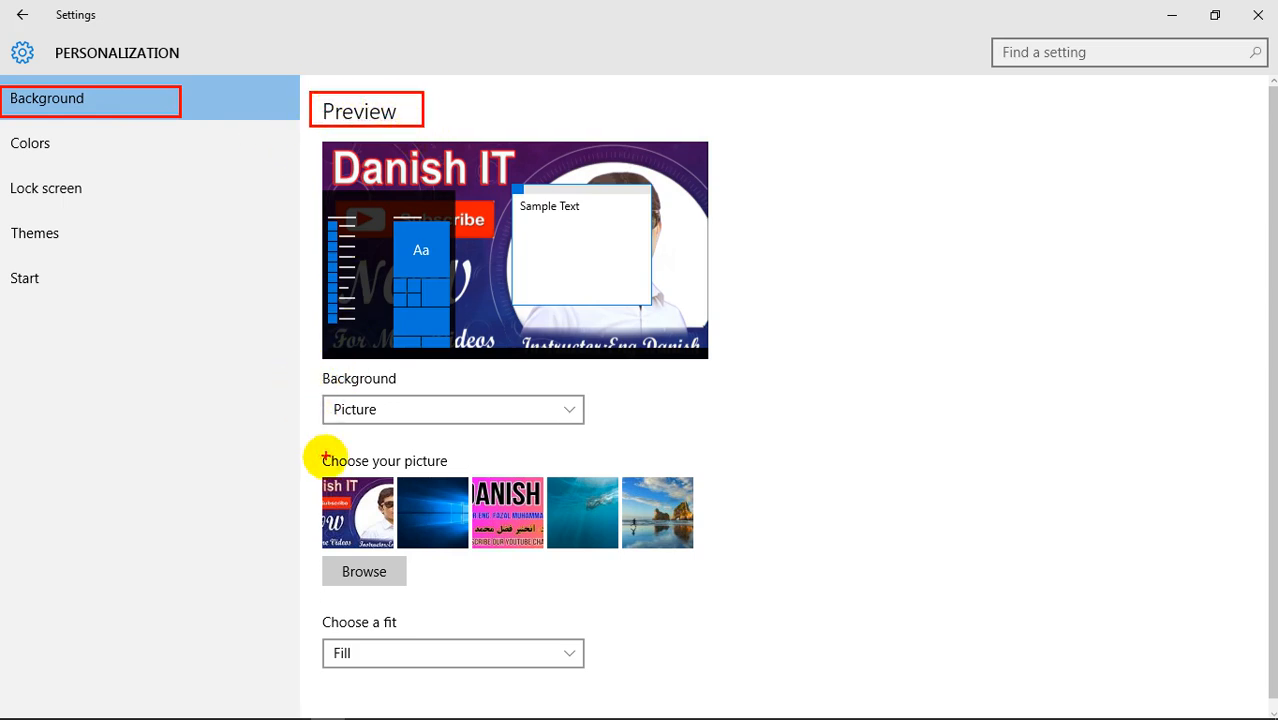
drag(316, 560, 435, 588)
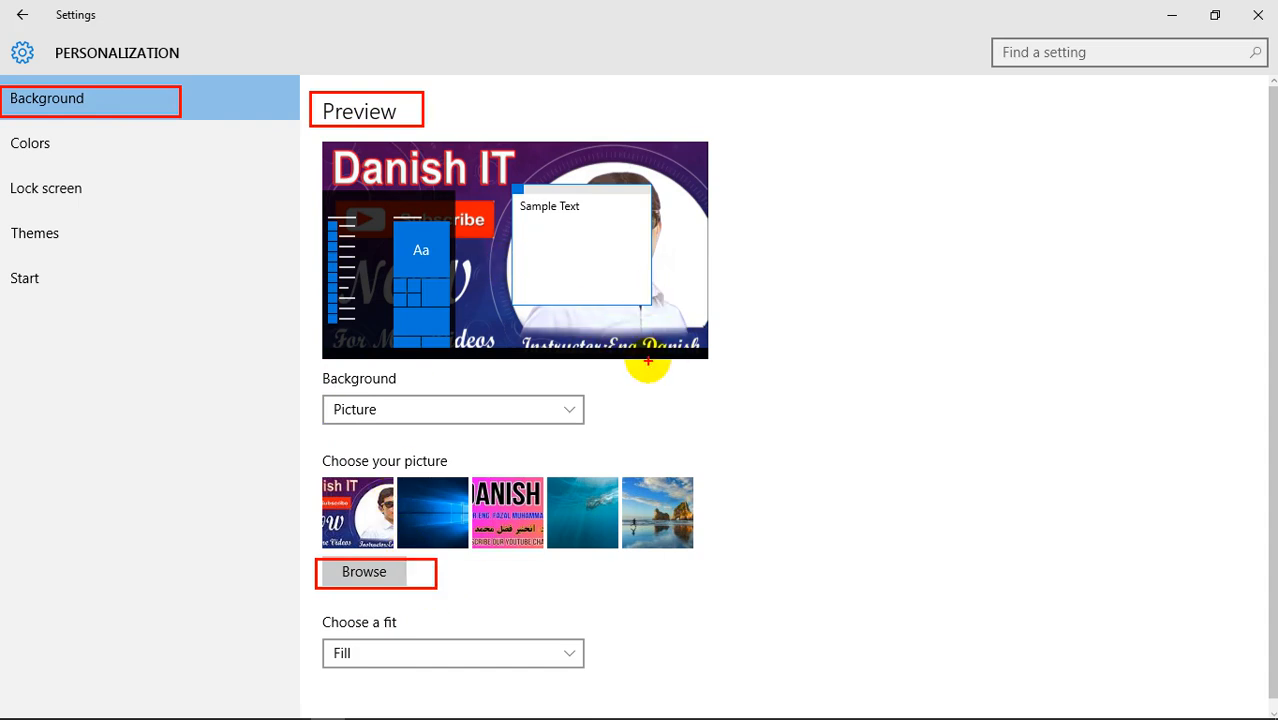
key(Escape)
click(359, 409)
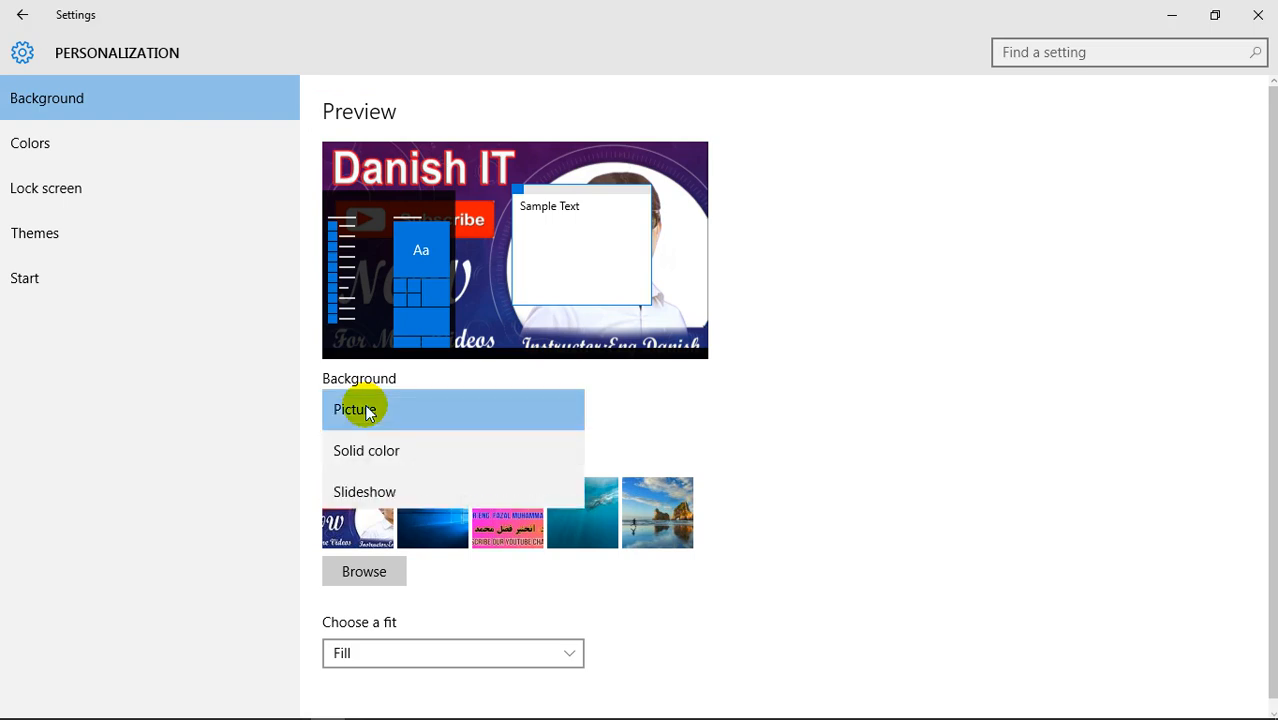
click(441, 609)
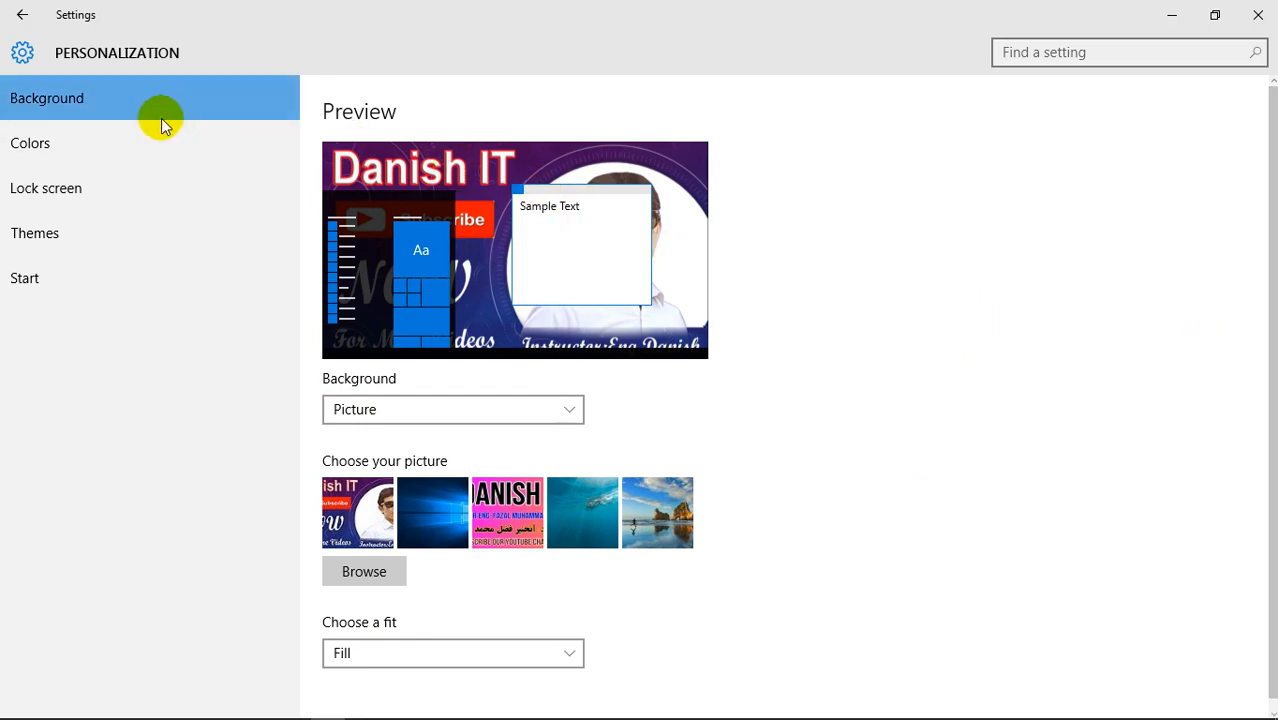
- View the Colors page, then close the settings and look at the Start menu's current tile color
click(95, 147)
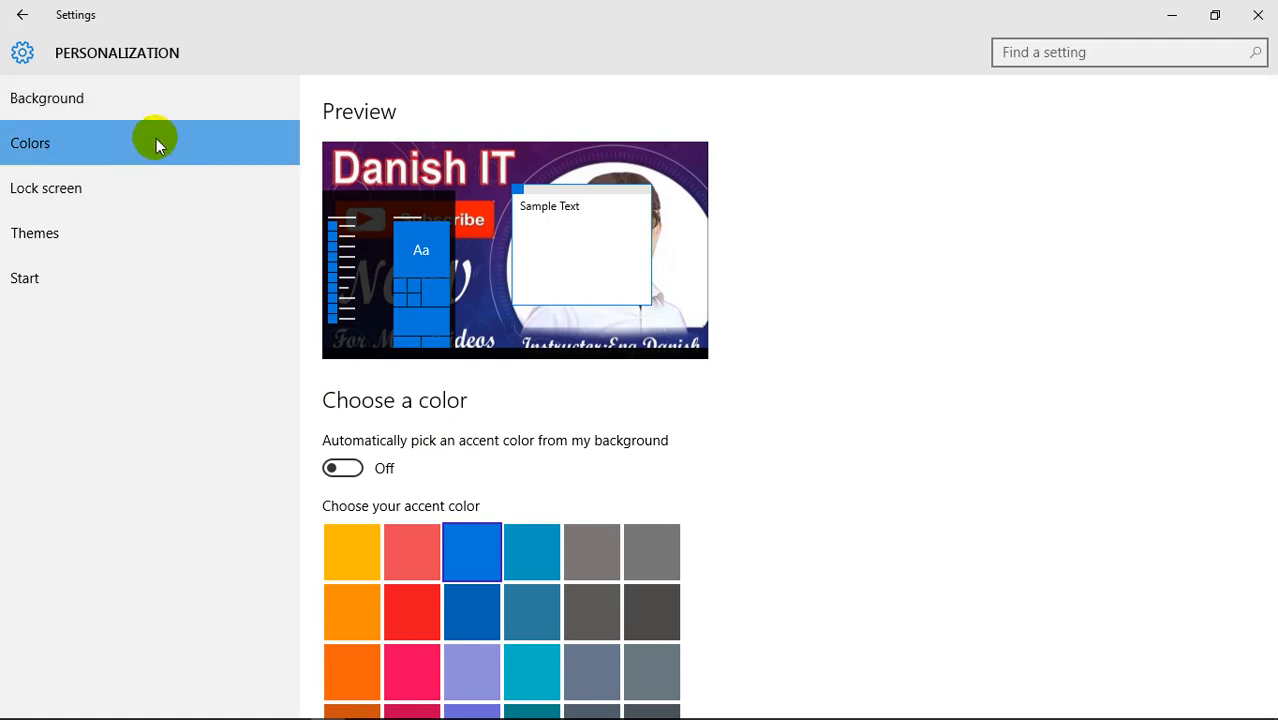
click(1262, 14)
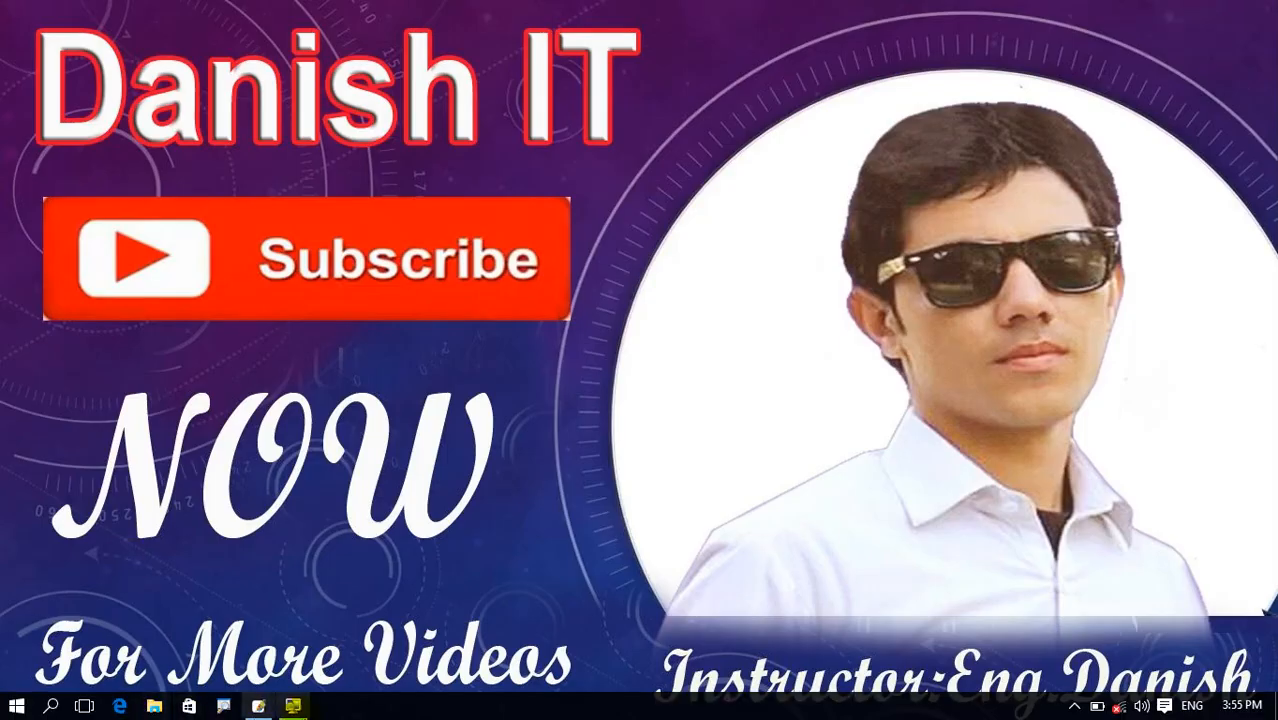
click(15, 708)
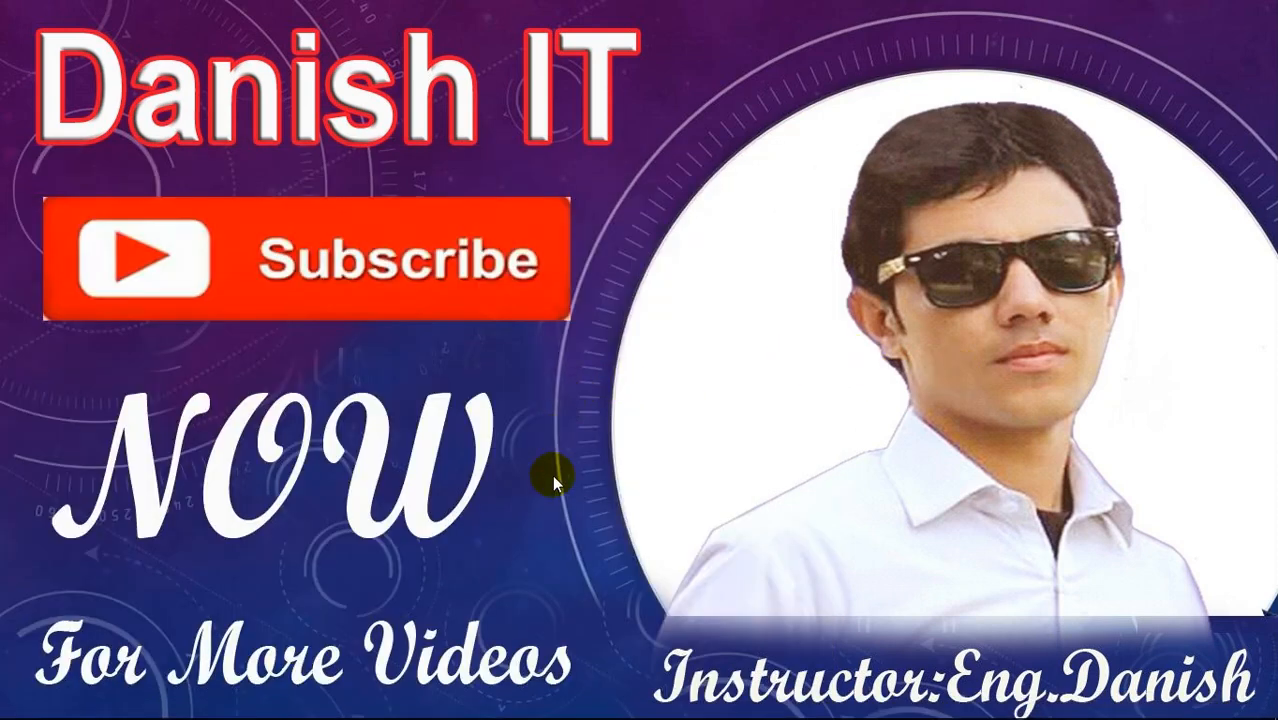
- Set the accent color to bright red in the personalization color settings and check the result in the Start menu
right_click(567, 617)
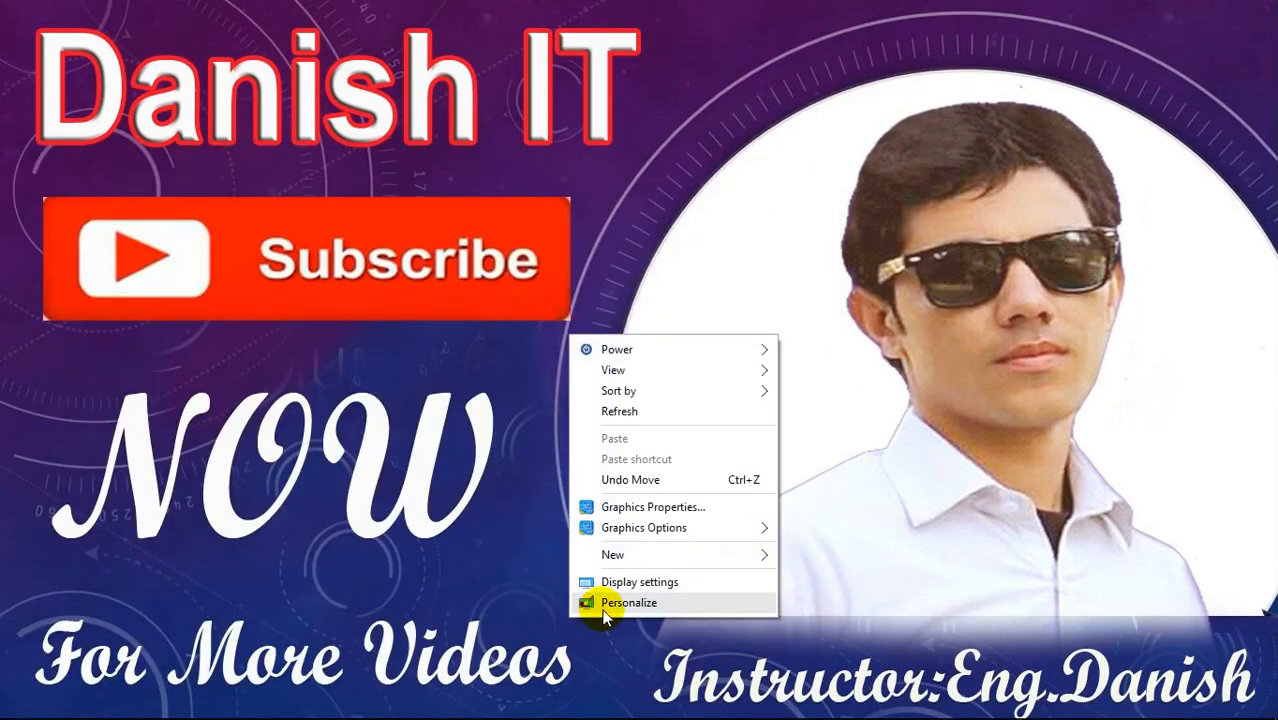
click(604, 604)
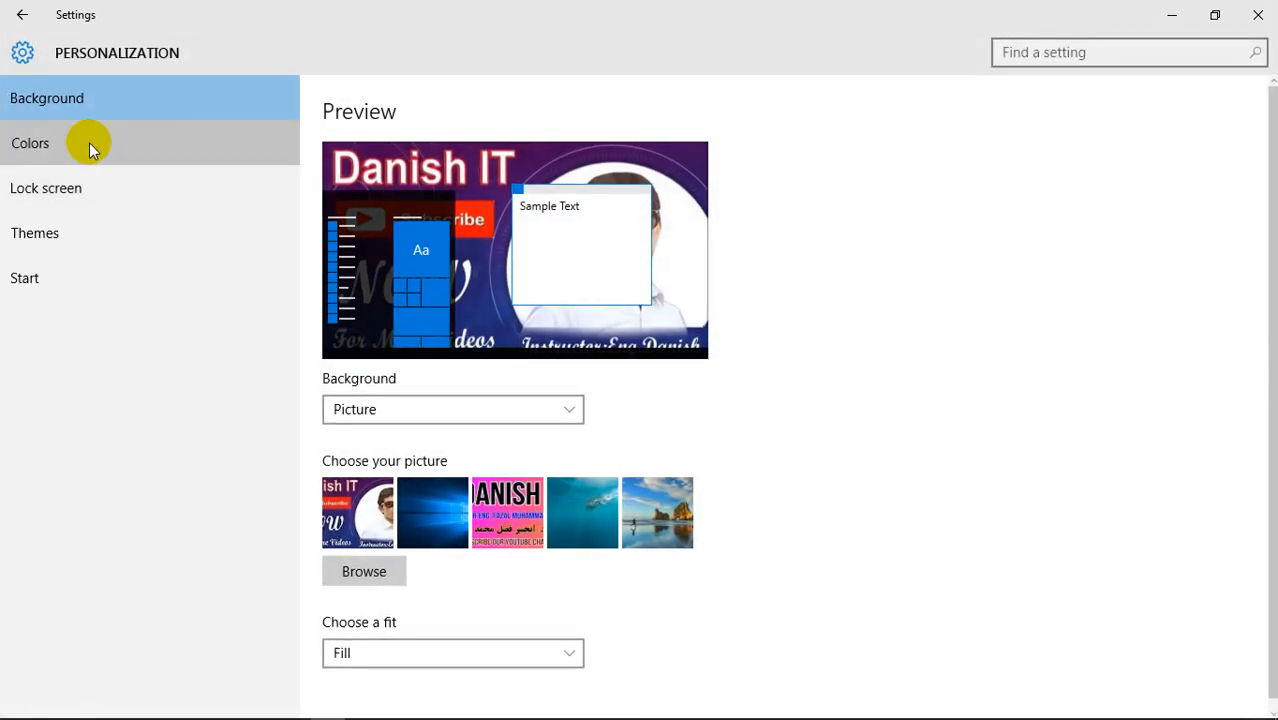
click(89, 142)
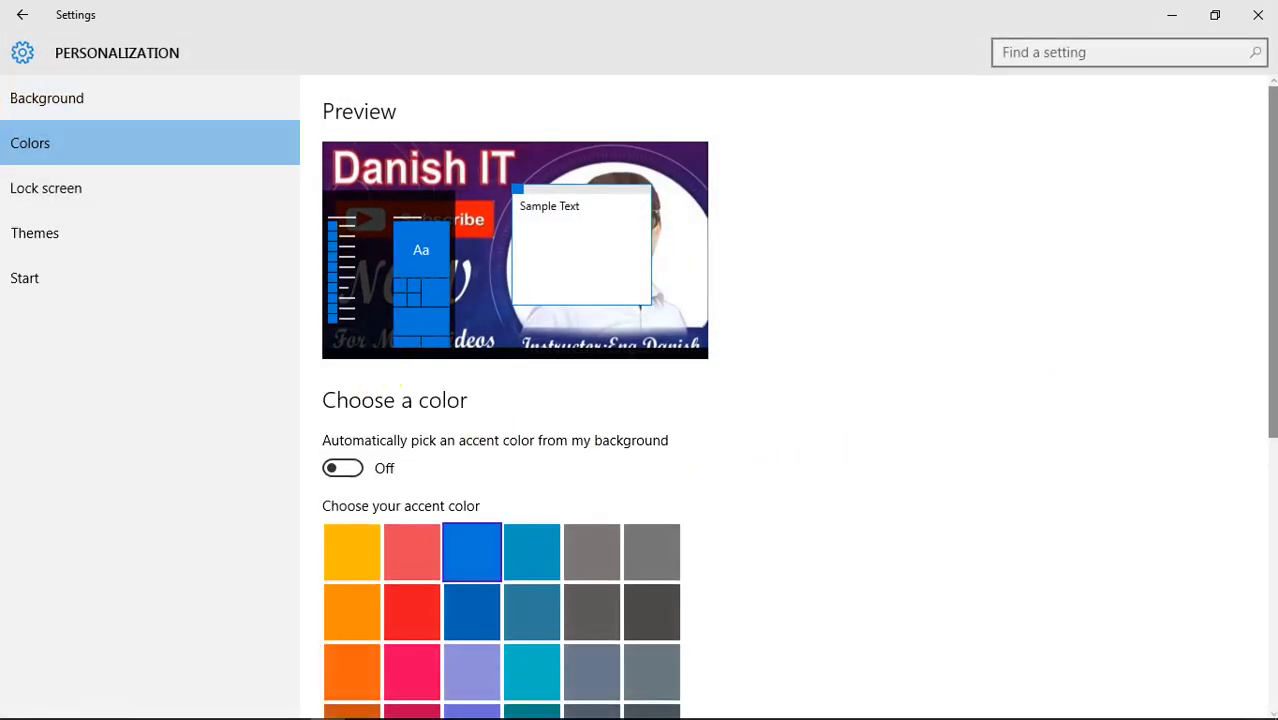
scroll(1130, 354, down, 1)
drag(1272, 205, 1267, 386)
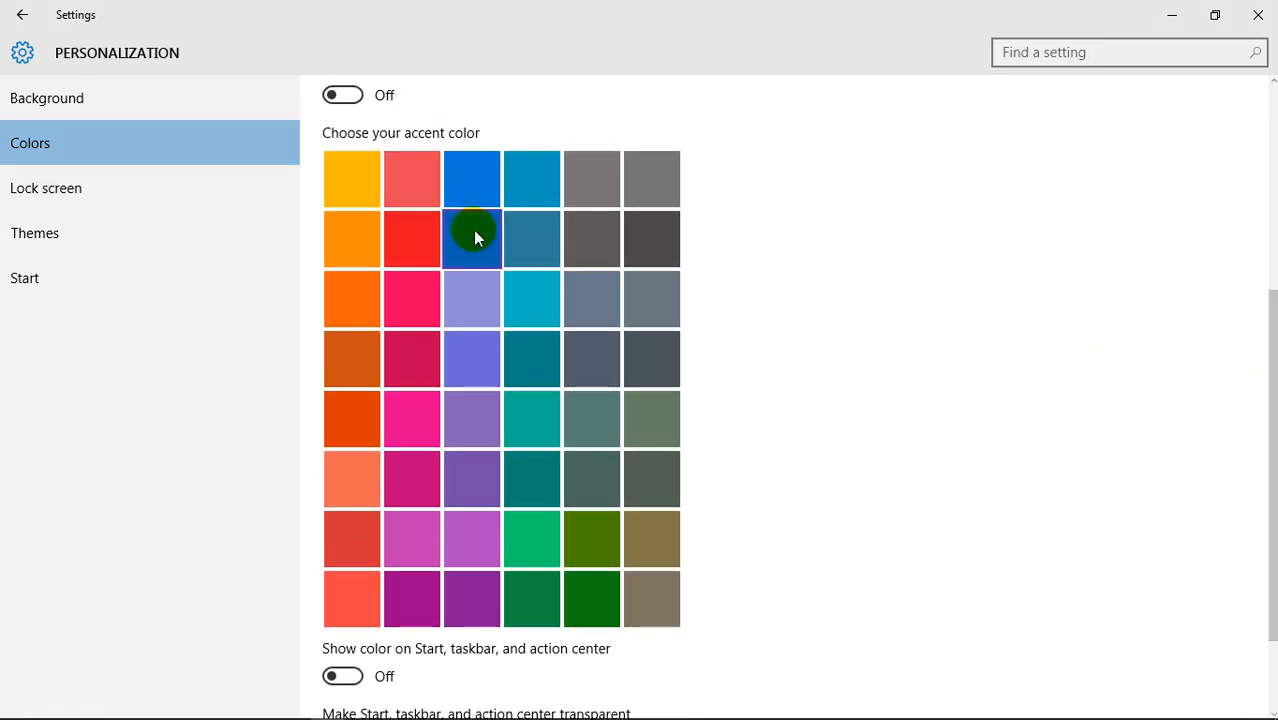
click(400, 250)
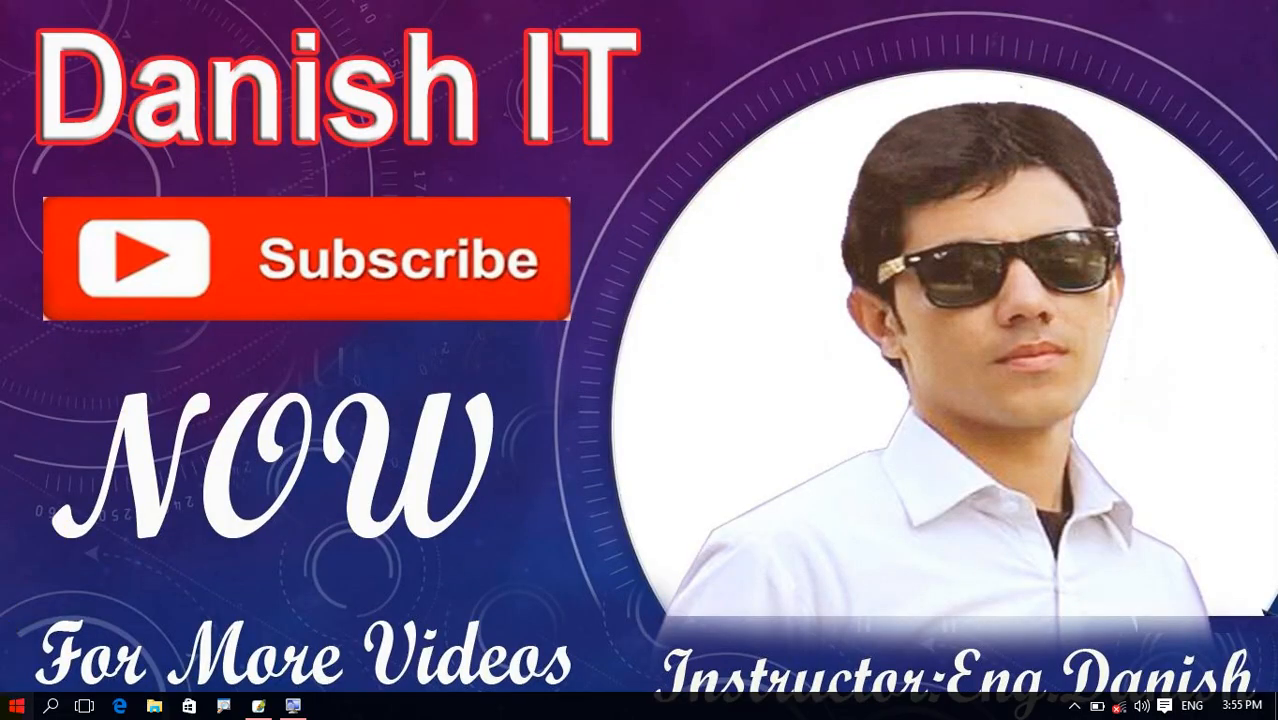
click(16, 706)
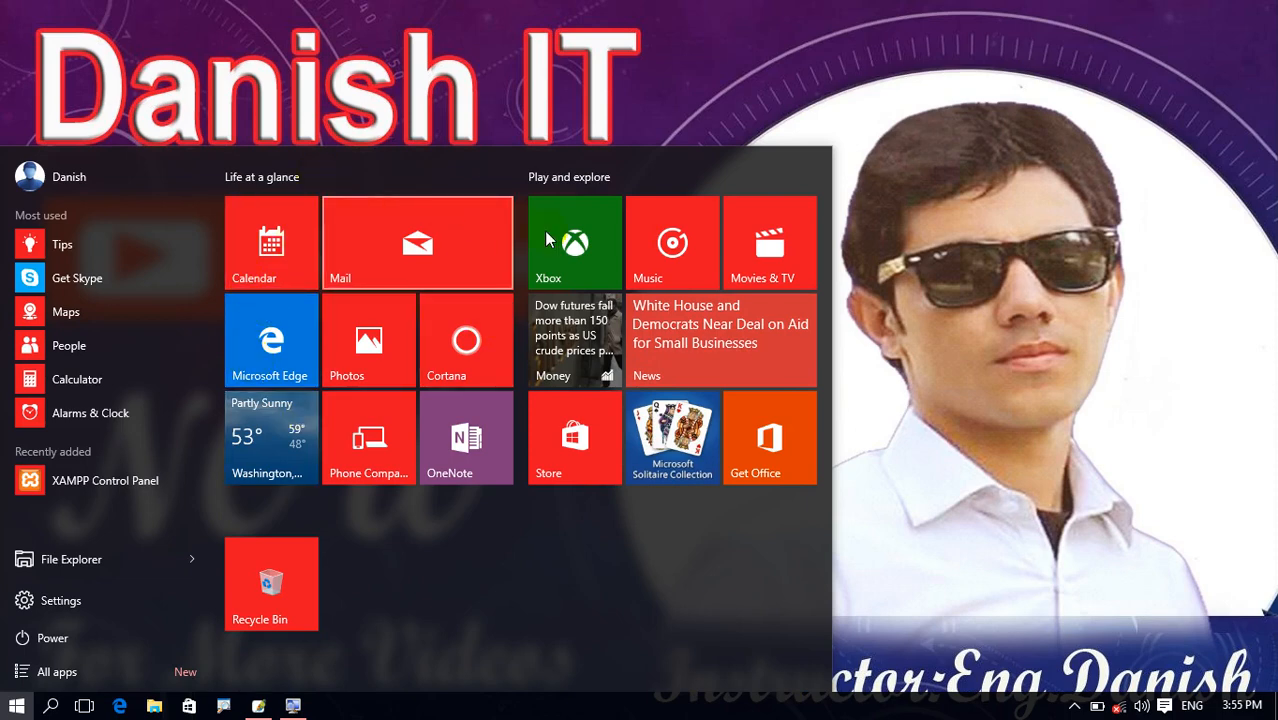
click(1043, 309)
- Change the accent color to bright blue in the personalization color settings and check the Start menu tiles
right_click(598, 464)
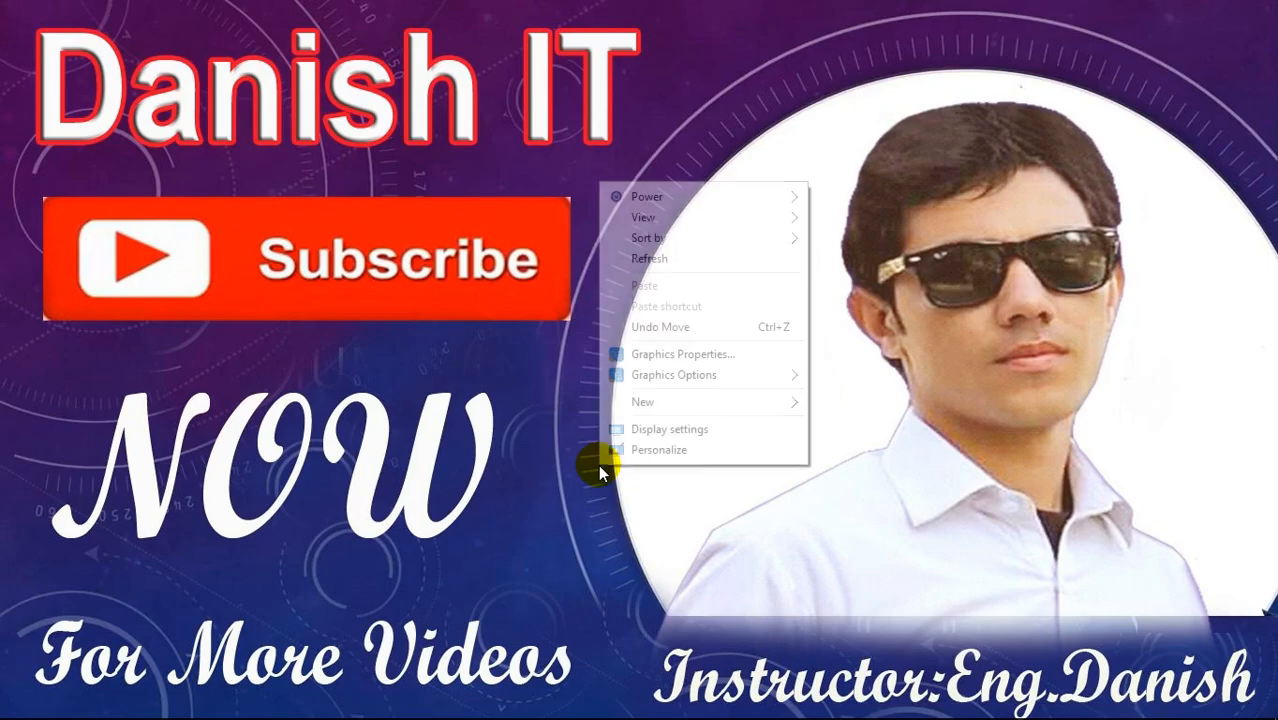
click(632, 452)
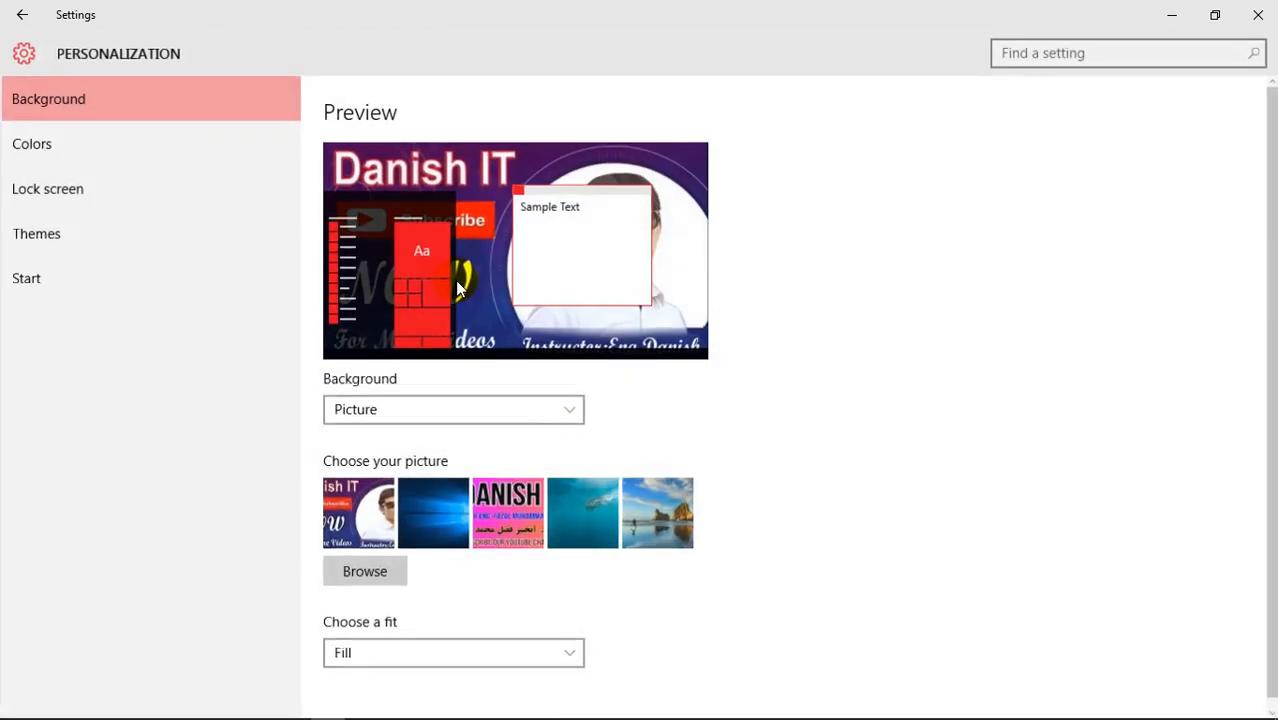
click(98, 138)
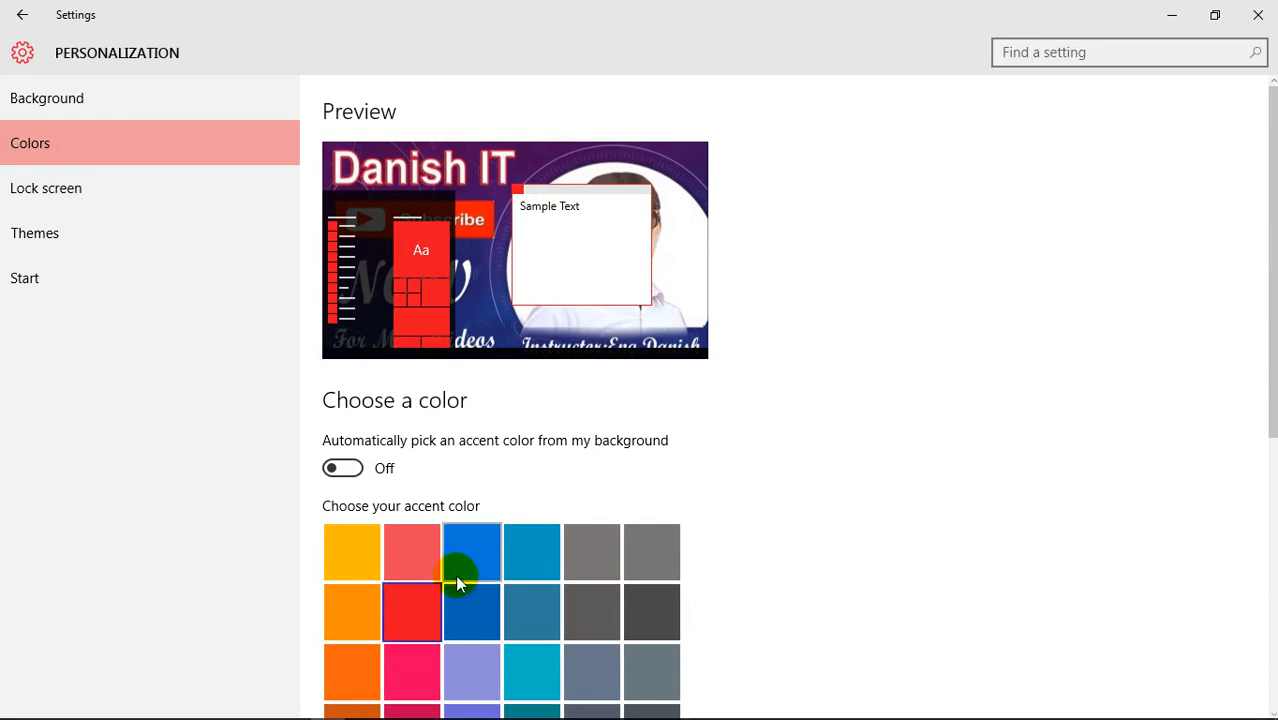
click(480, 565)
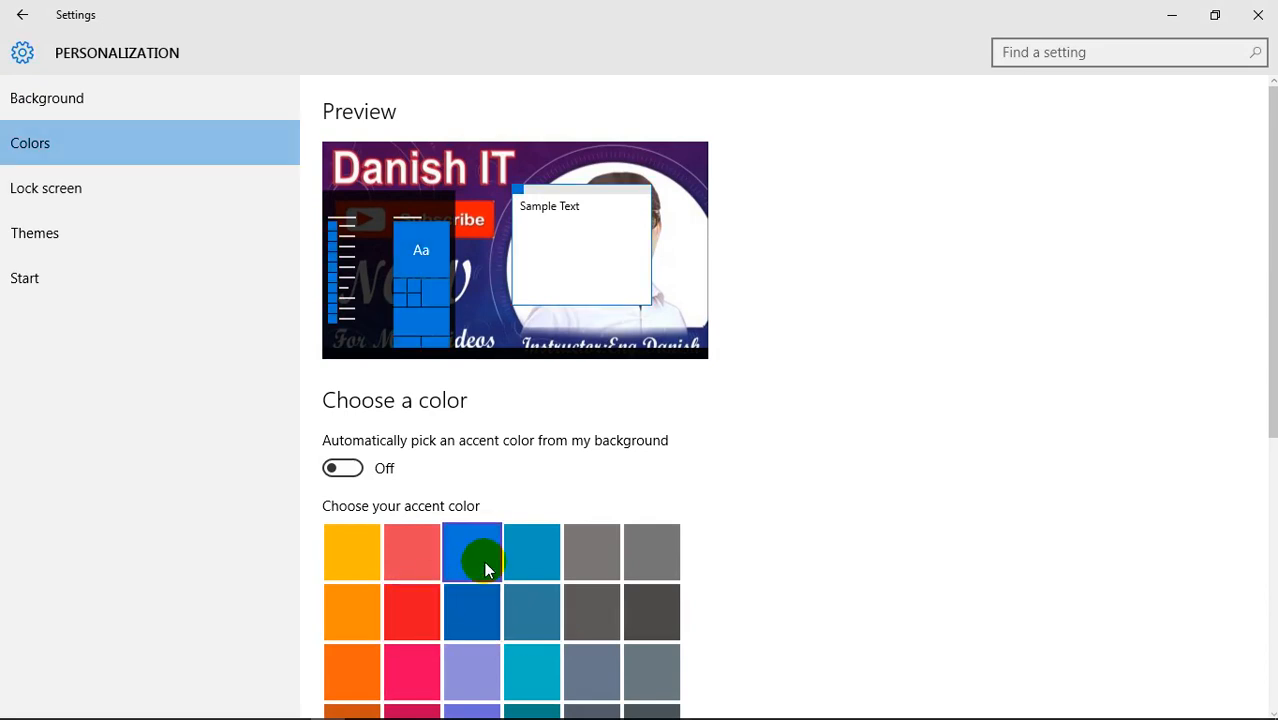
click(1250, 14)
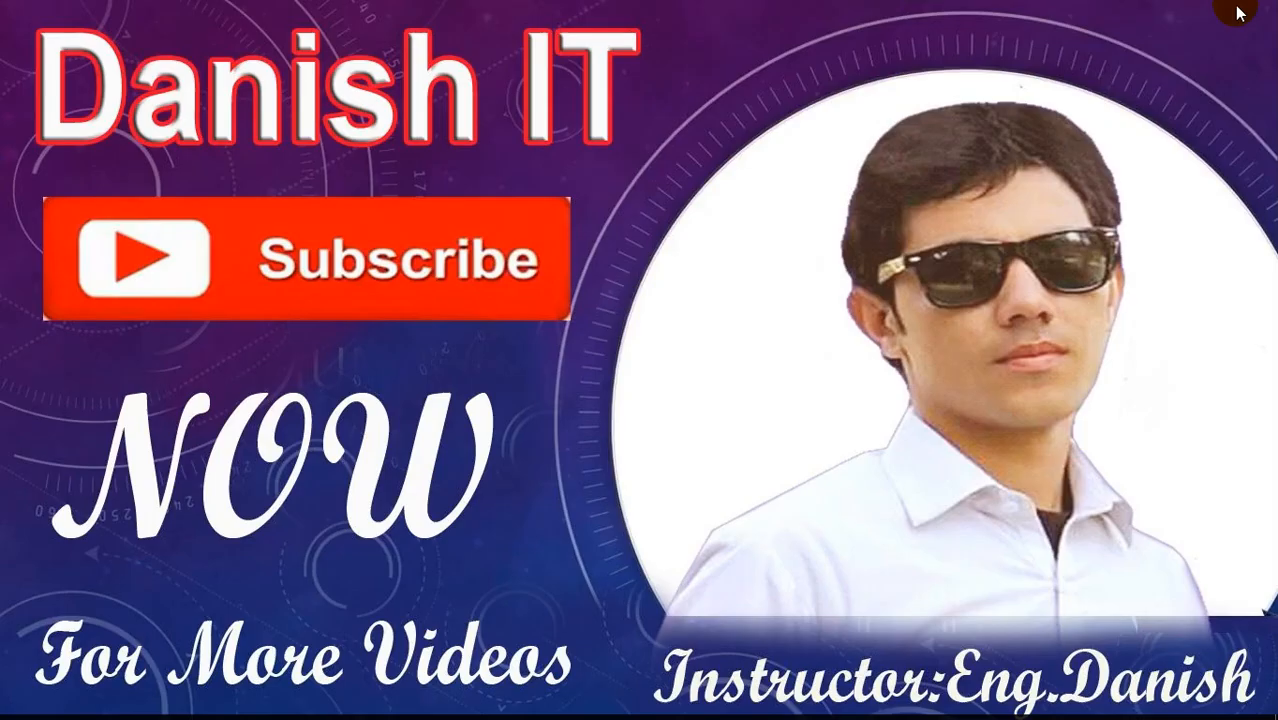
key(super)
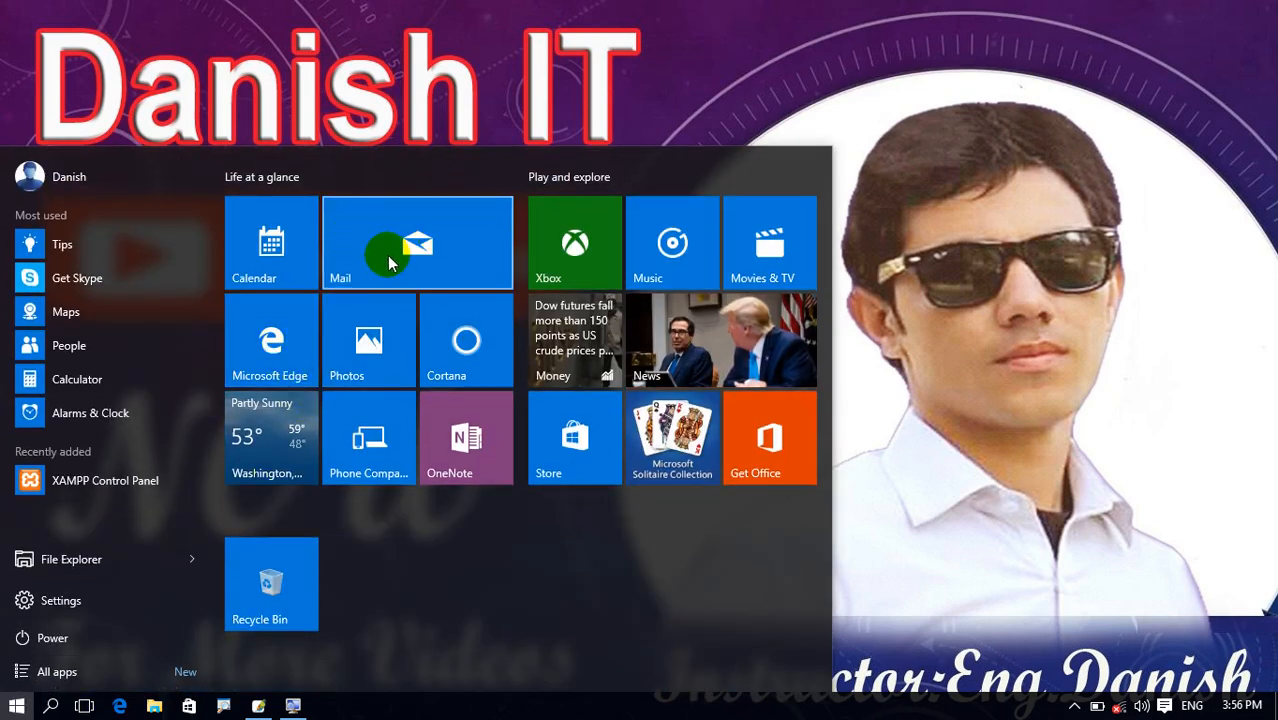
click(1012, 299)
- Turn on automatic picking of an accent color from the background and check the Start menu, leaving the option on
right_click(1013, 298)
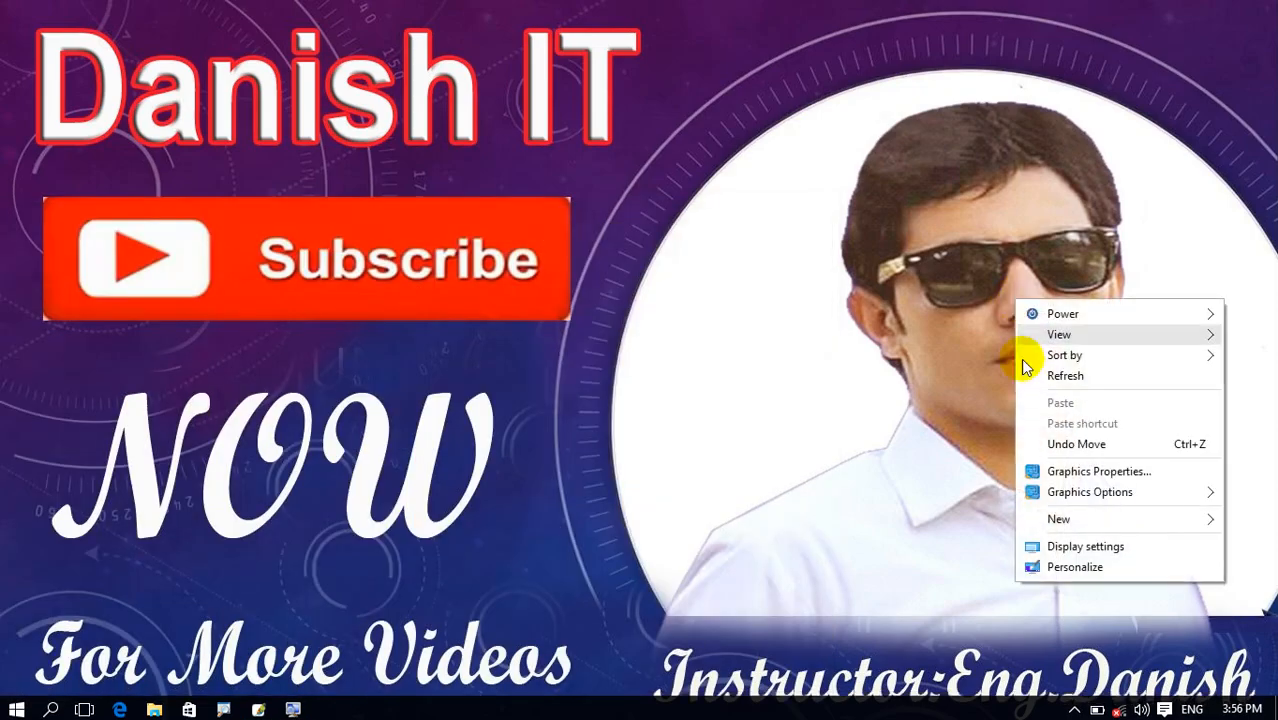
click(1030, 566)
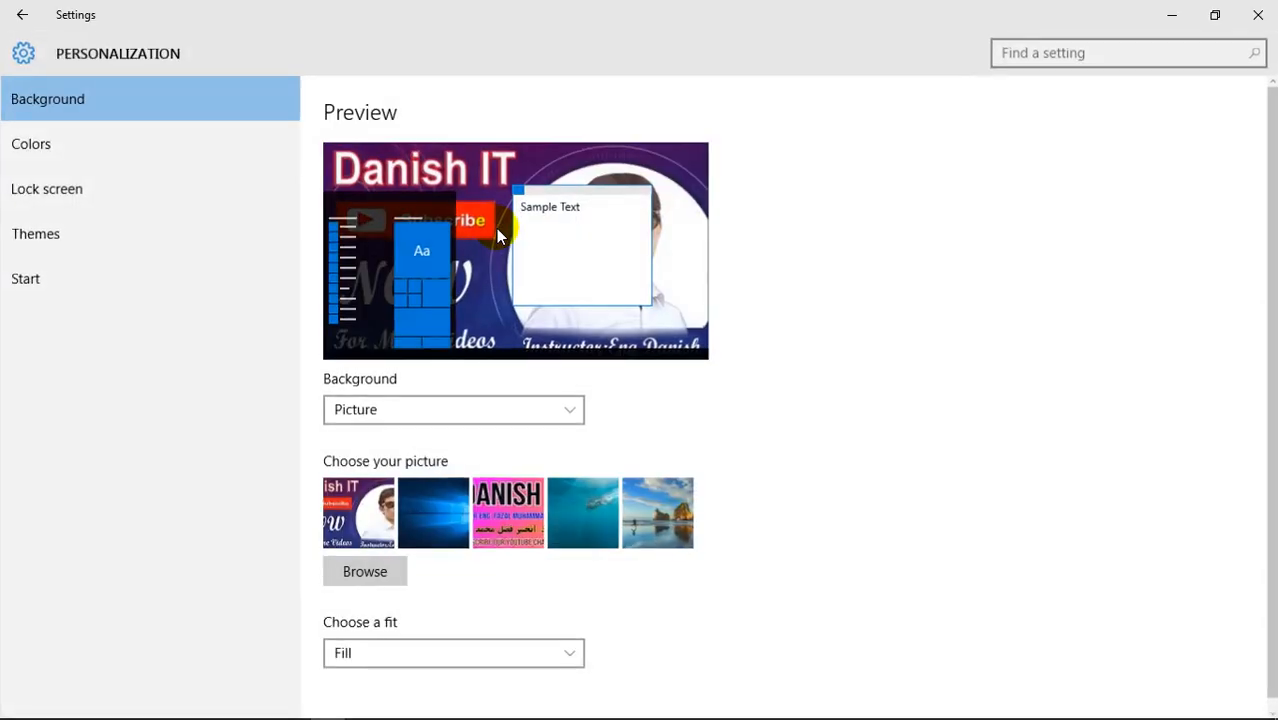
click(48, 157)
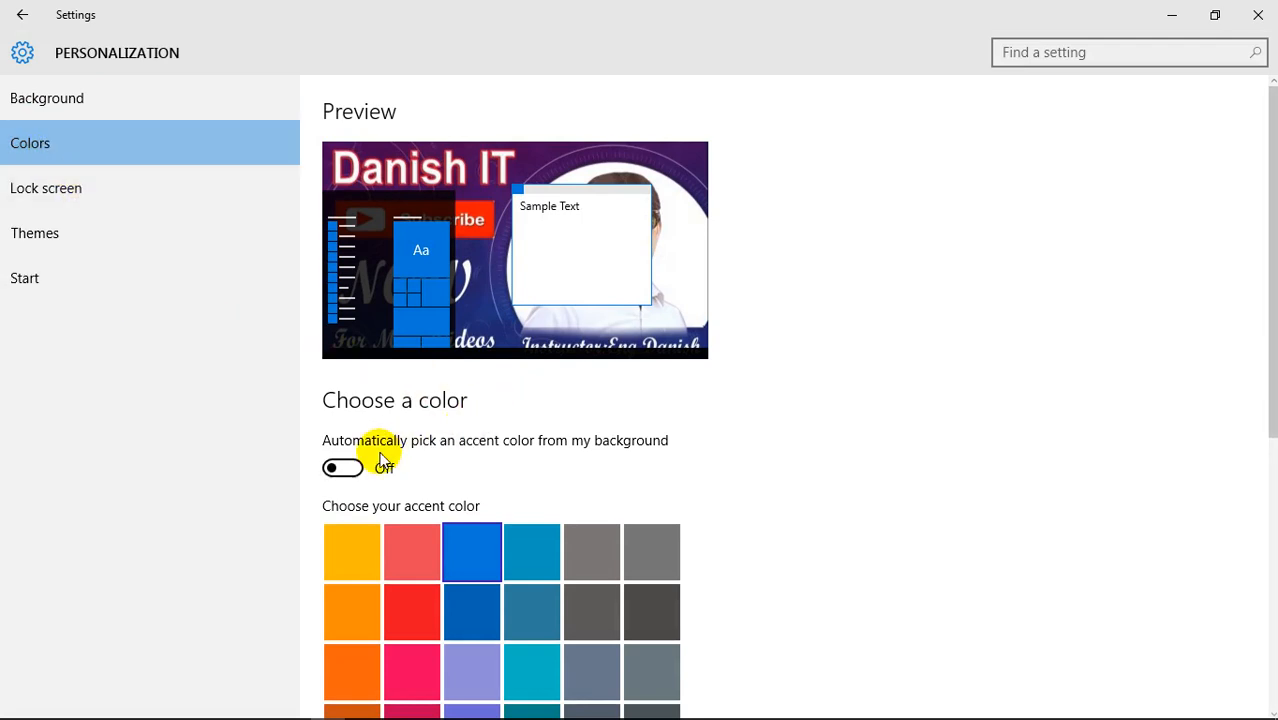
click(345, 470)
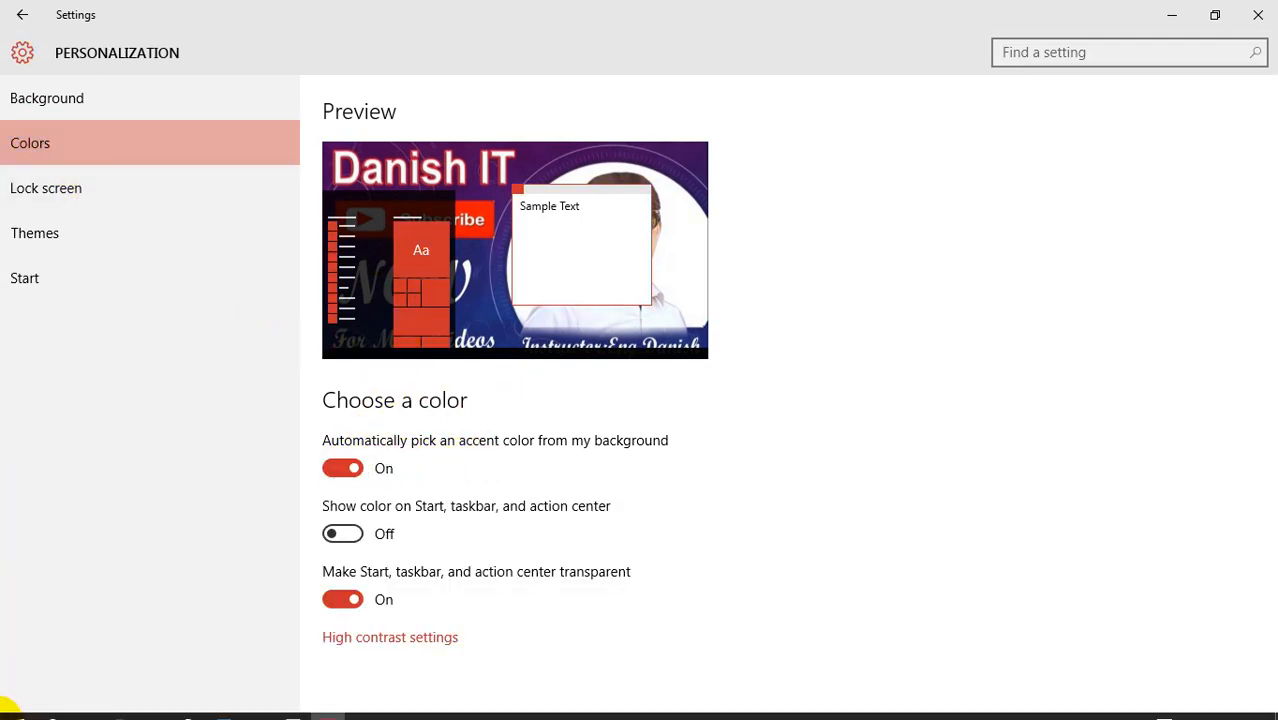
click(16, 706)
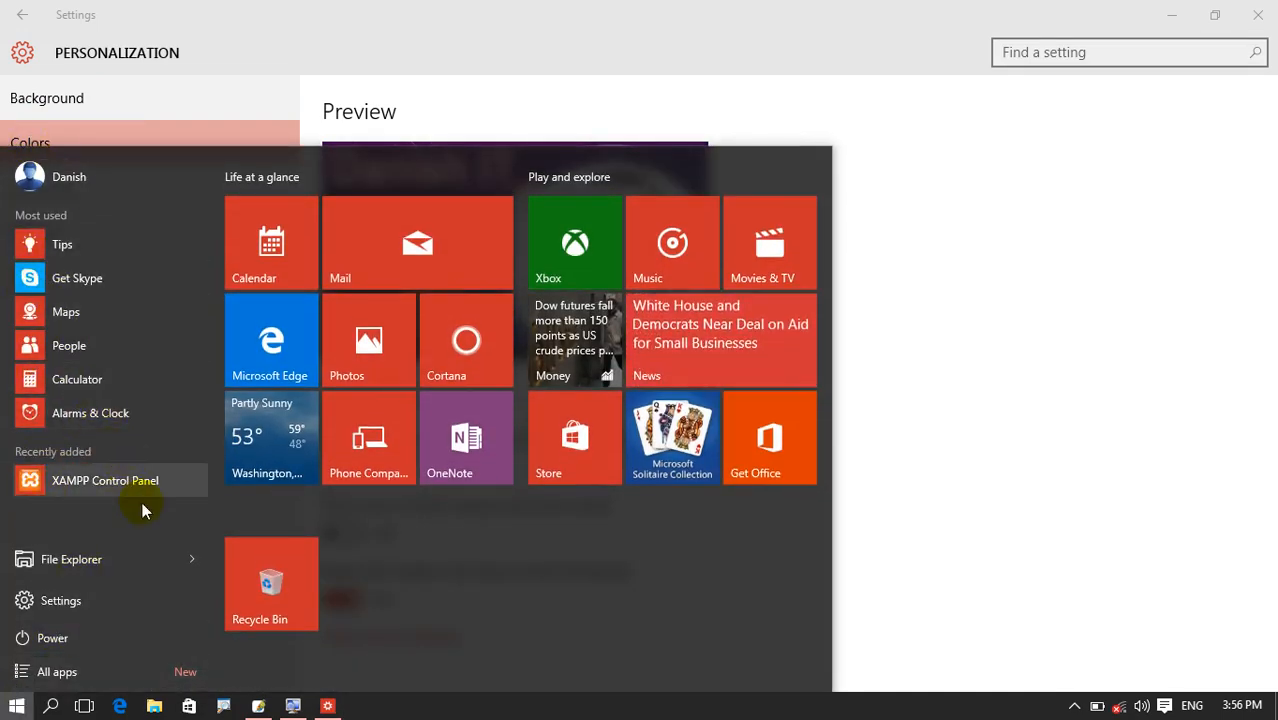
click(856, 285)
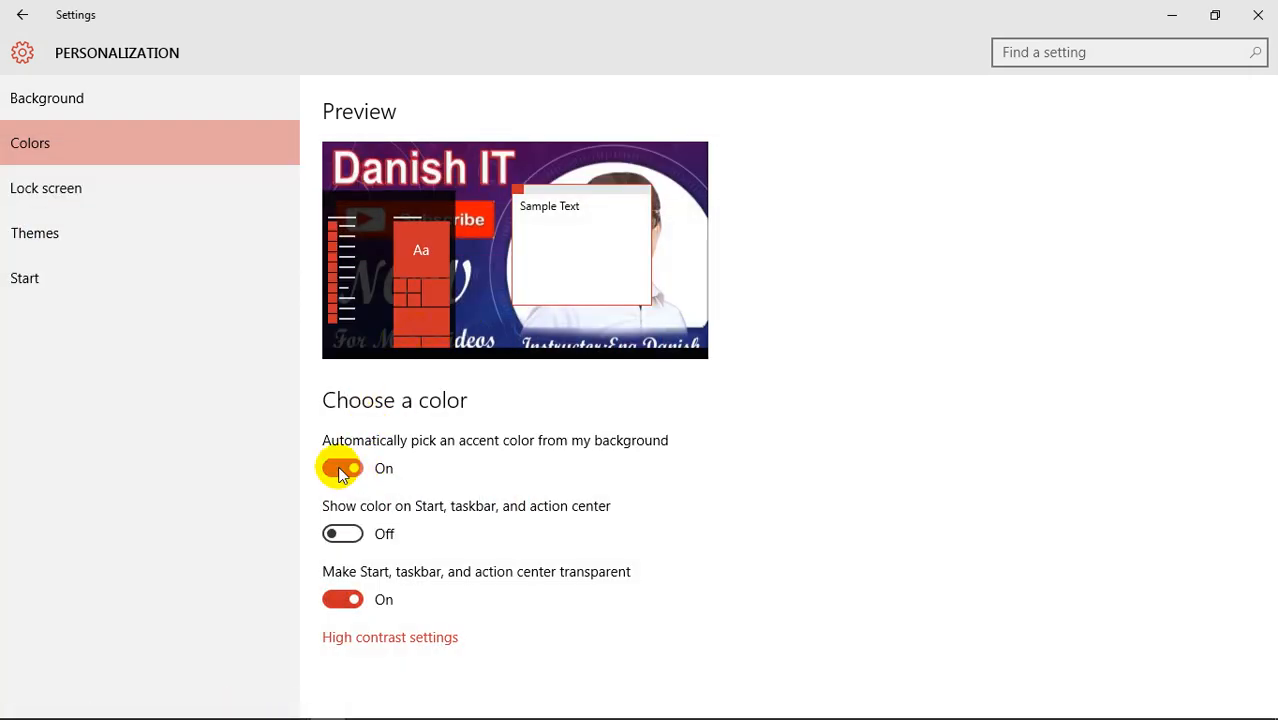
click(340, 470)
click(340, 470)
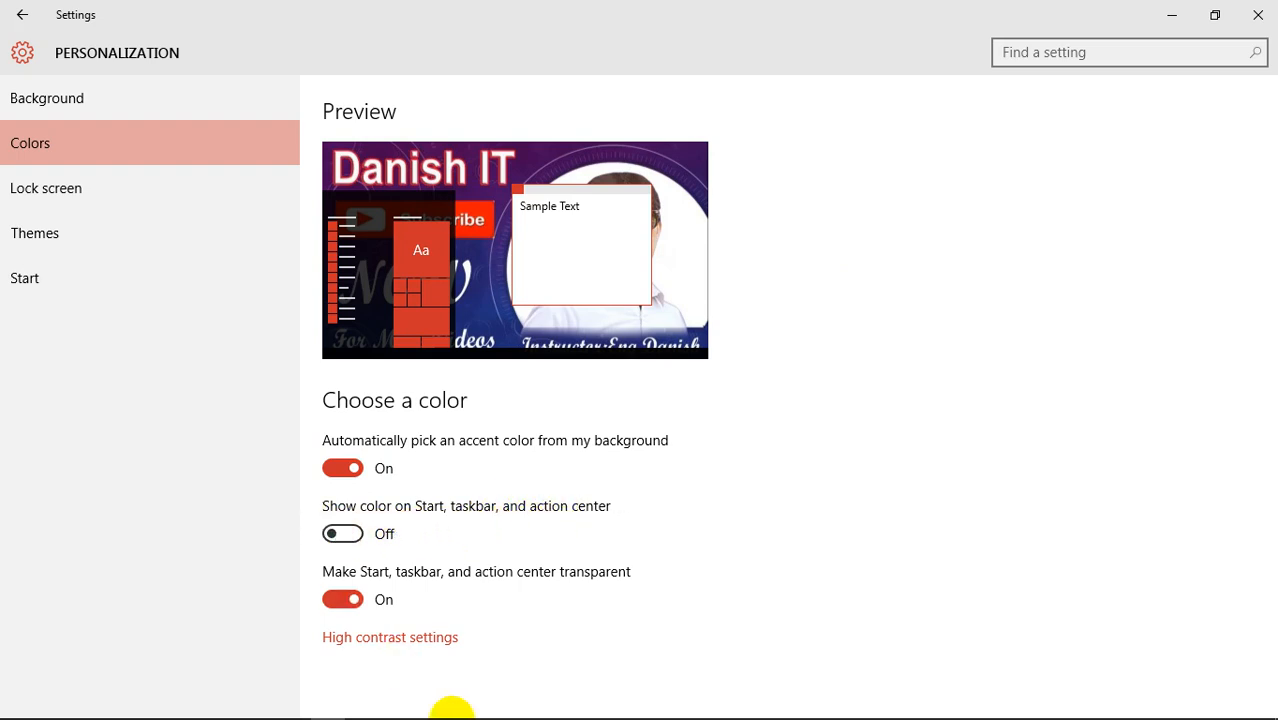
- Turn on showing color on Start, taskbar, and action center, and check the effect in the Start menu
mouse_move(495, 712)
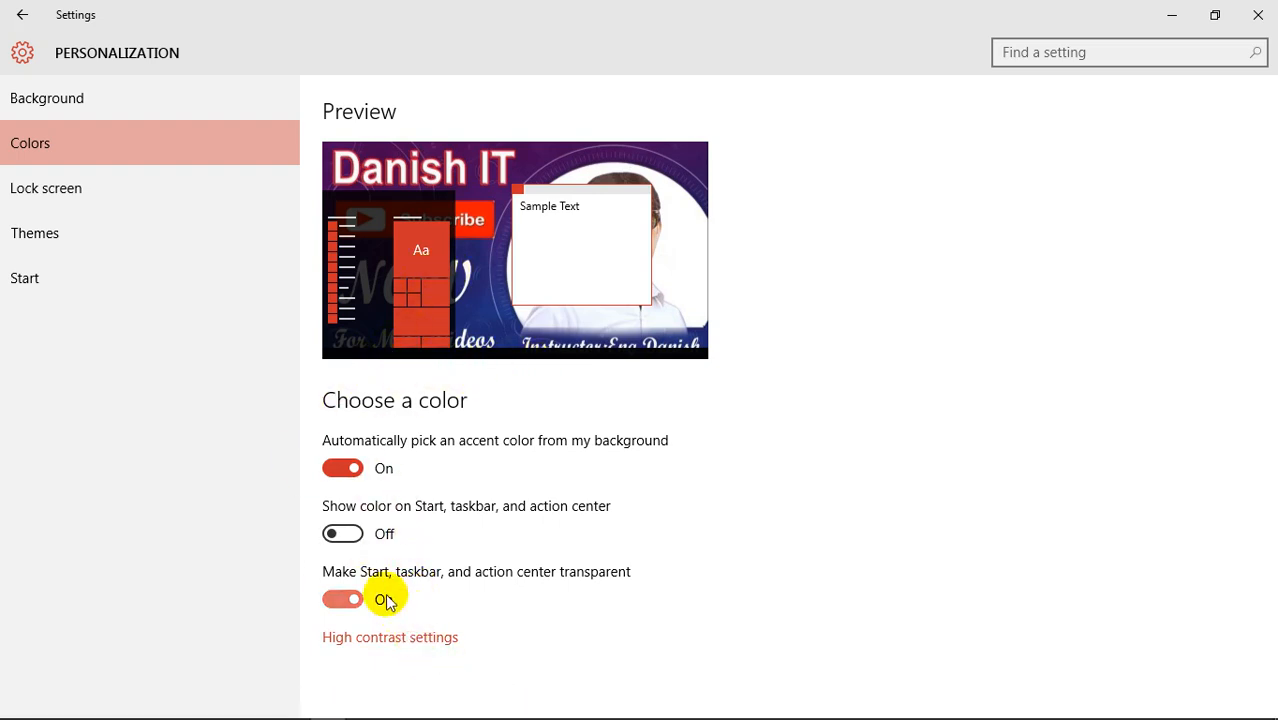
click(348, 533)
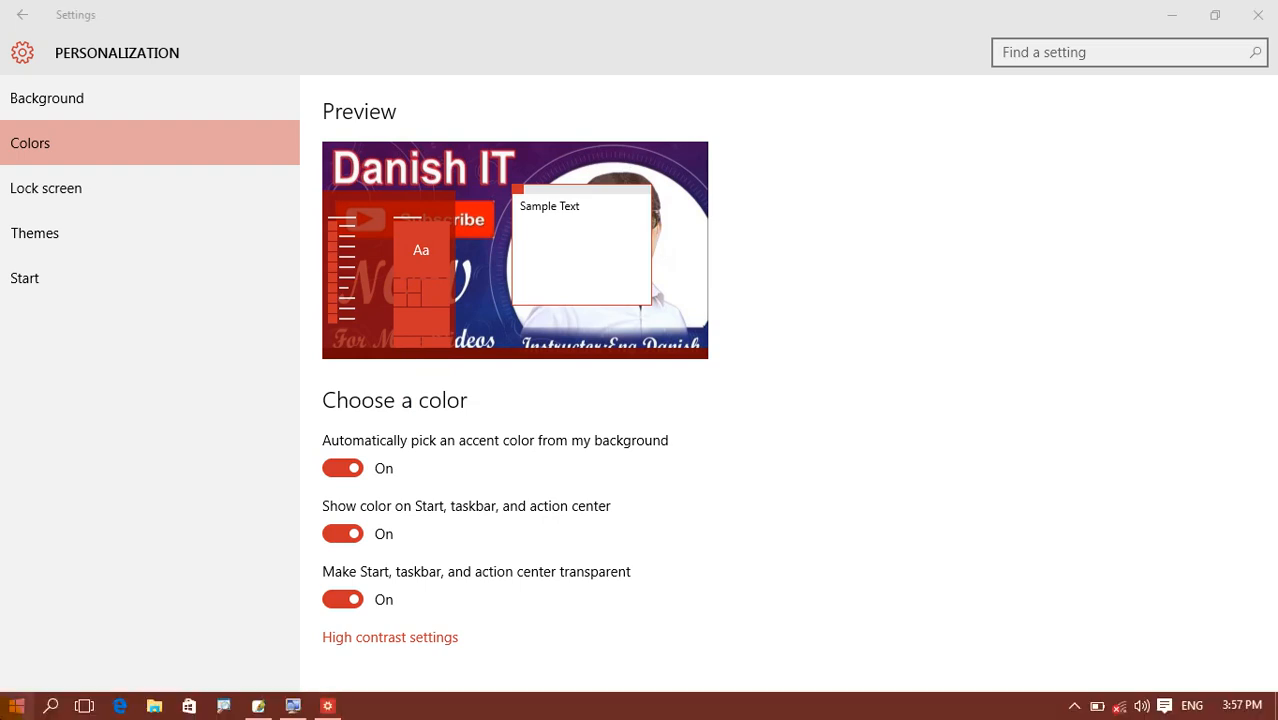
click(16, 706)
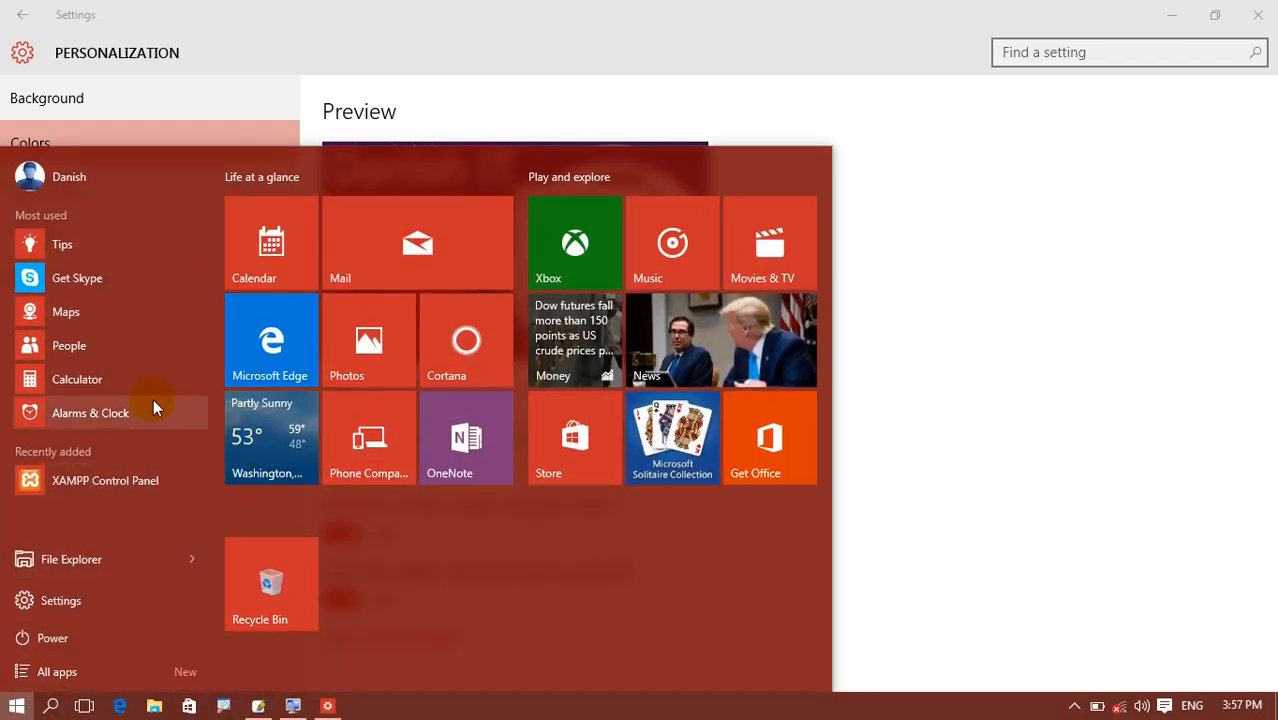
click(1110, 335)
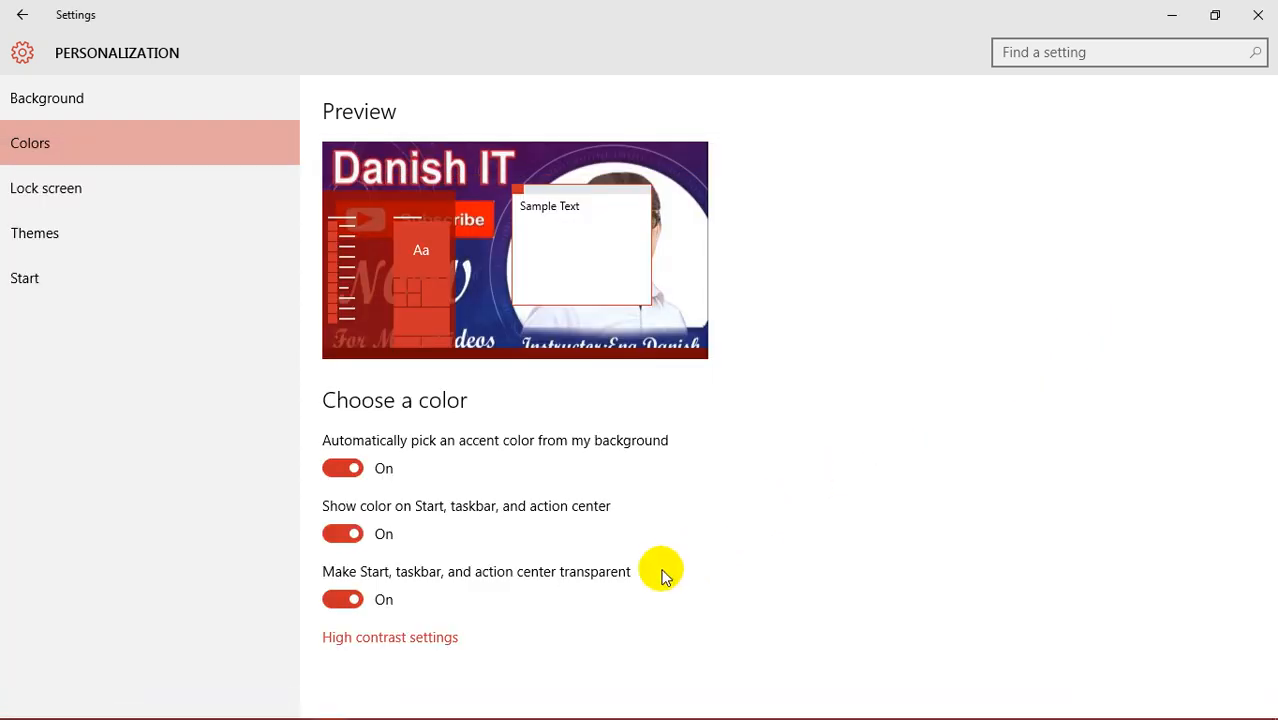
- Turn off showing color on Start, taskbar, and action center, and check the Start menu again
click(338, 540)
mouse_move(640, 714)
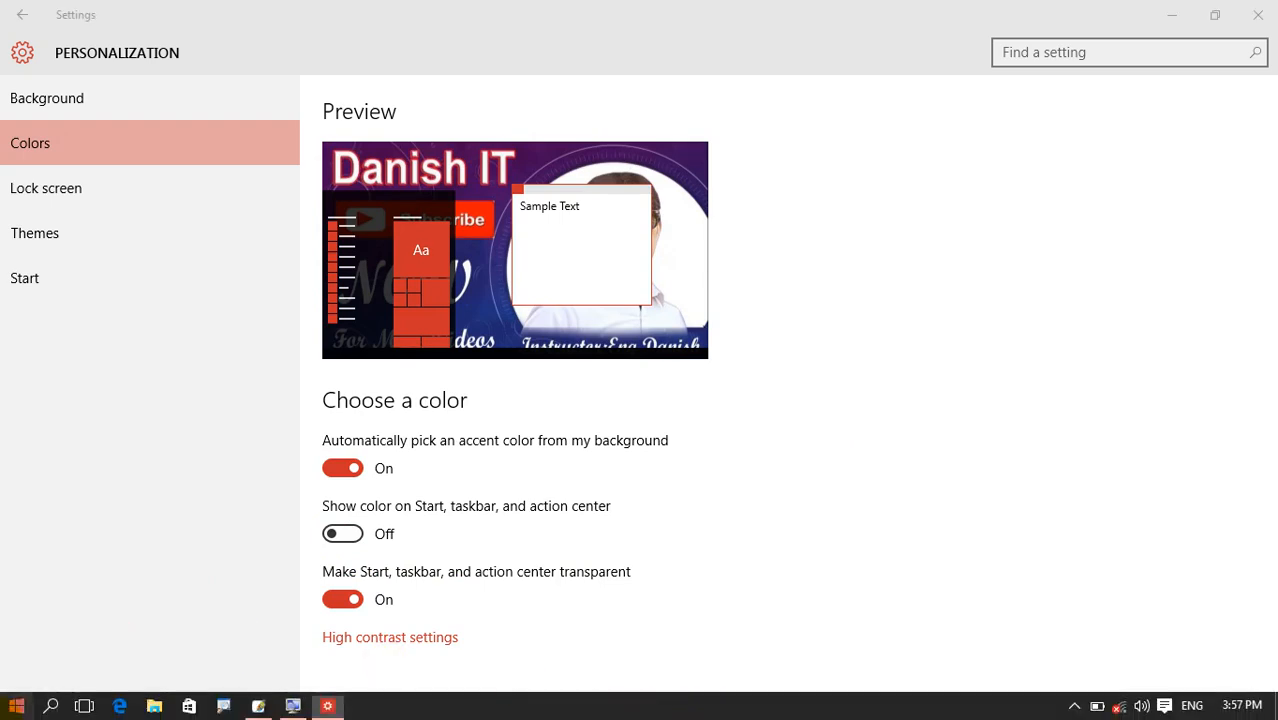
click(16, 706)
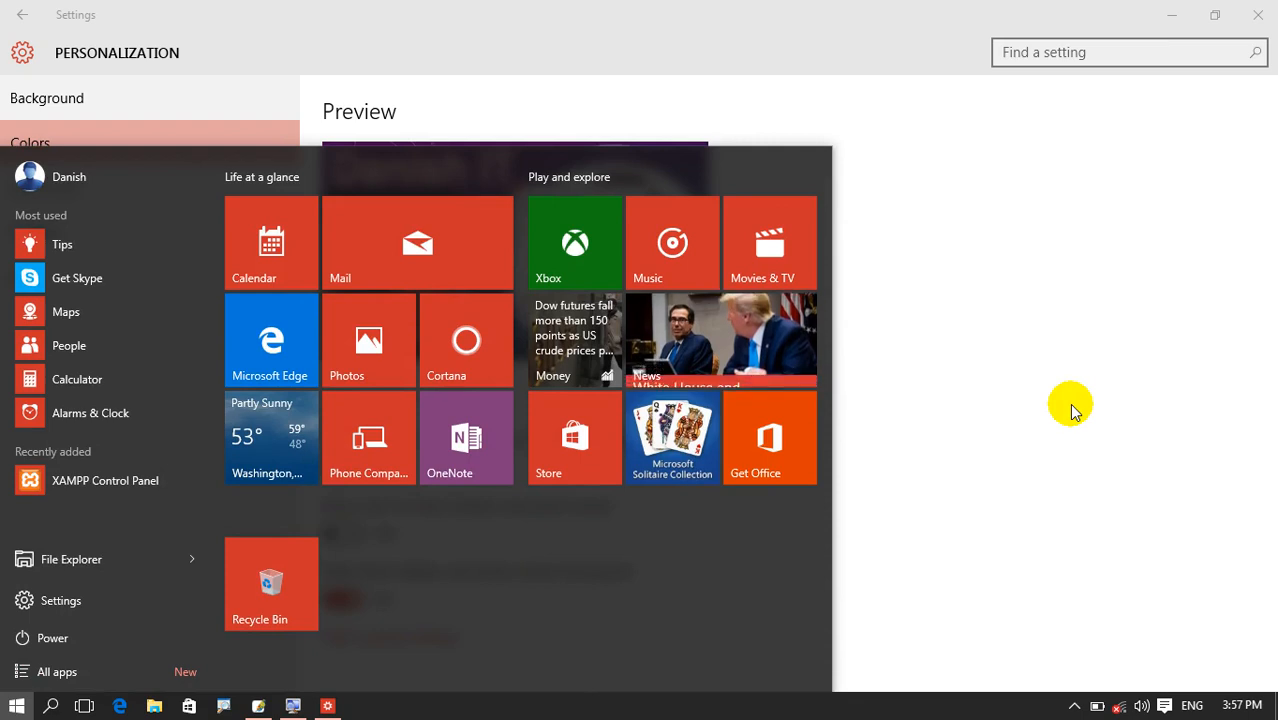
click(1073, 410)
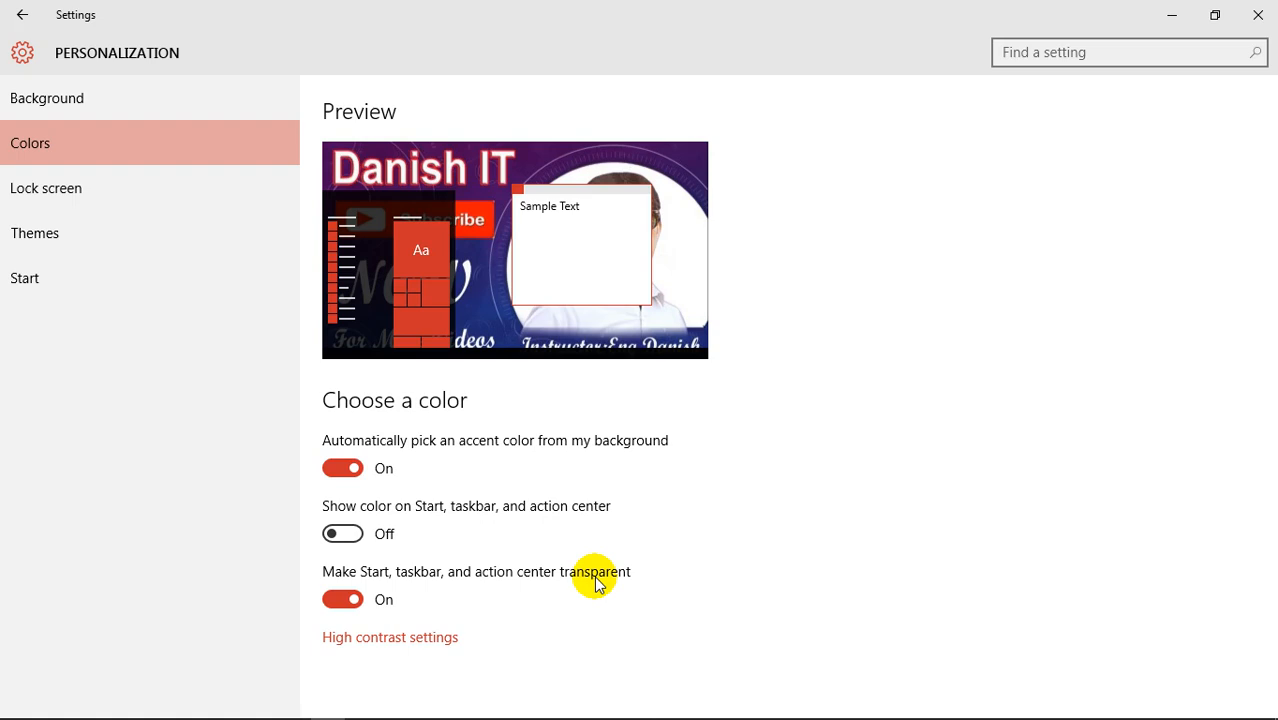
- Open the Start menu to examine its transparency
mouse_move(462, 710)
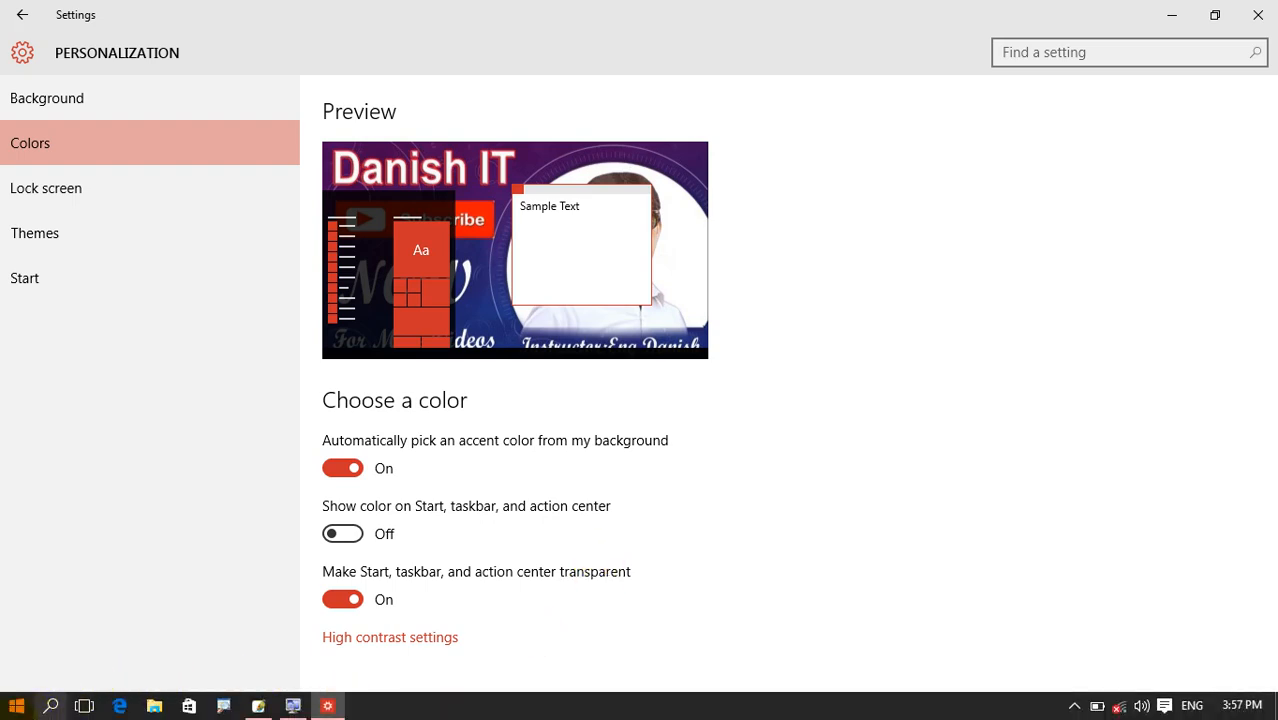
click(16, 706)
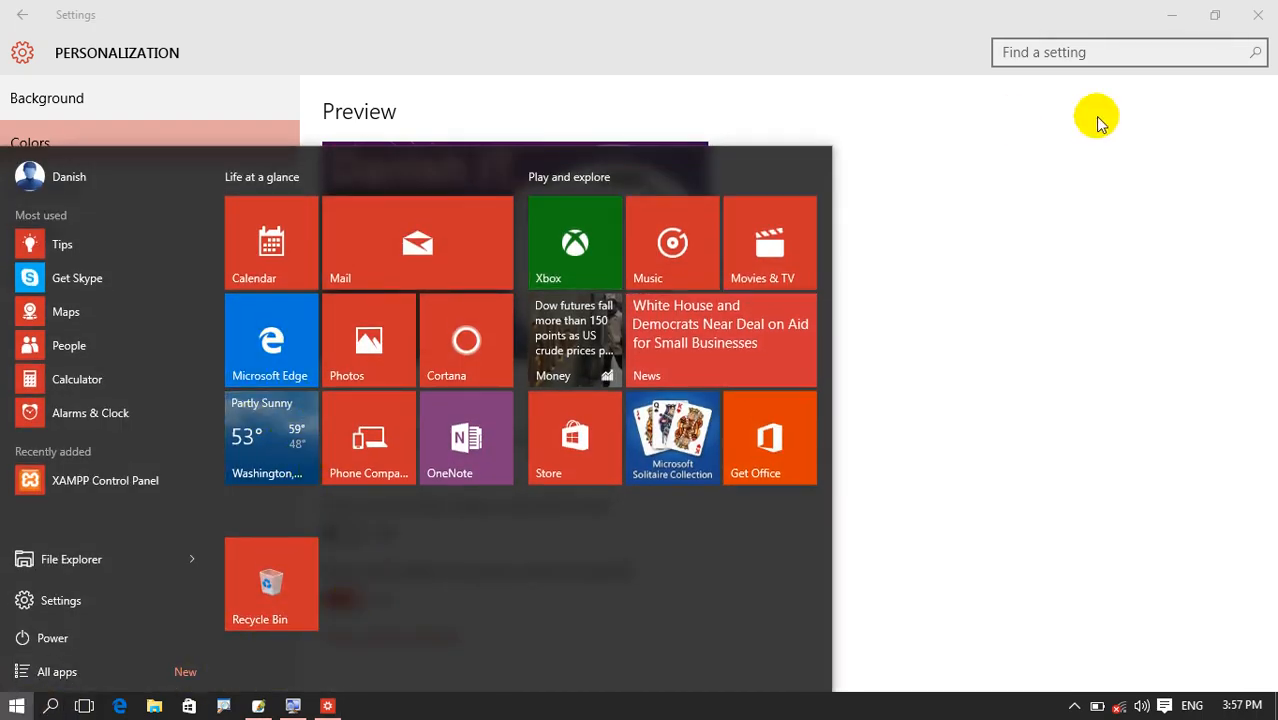
- Minimize the Settings window and examine the Start menu's transparency against the desktop background
click(1173, 14)
click(16, 706)
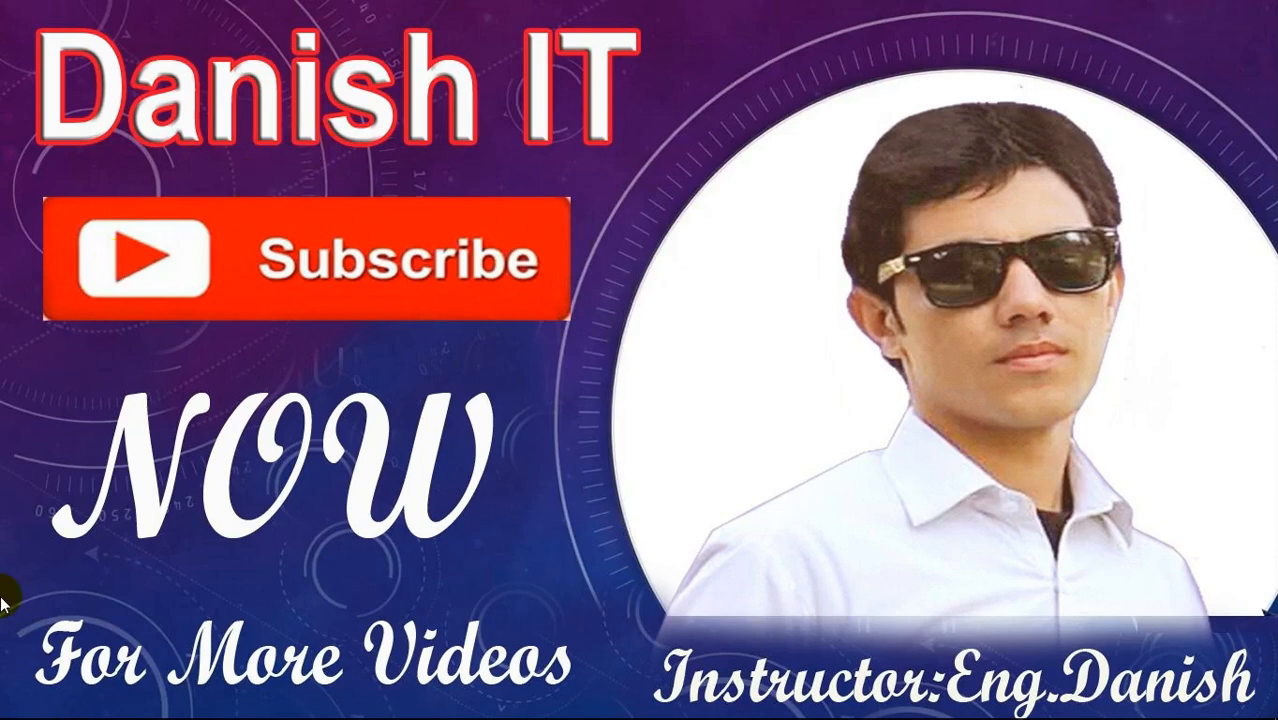
click(12, 706)
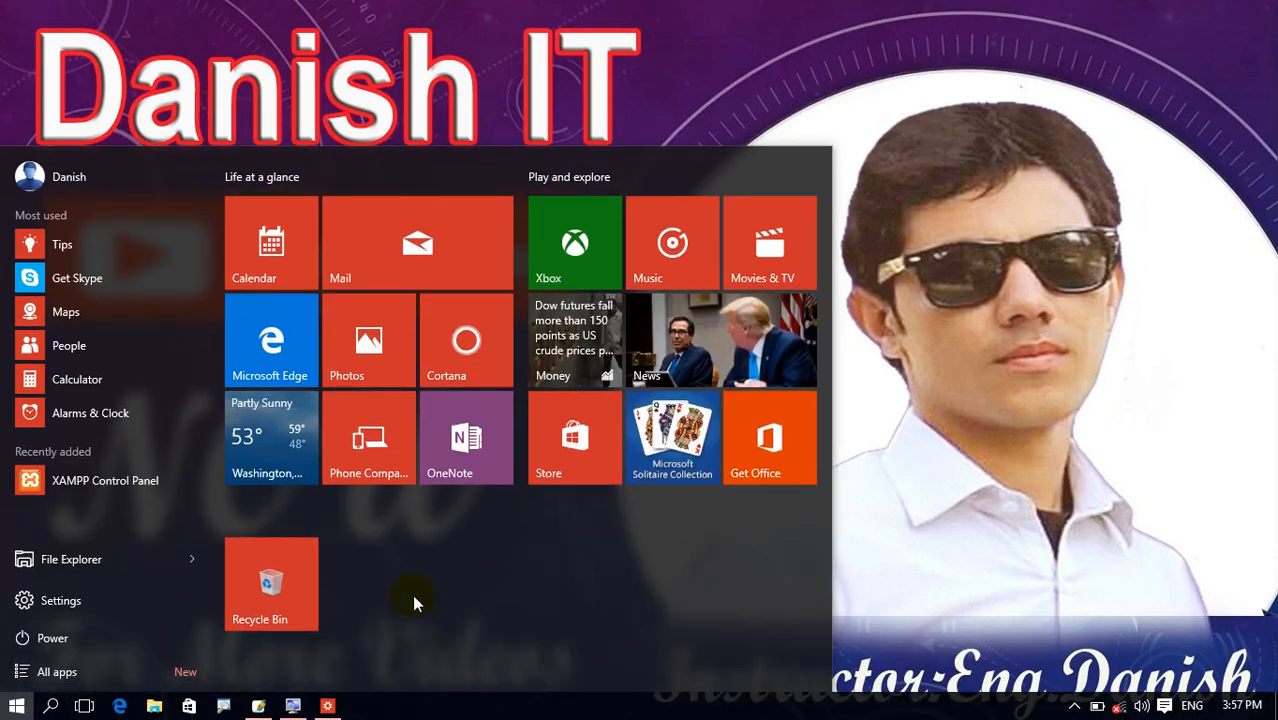
mouse_move(467, 522)
mouse_move(408, 522)
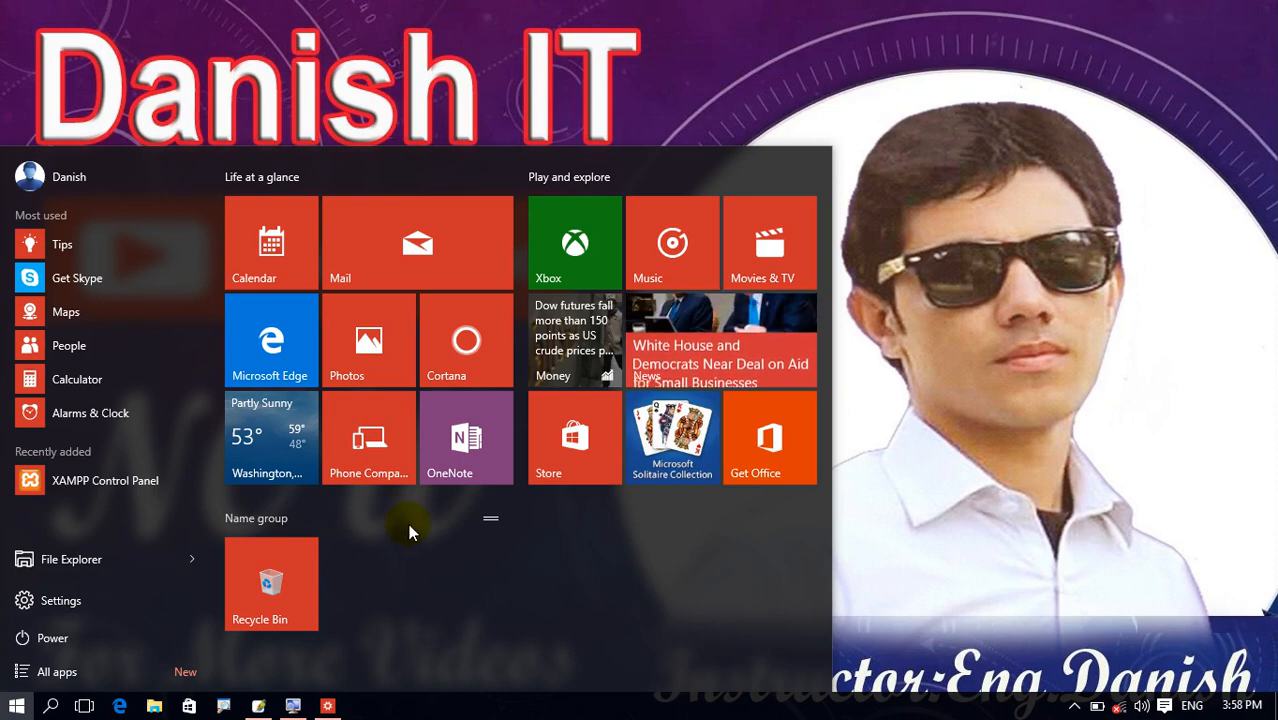
click(995, 430)
- Turn off transparency for Start, taskbar, and action center in the color personalization settings, and close Settings
right_click(813, 408)
click(870, 676)
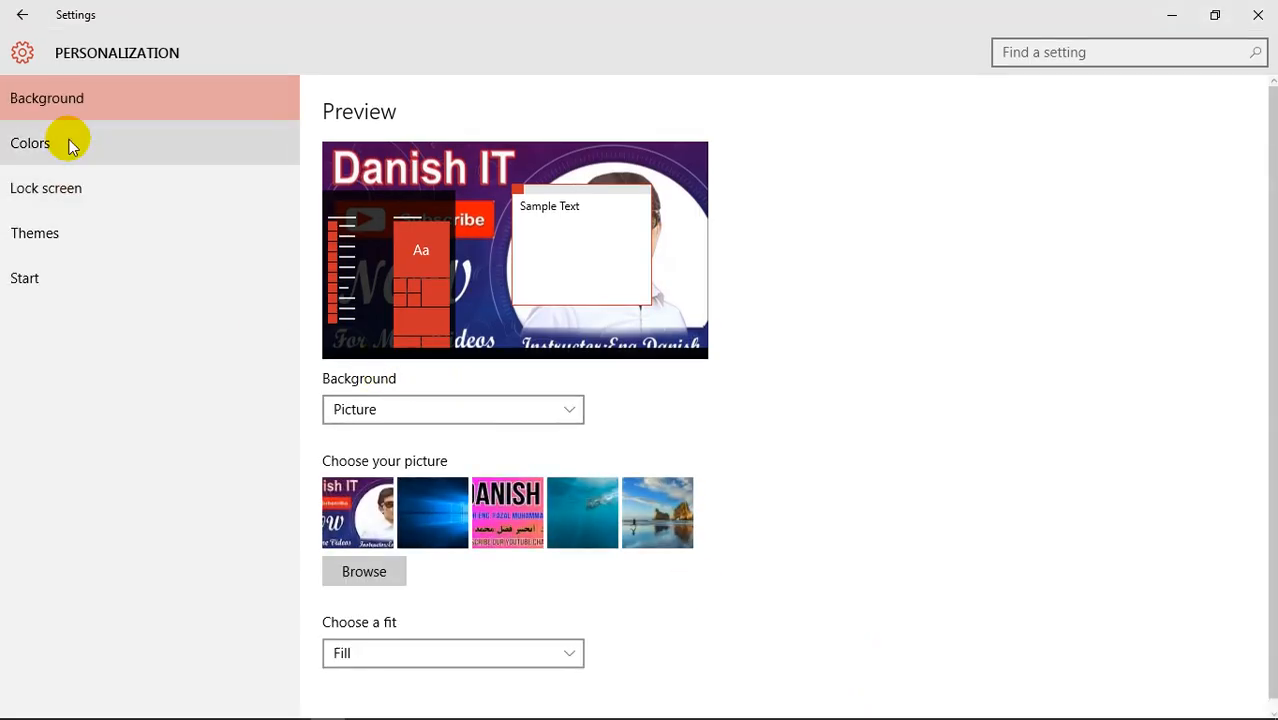
click(70, 141)
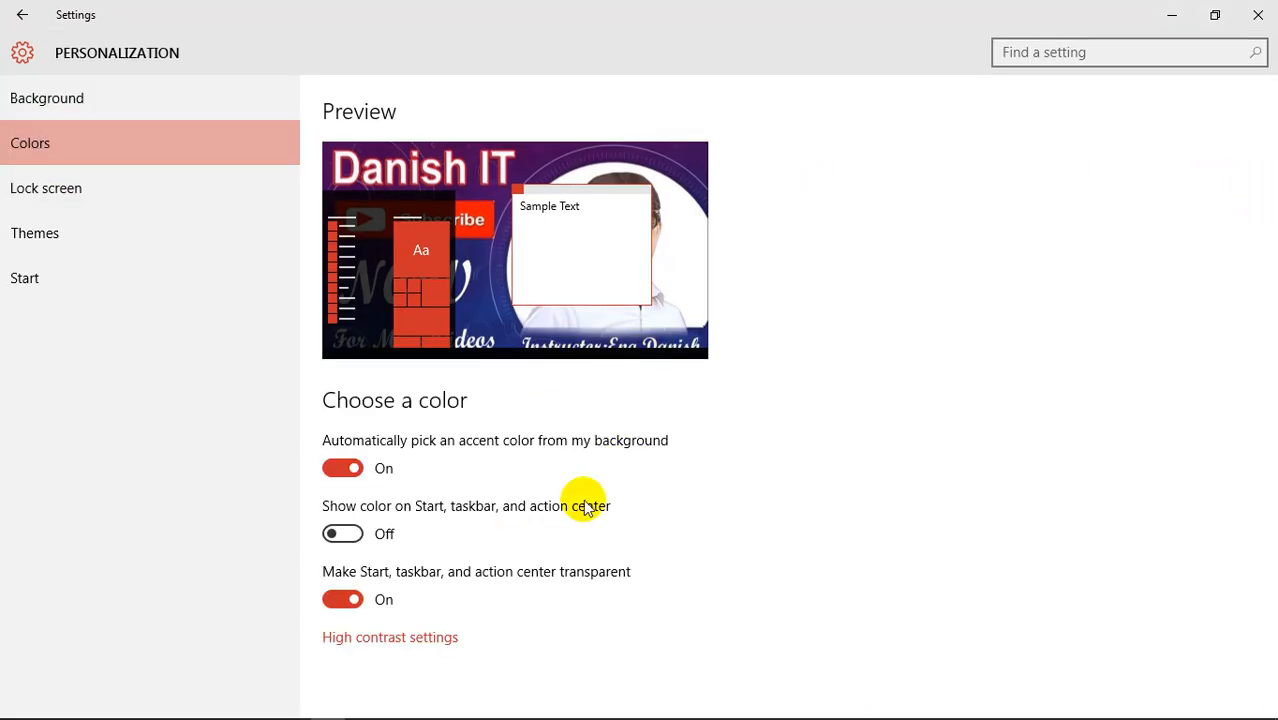
click(360, 592)
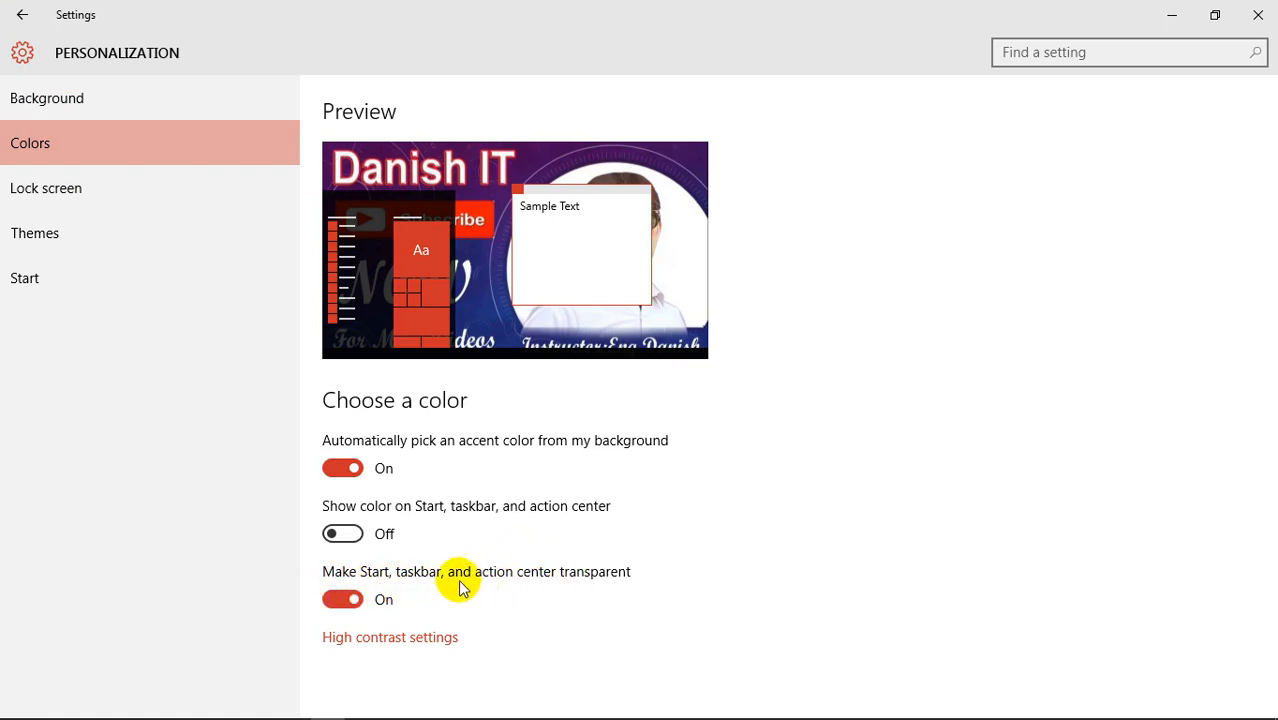
click(343, 600)
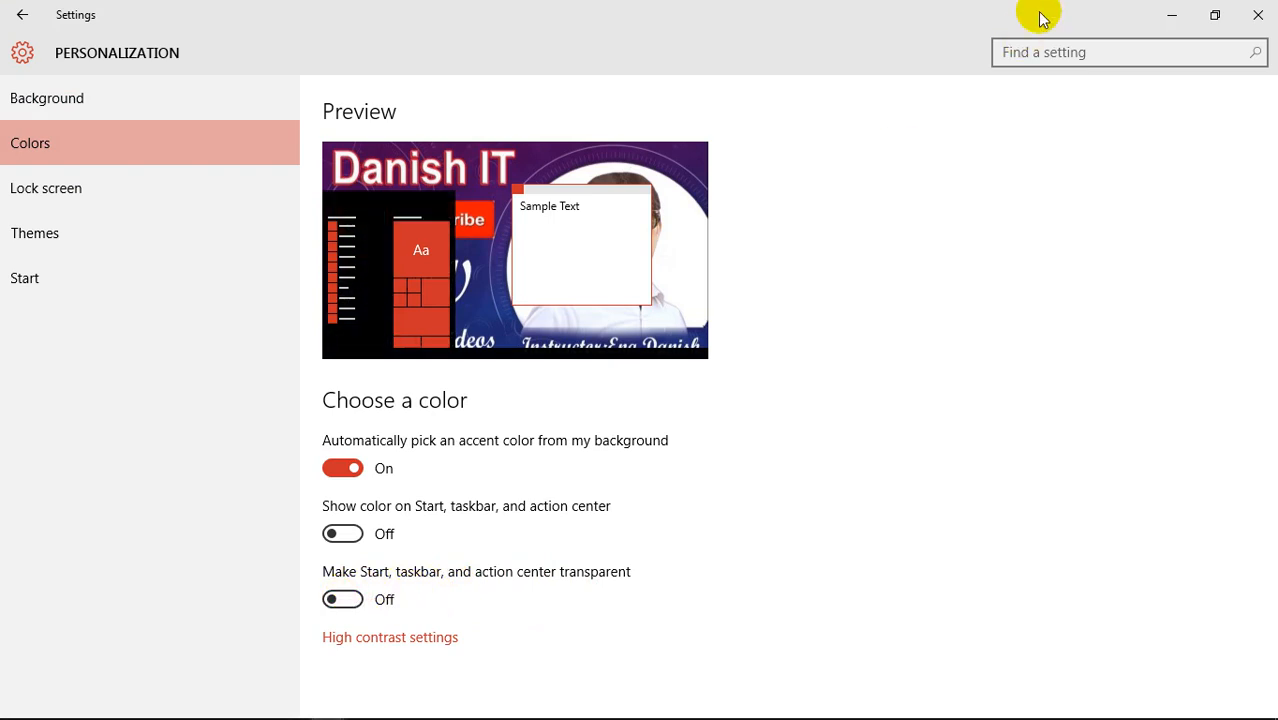
click(1258, 15)
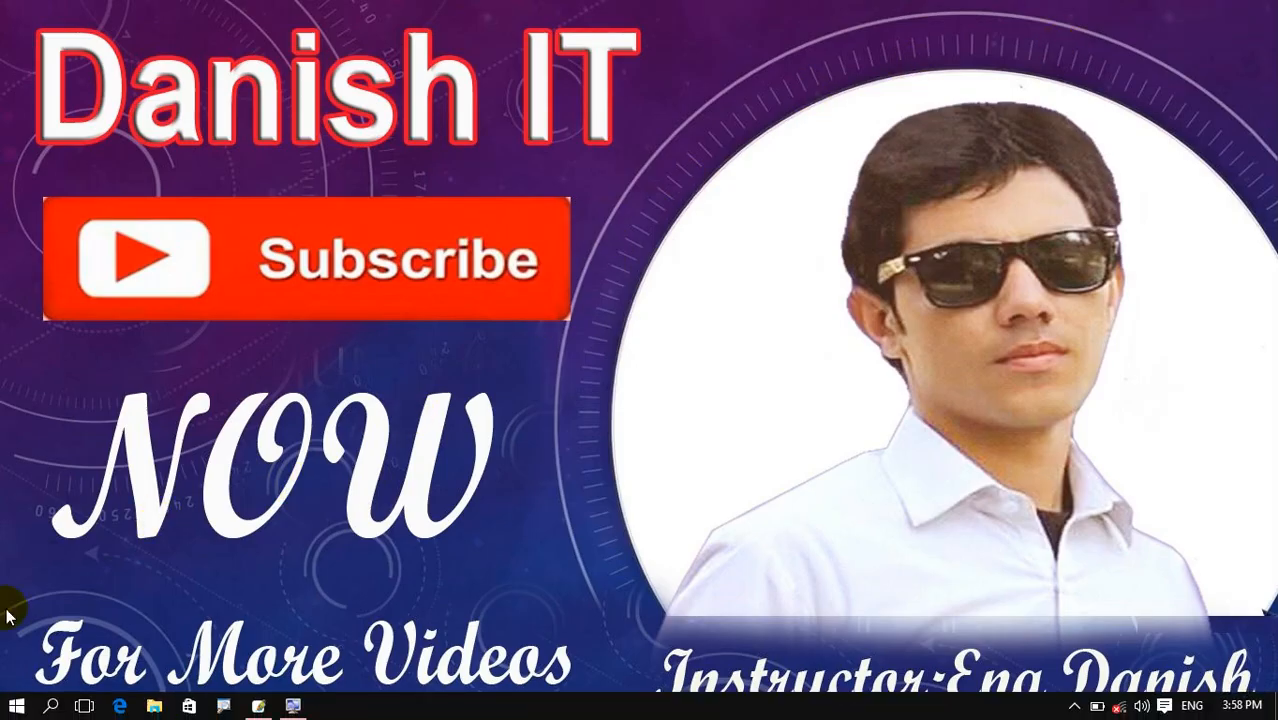
- Check how the Start menu and the taskbar look on the desktop without transparency
click(16, 706)
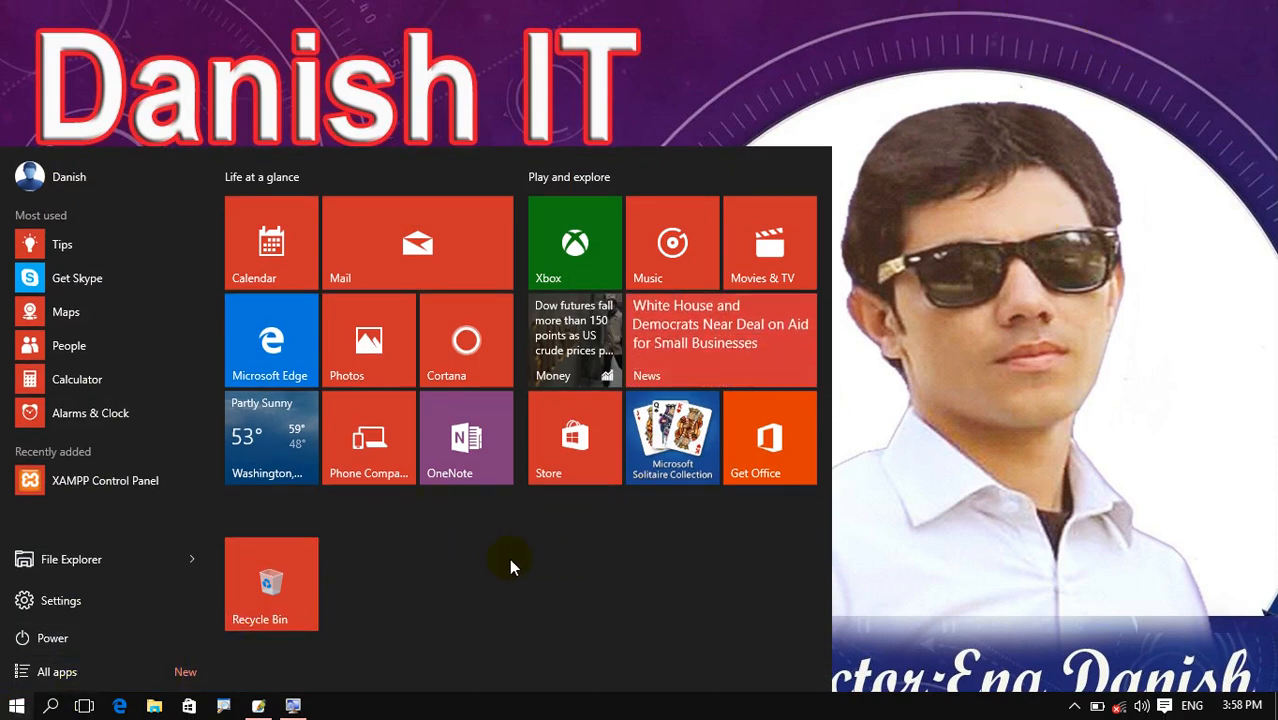
mouse_move(339, 518)
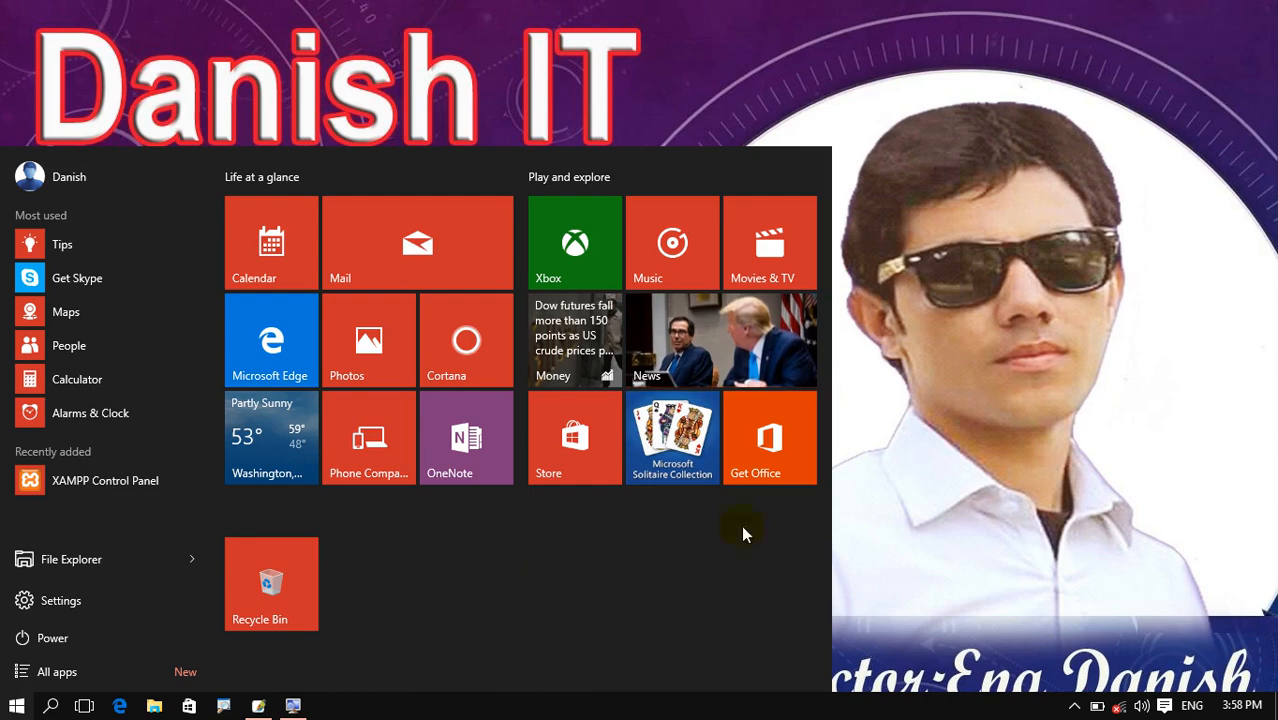
click(1007, 482)
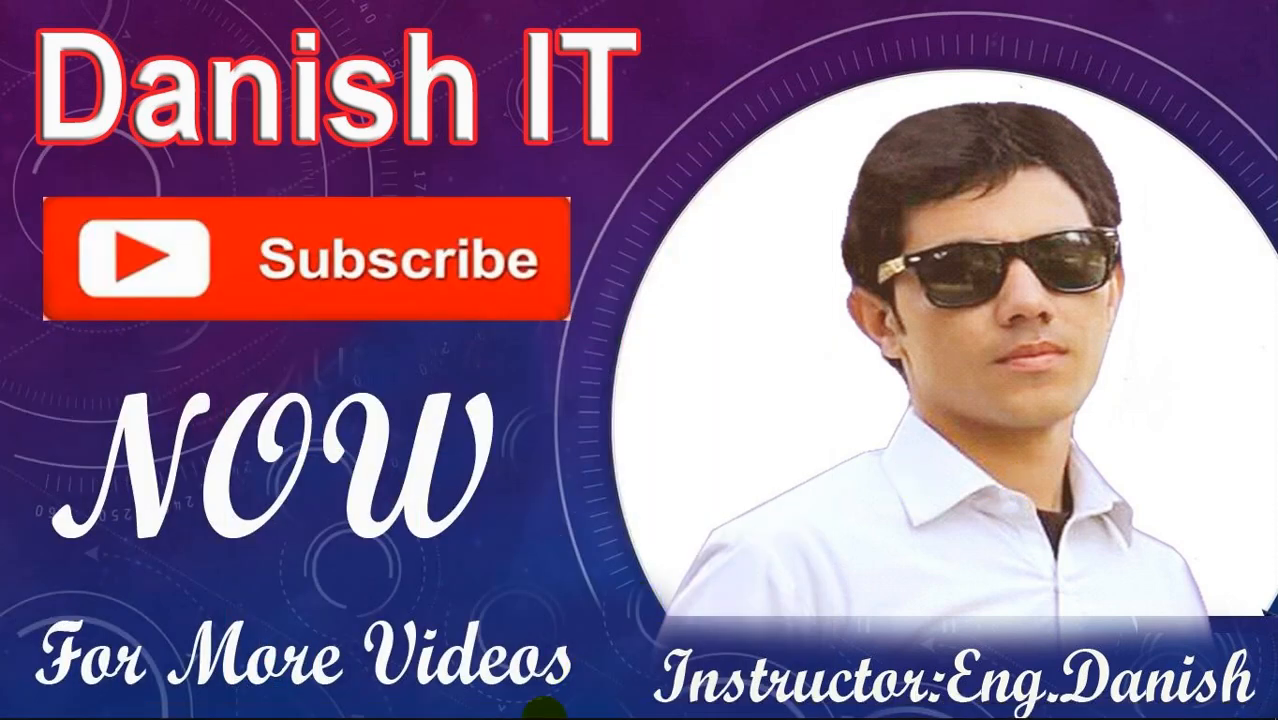
mouse_move(544, 718)
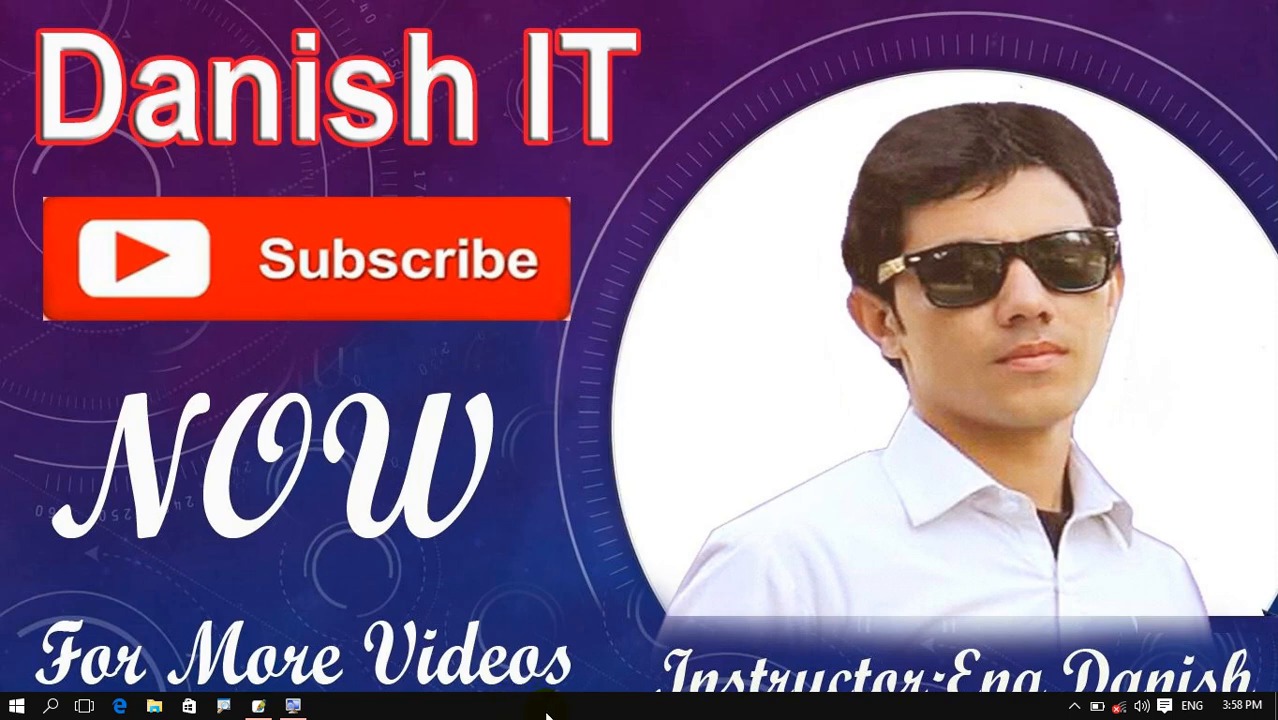
- Reopen the color settings and compare the preview with Start, taskbar, and action center transparency on and off, leaving it on
right_click(621, 543)
click(645, 537)
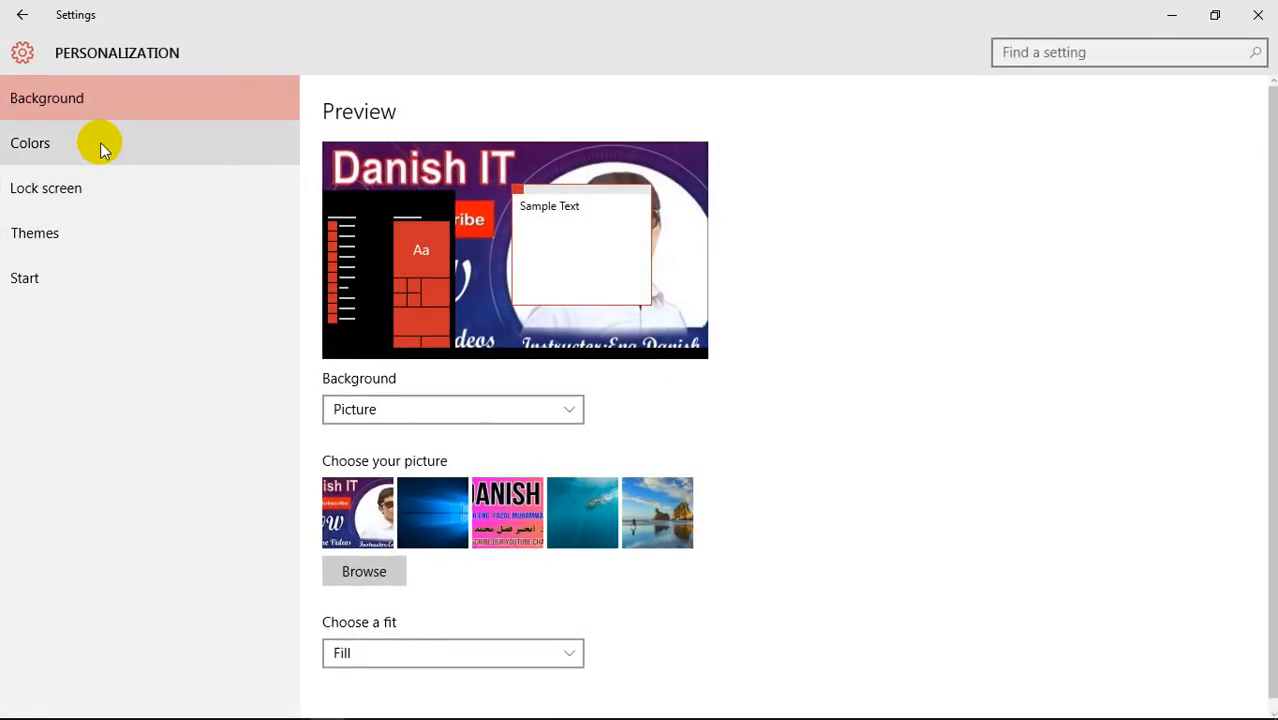
click(100, 146)
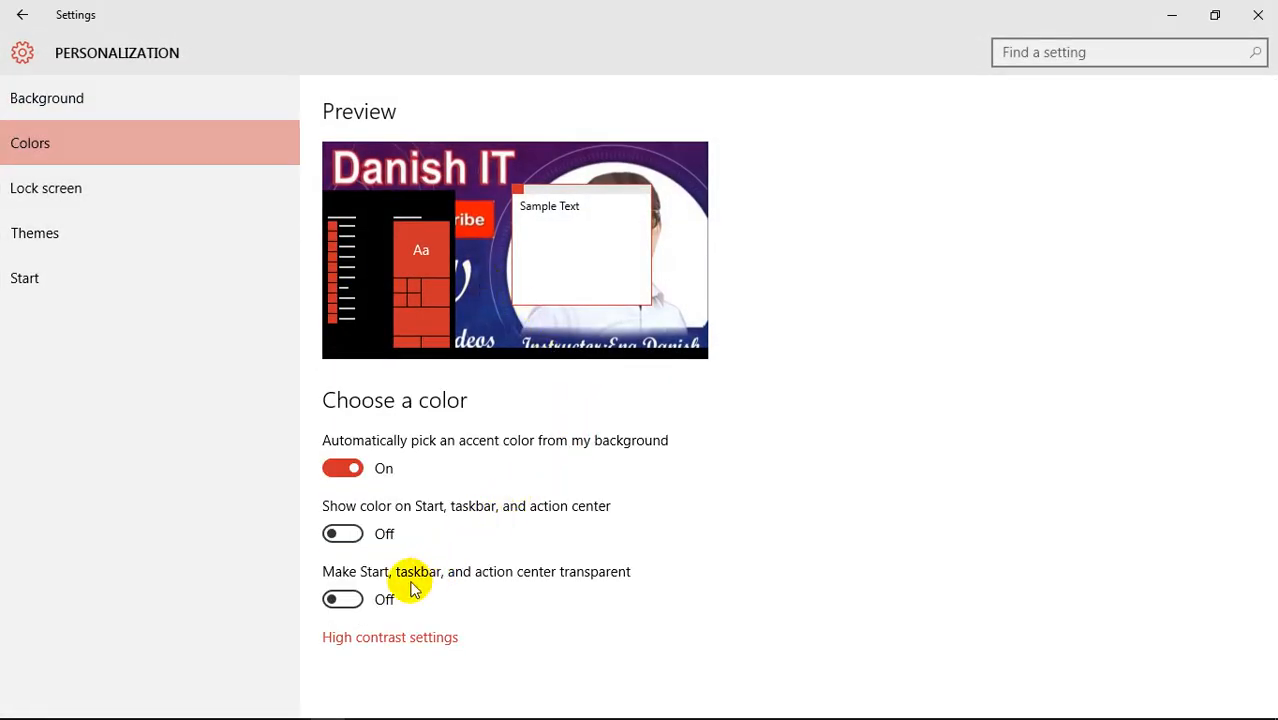
click(345, 599)
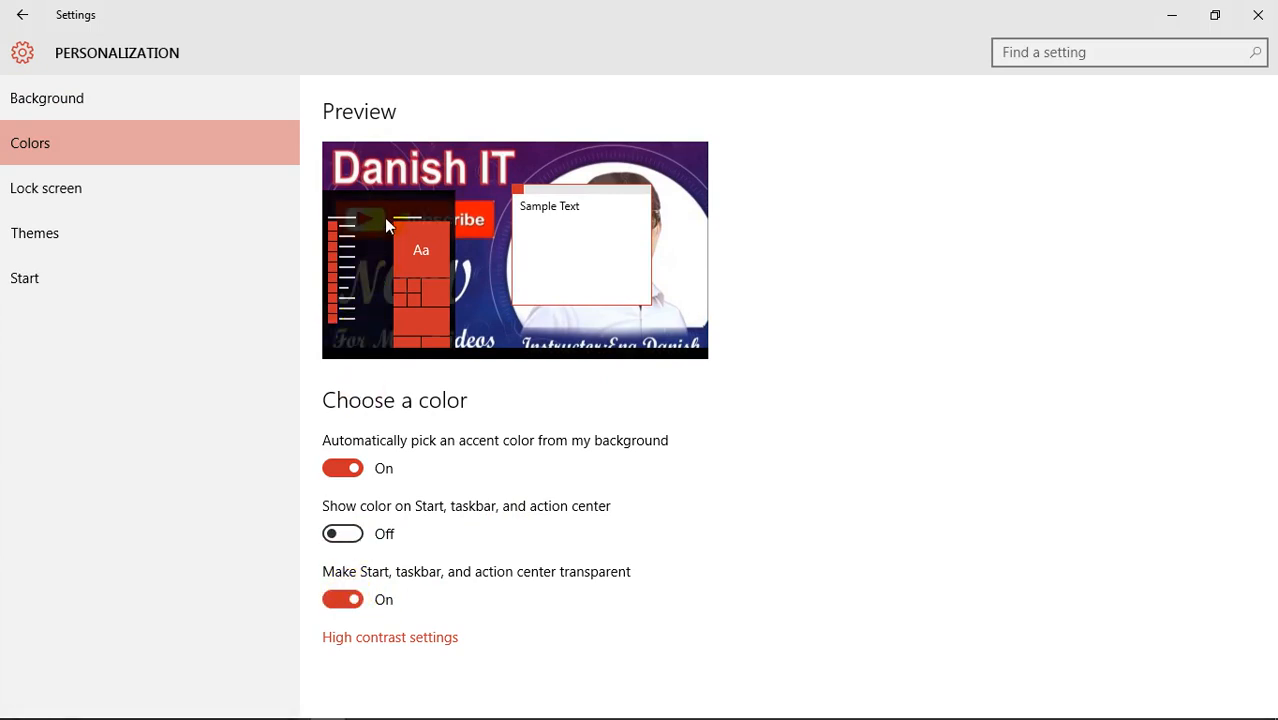
click(343, 599)
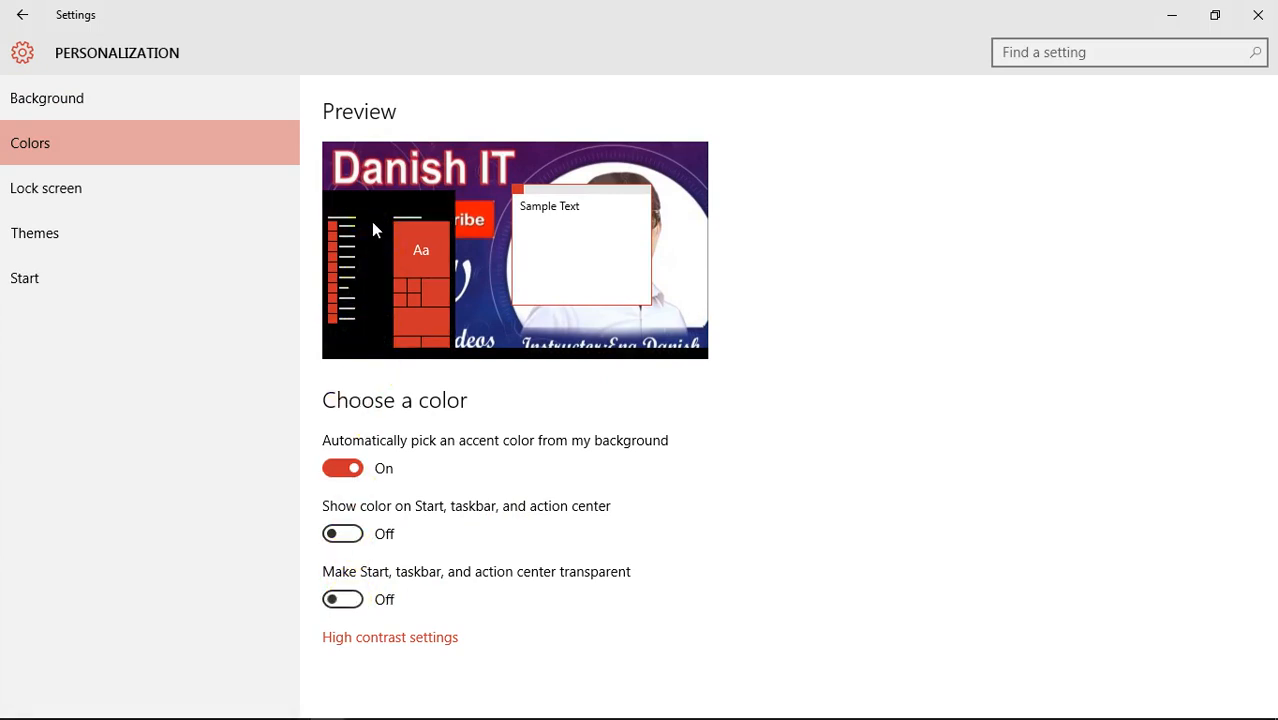
click(342, 599)
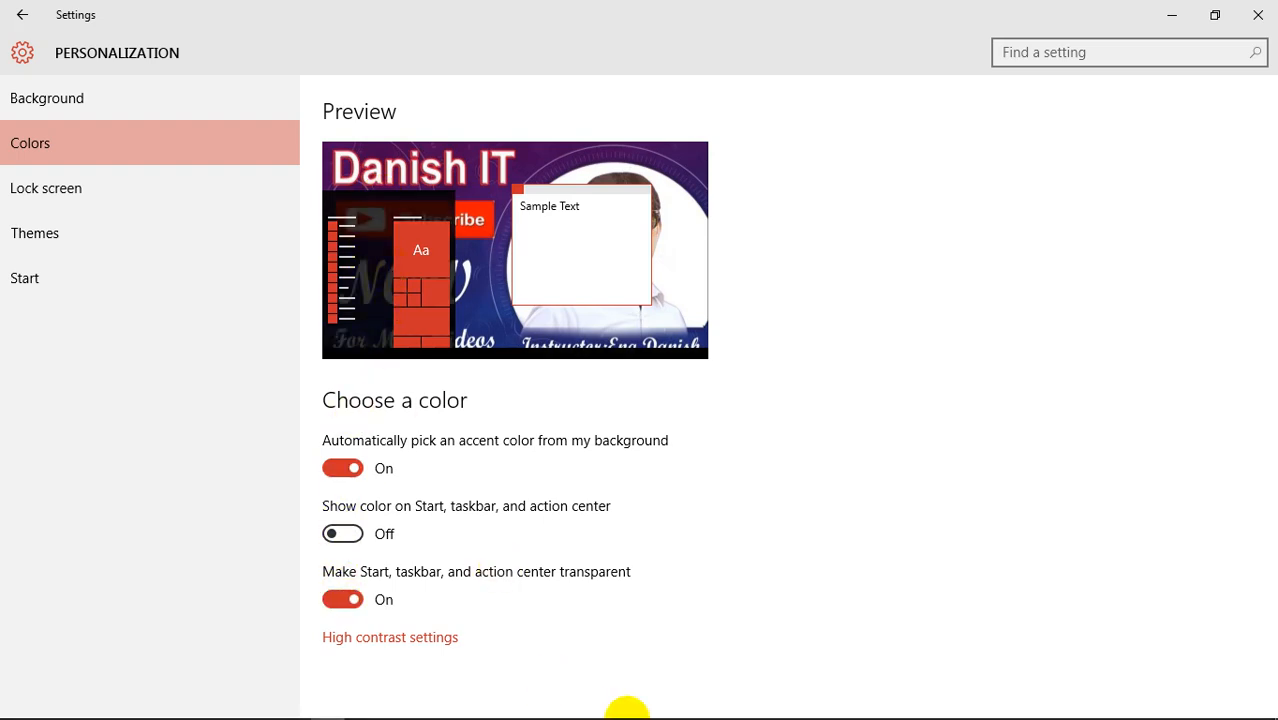
- Disable auto-hide in the taskbar properties and compare the taskbar with transparency off and on, leaving transparency on
mouse_move(507, 709)
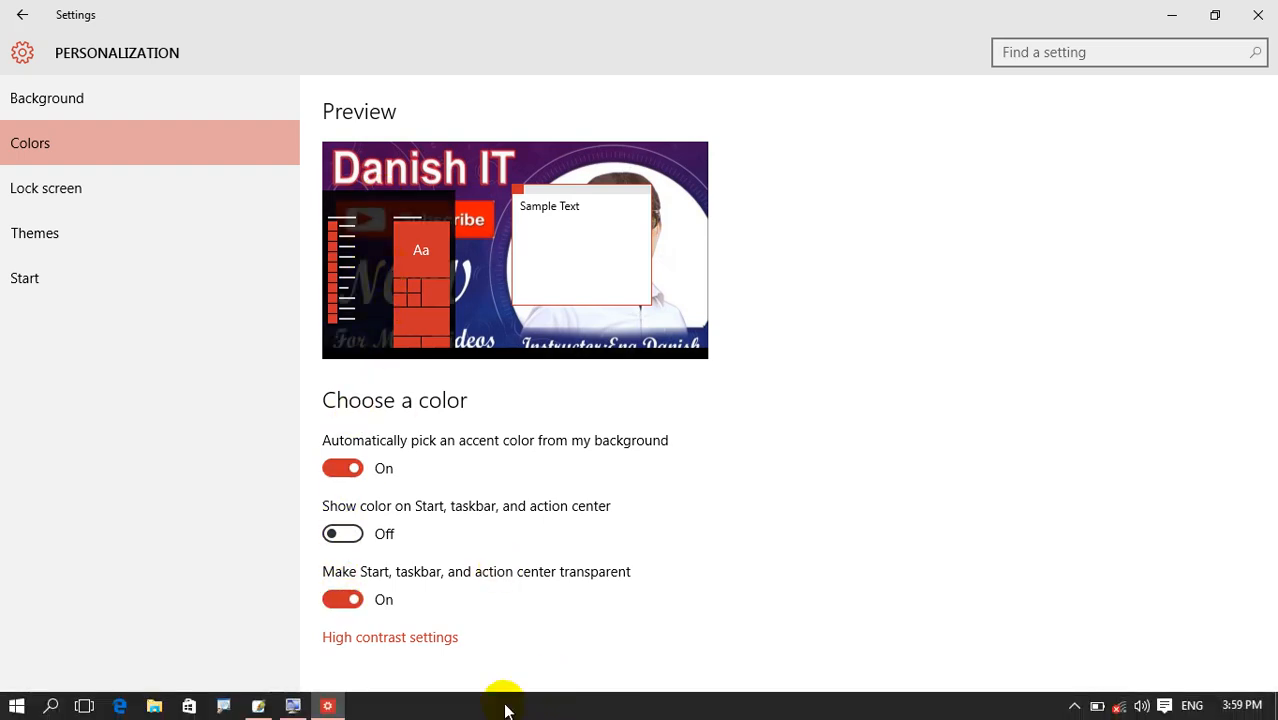
right_click(562, 709)
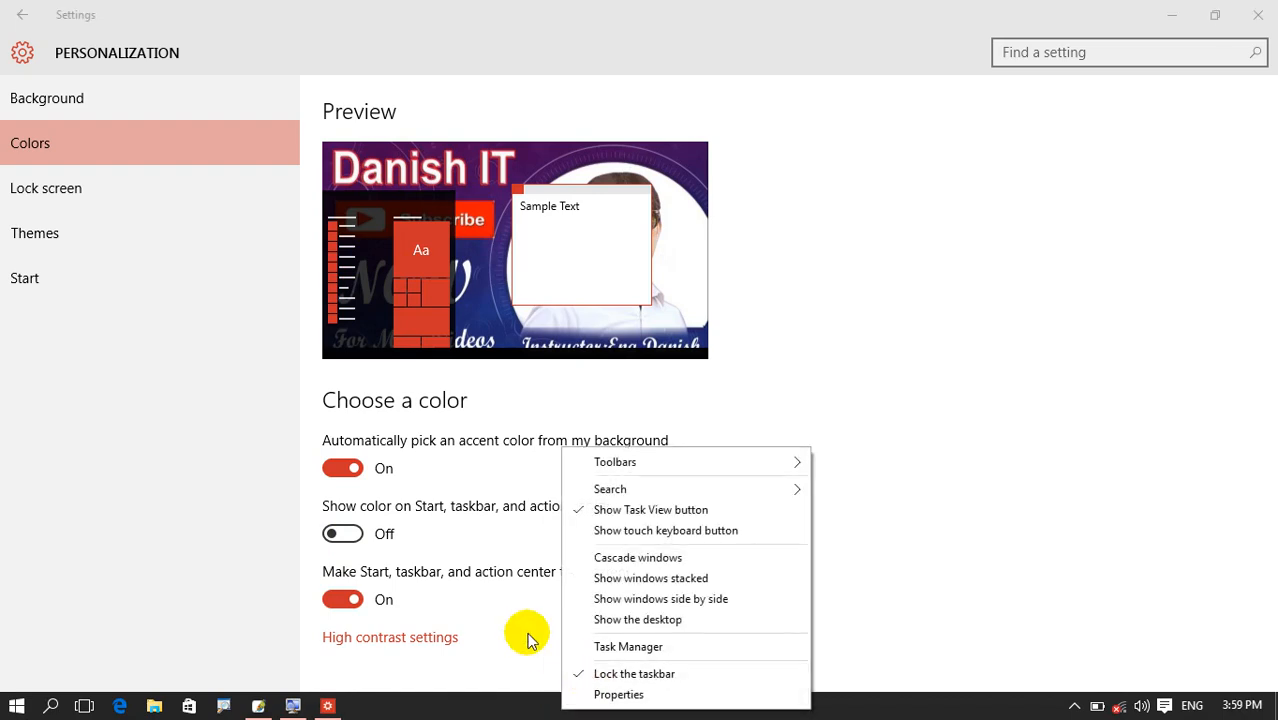
click(608, 694)
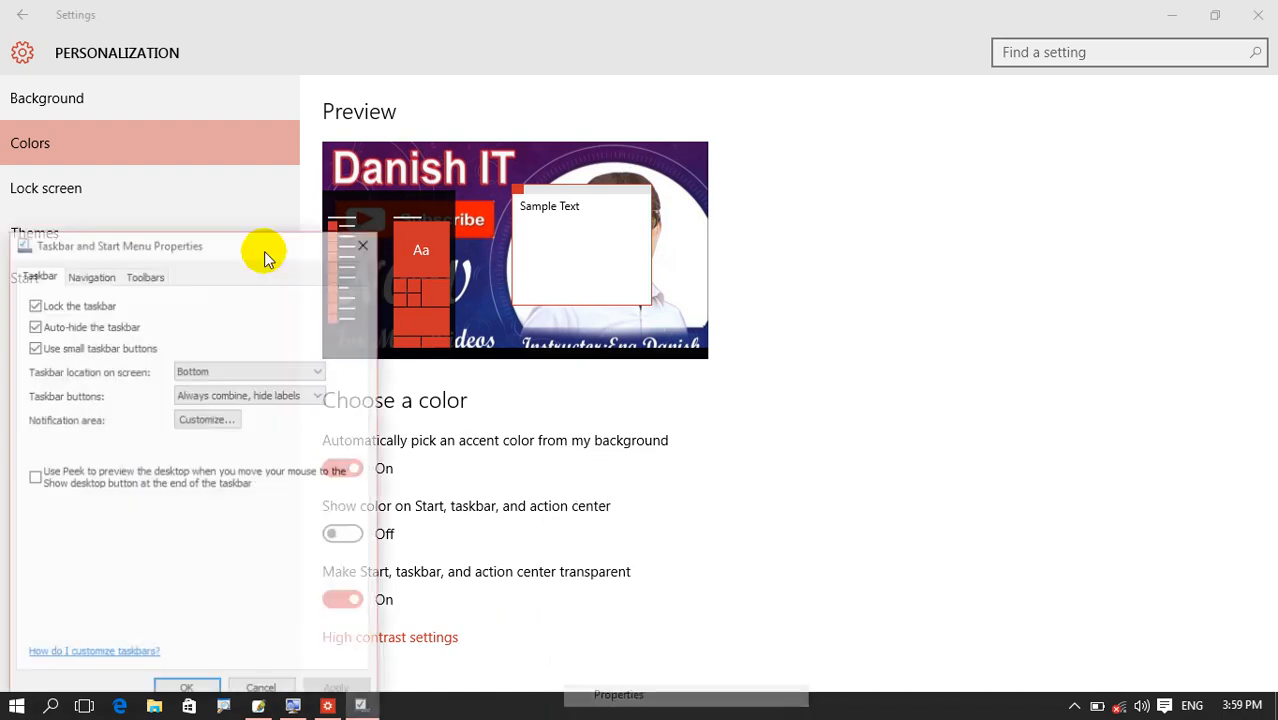
click(35, 325)
click(186, 691)
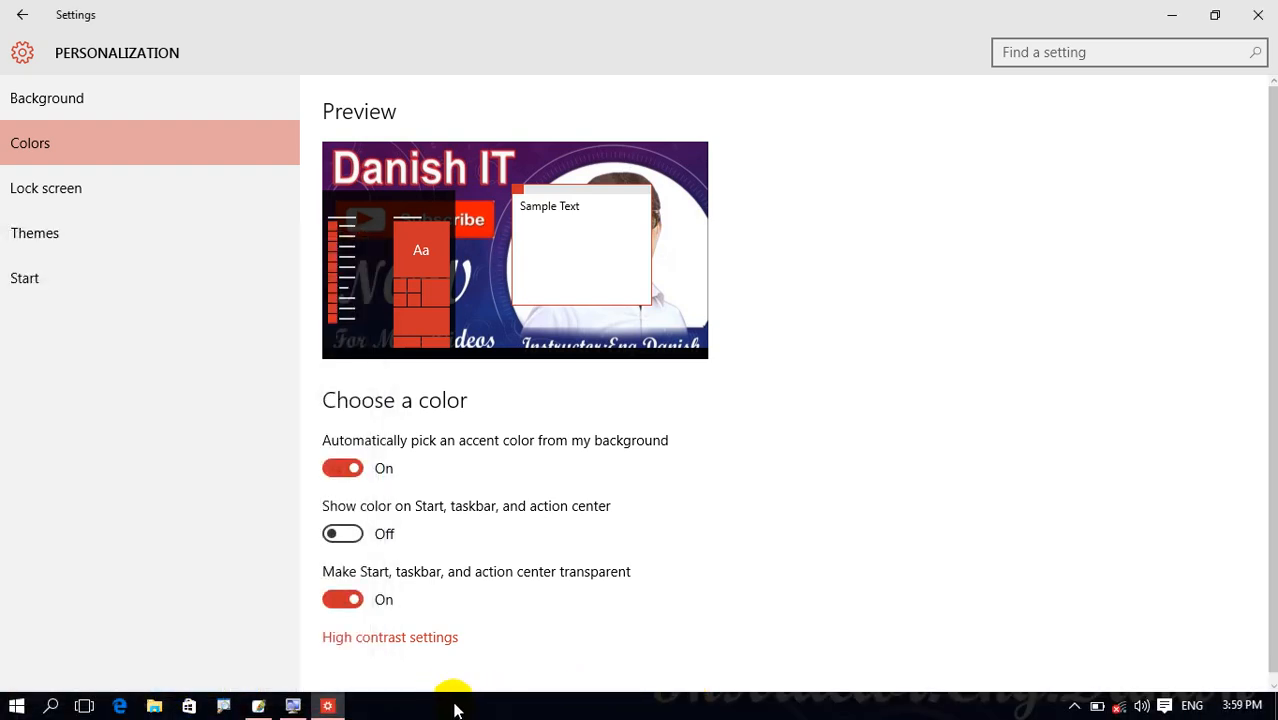
click(340, 599)
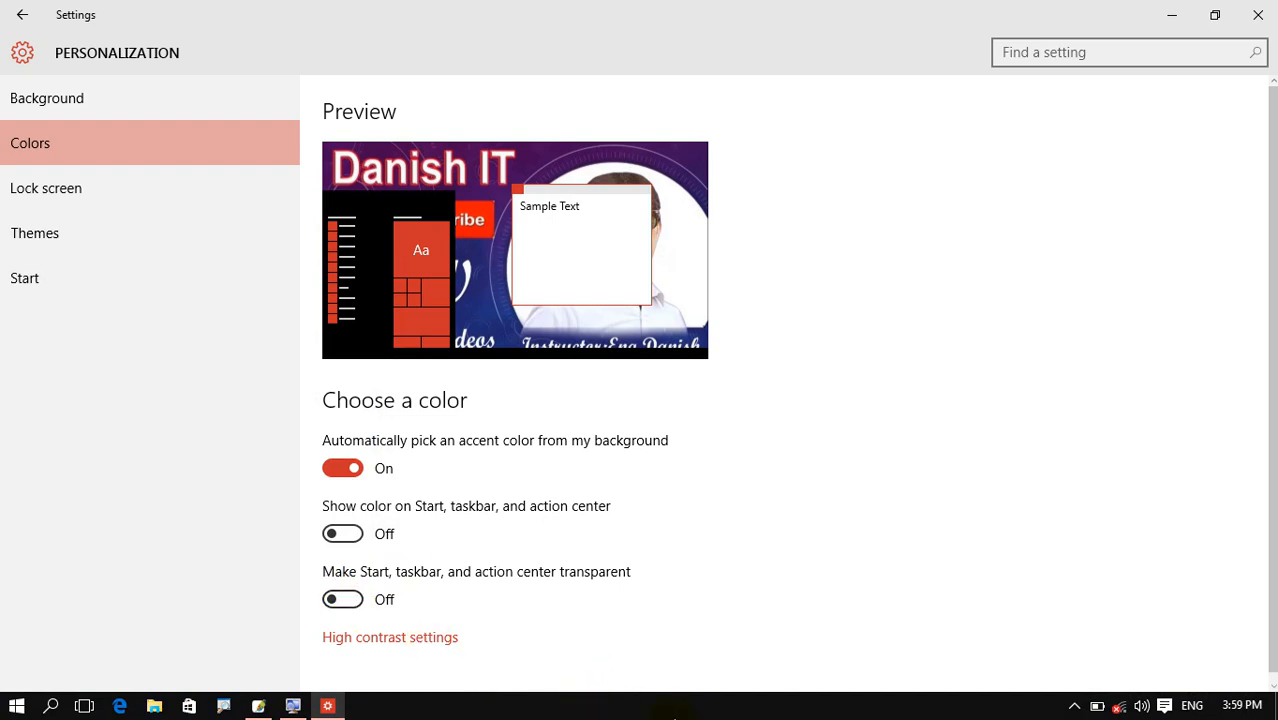
click(345, 602)
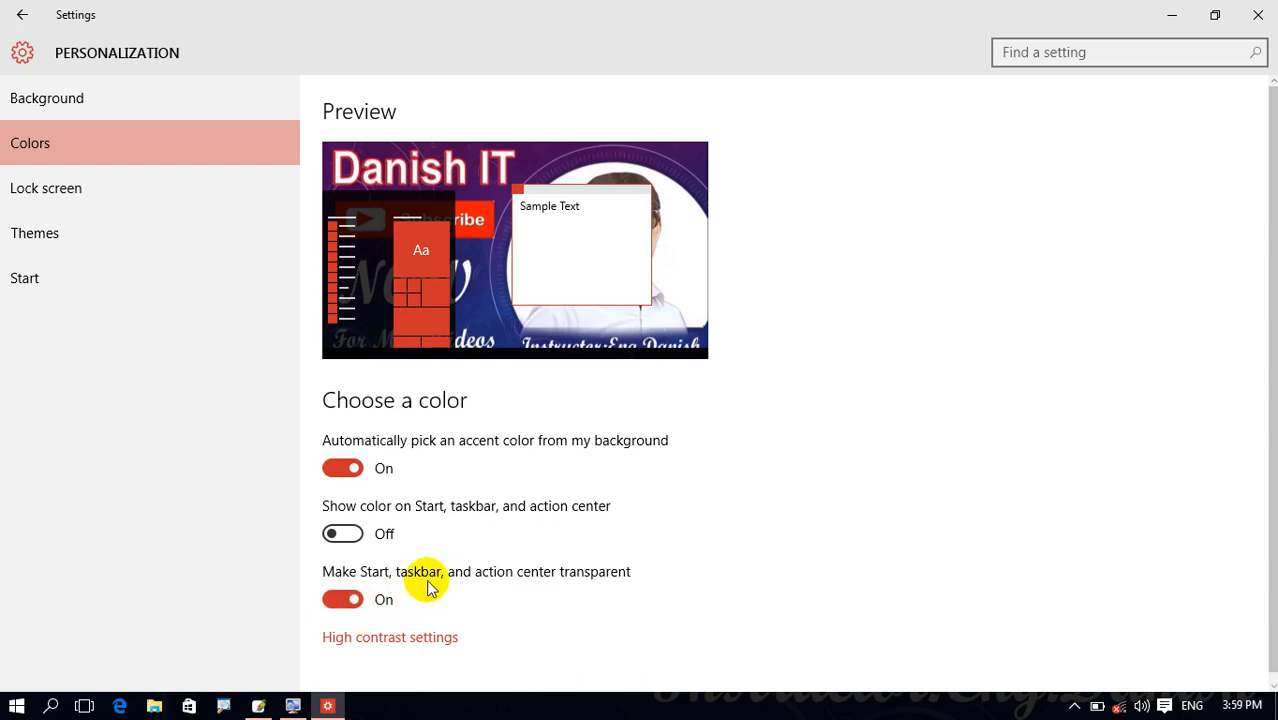
- View the high contrast settings, return to the main Settings page, and close Settings
click(436, 639)
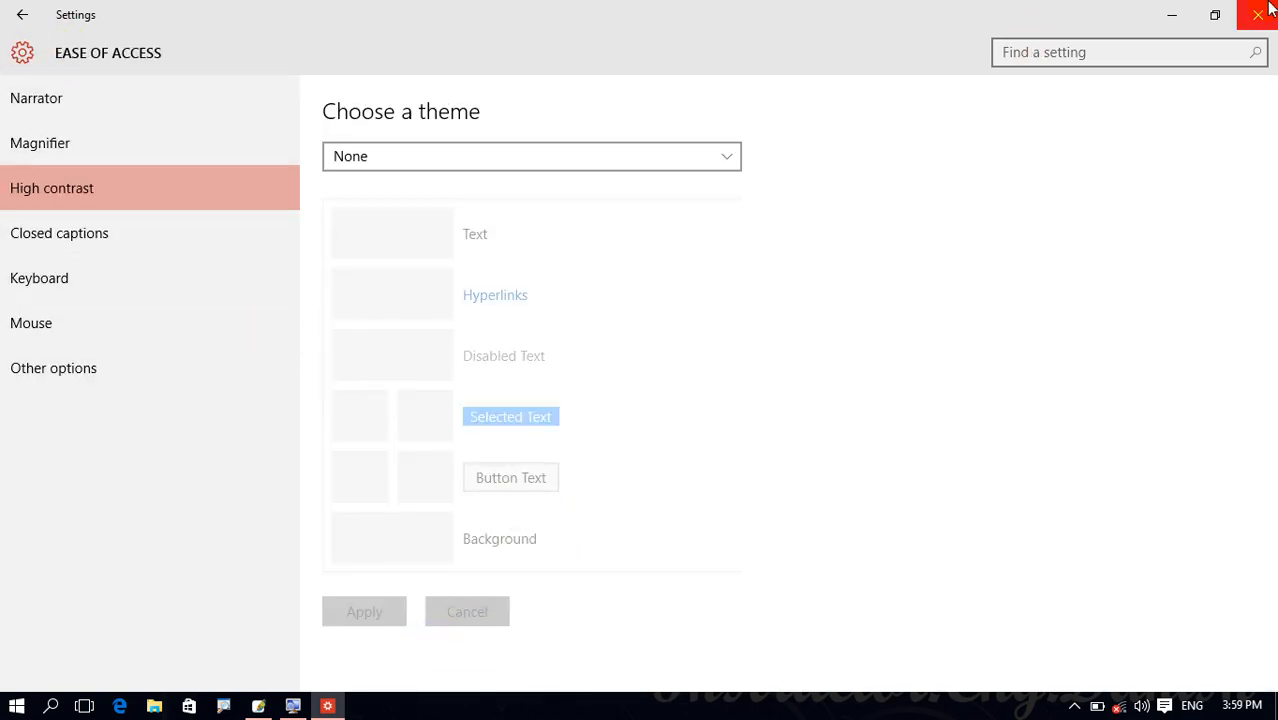
click(22, 15)
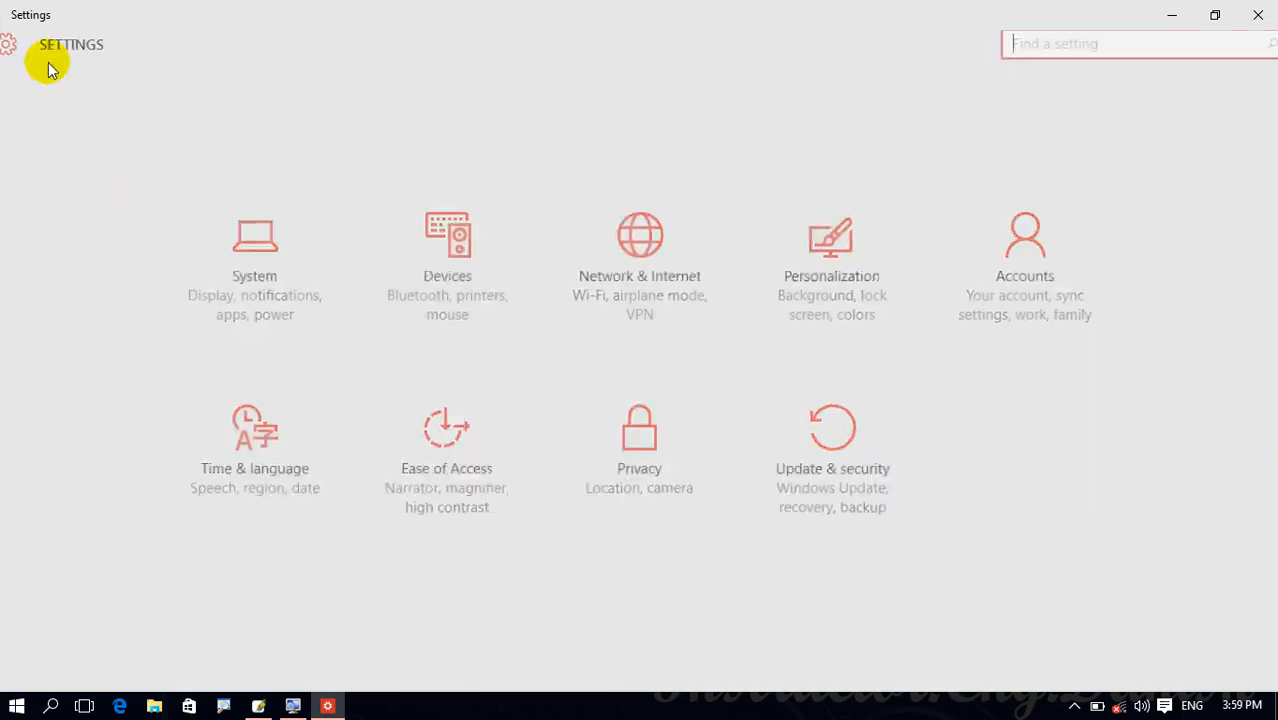
click(1258, 14)
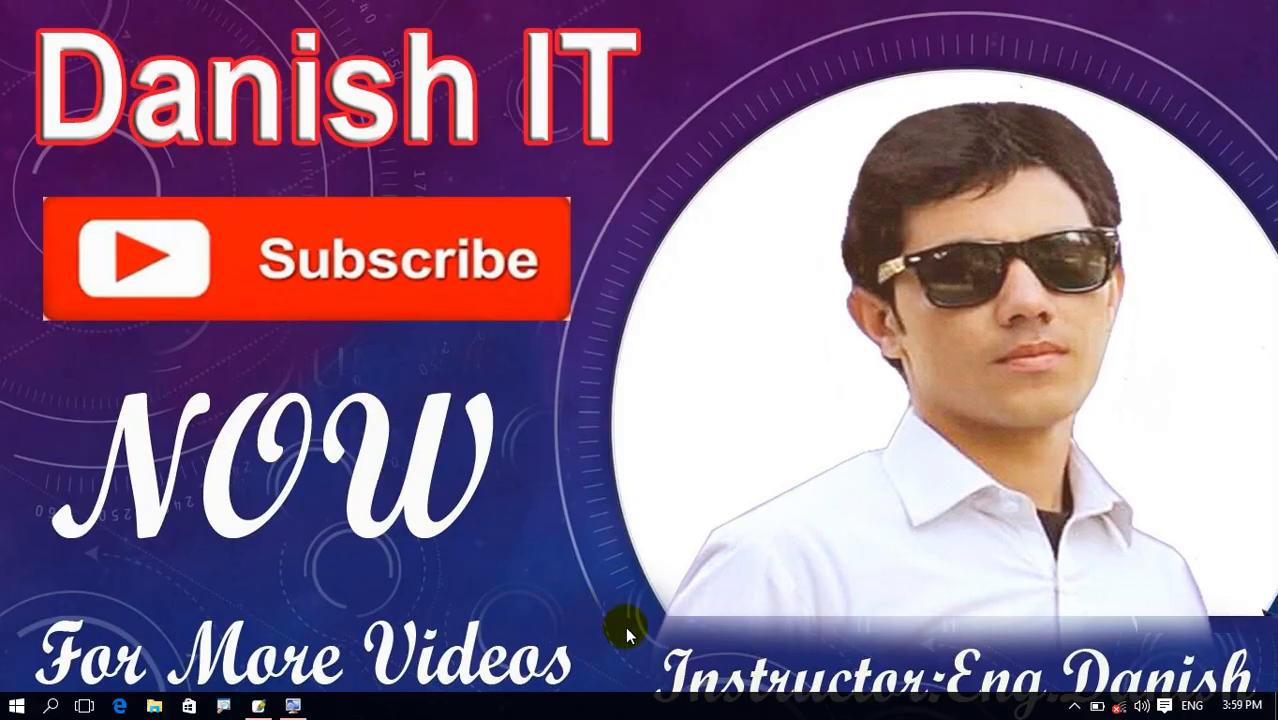
- In the color personalization settings, turn off automatic accent color picking and choose bright blue as the accent color
right_click(597, 535)
click(648, 519)
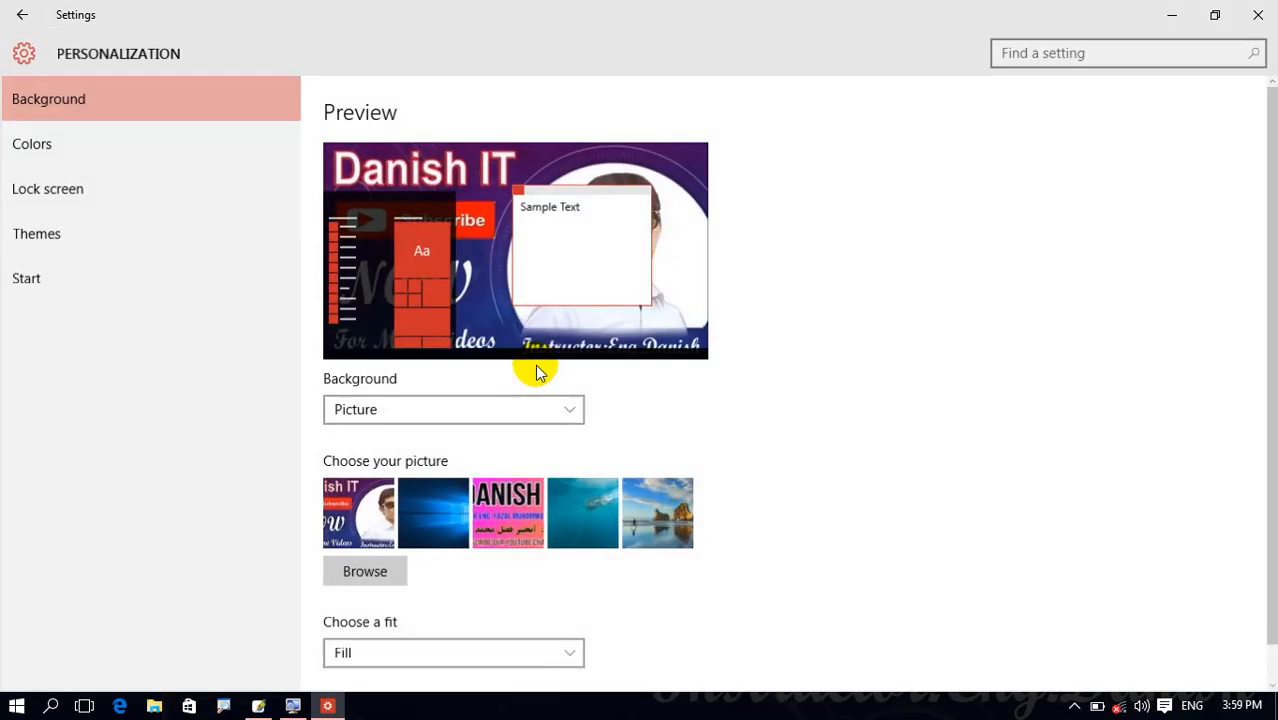
click(61, 150)
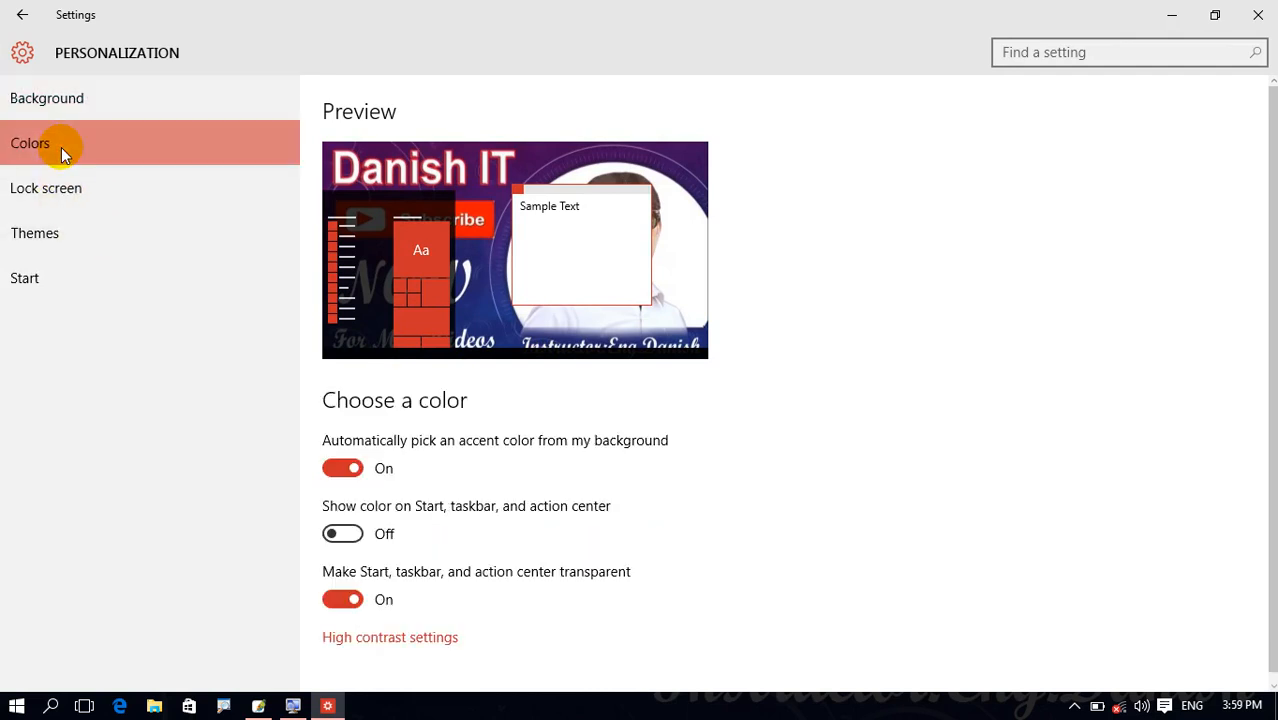
click(344, 469)
click(497, 547)
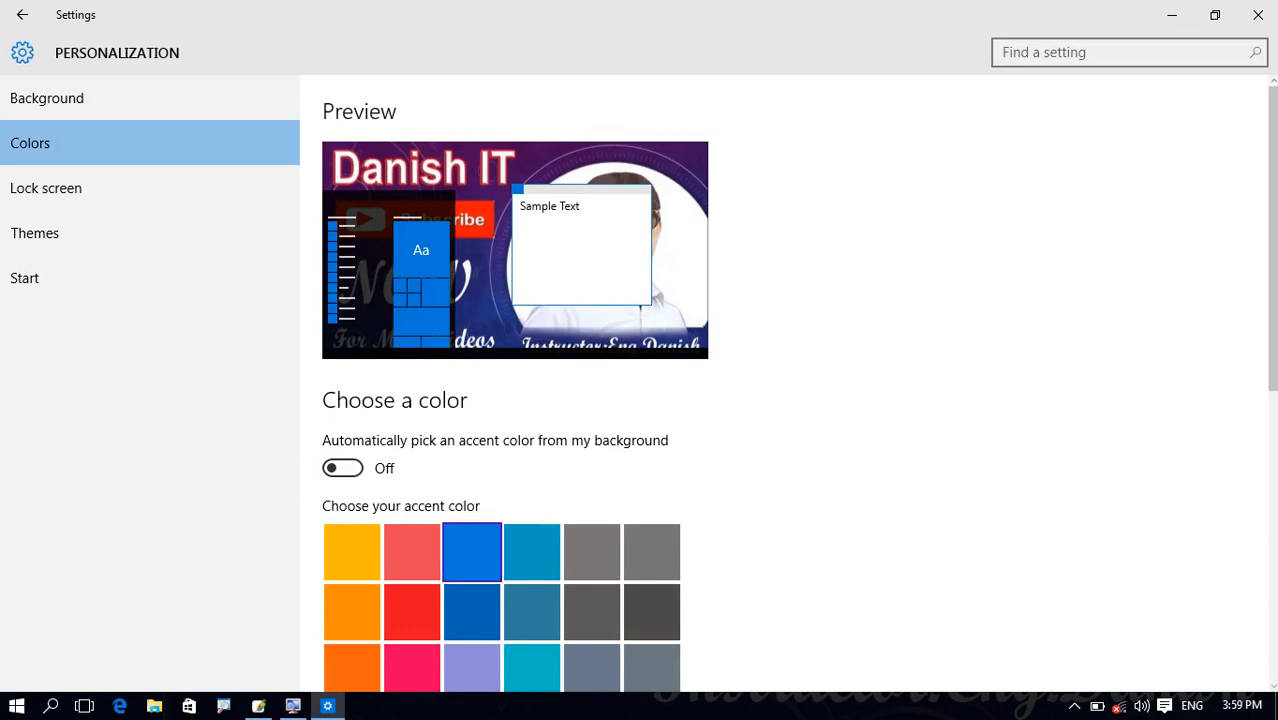
- Close Settings and check the blue accent color on the Start menu tiles
click(1258, 14)
click(16, 706)
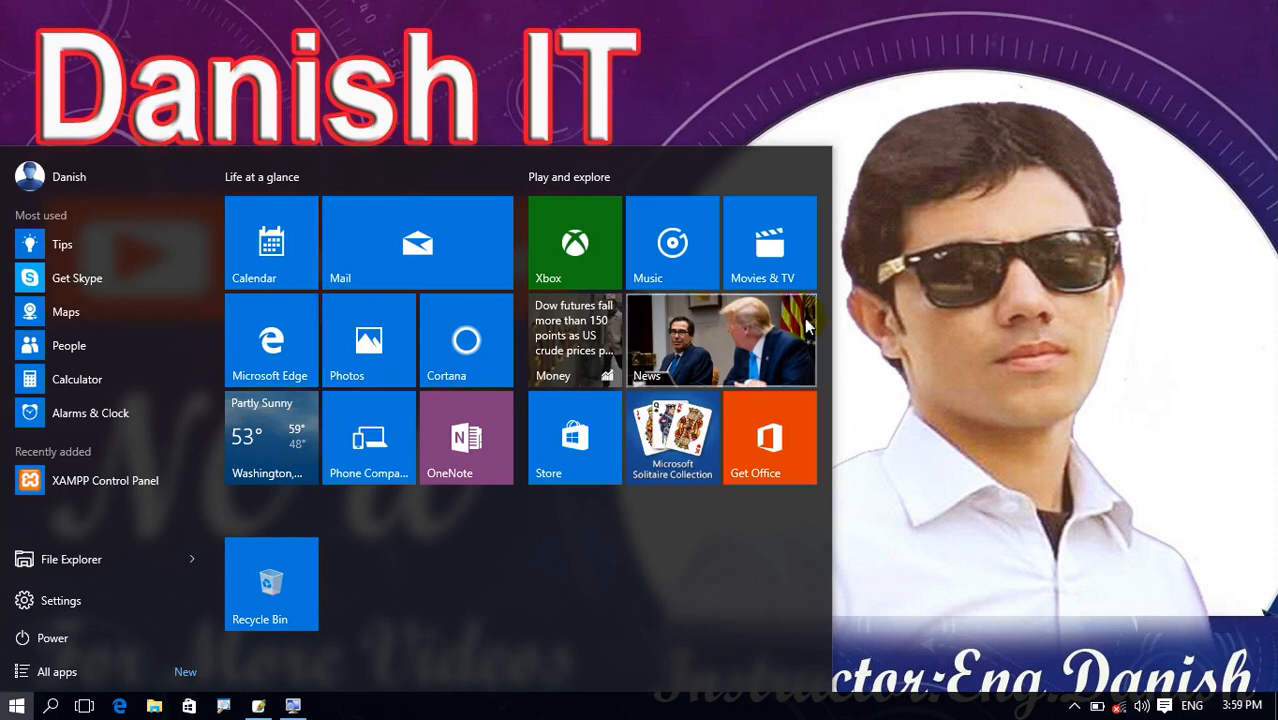
click(954, 323)
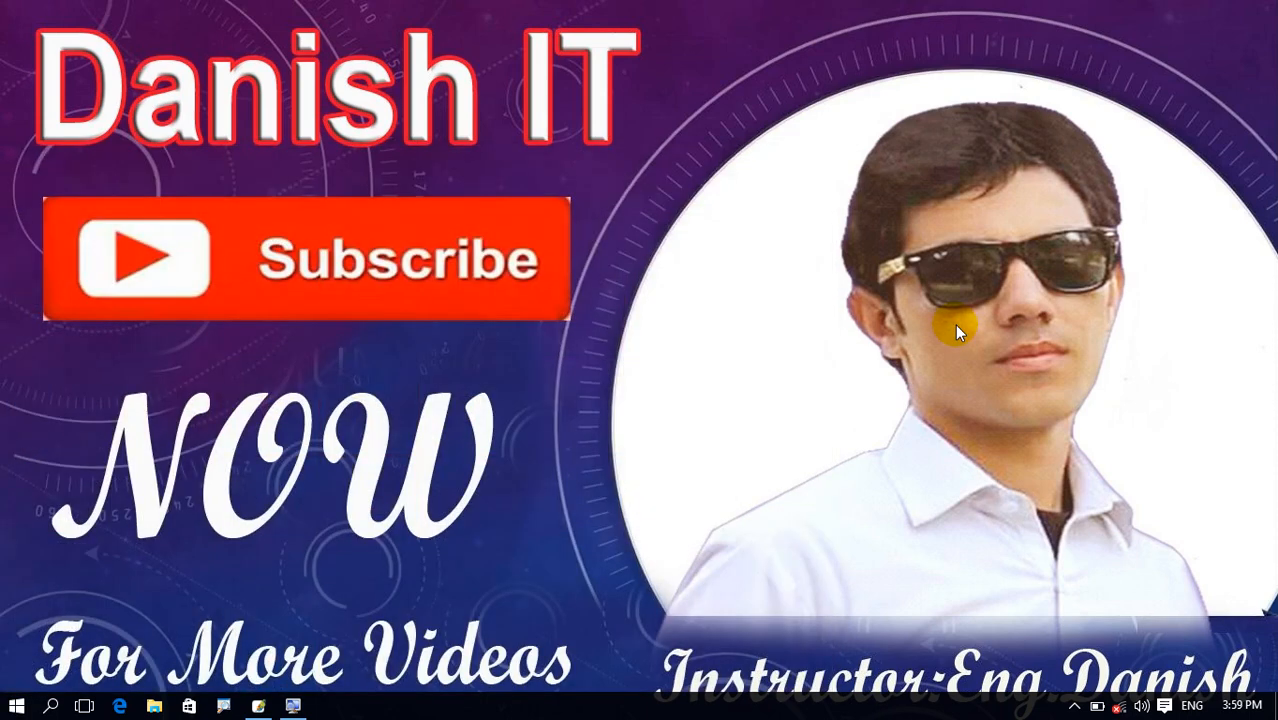
- Open the lock screen personalization settings, review the background options, and close Settings
right_click(650, 642)
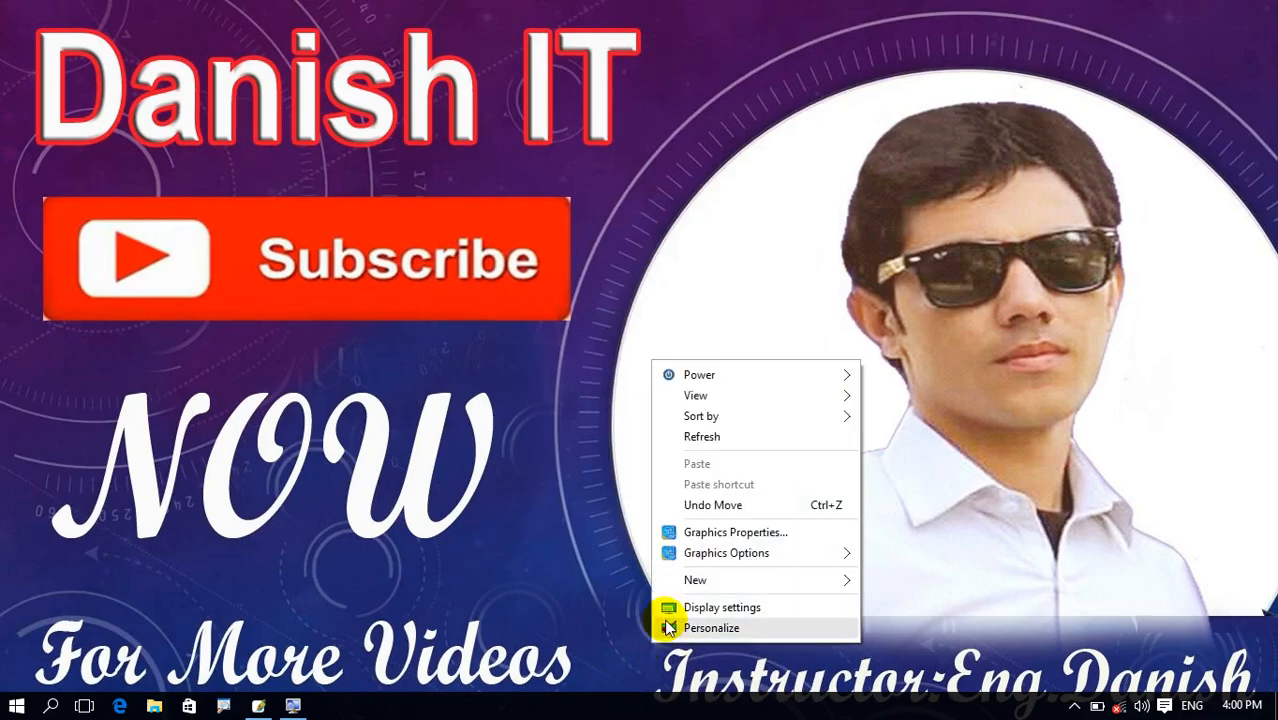
click(665, 625)
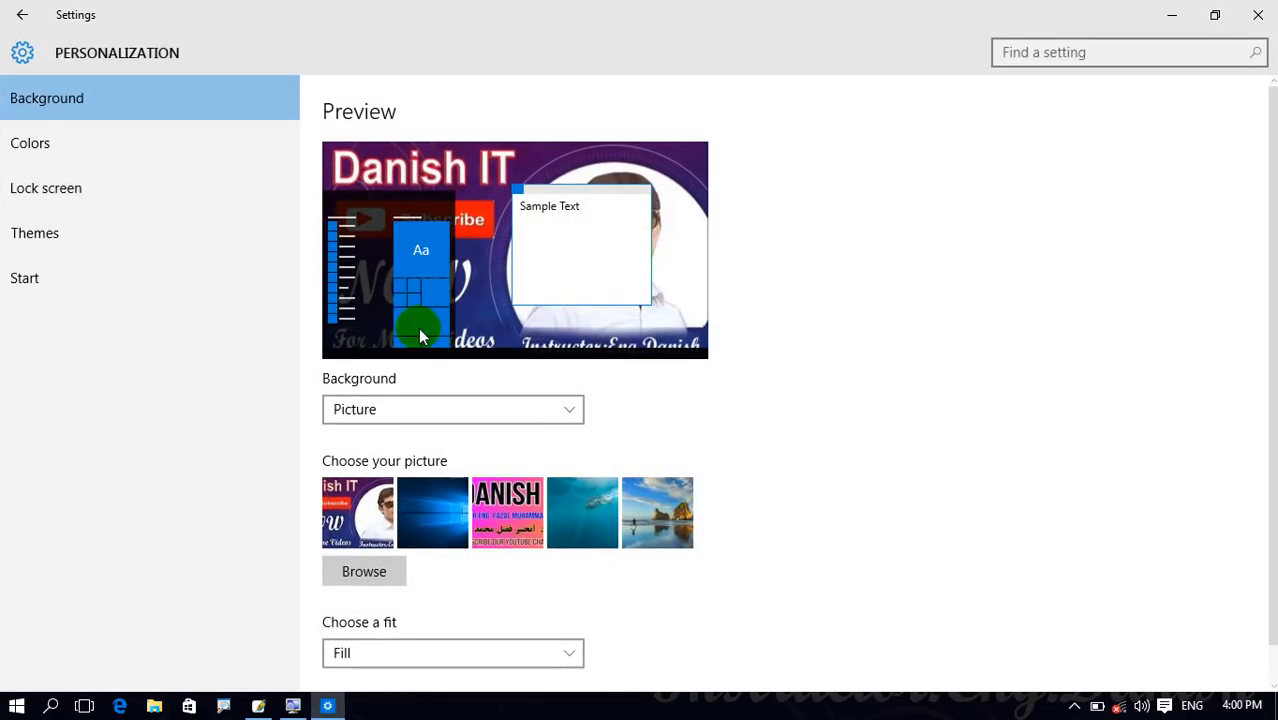
click(122, 182)
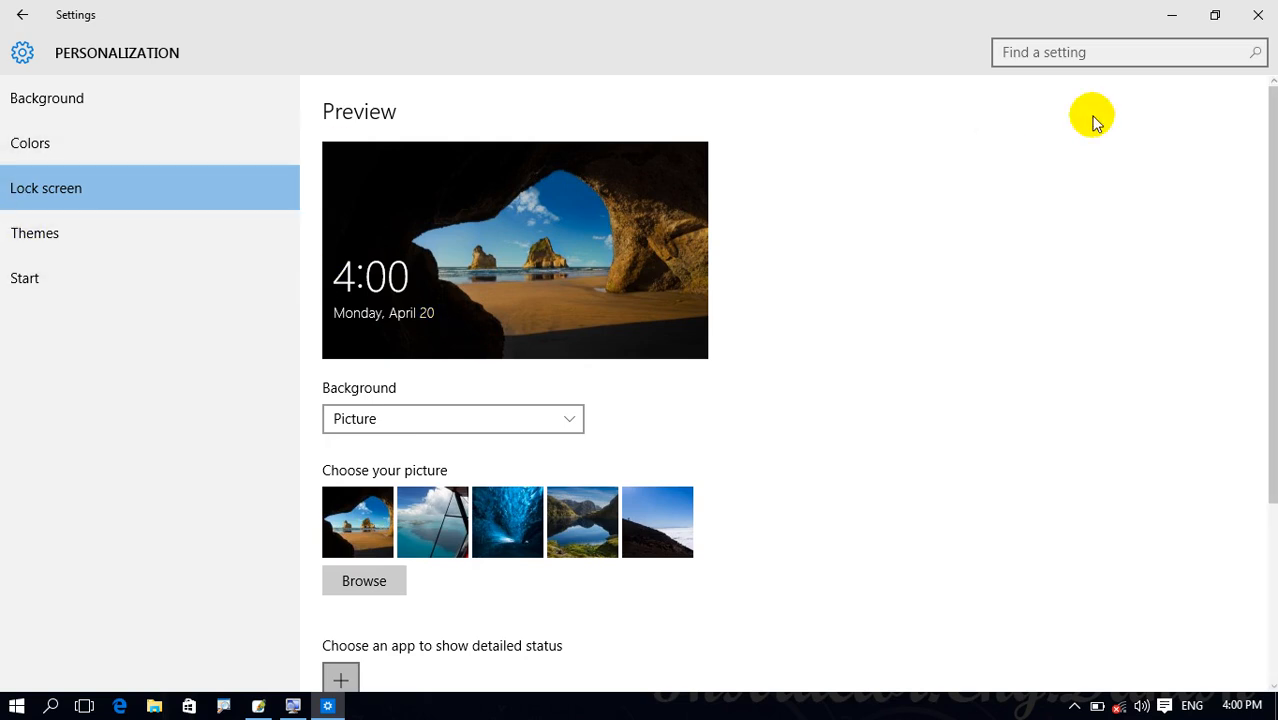
click(1257, 13)
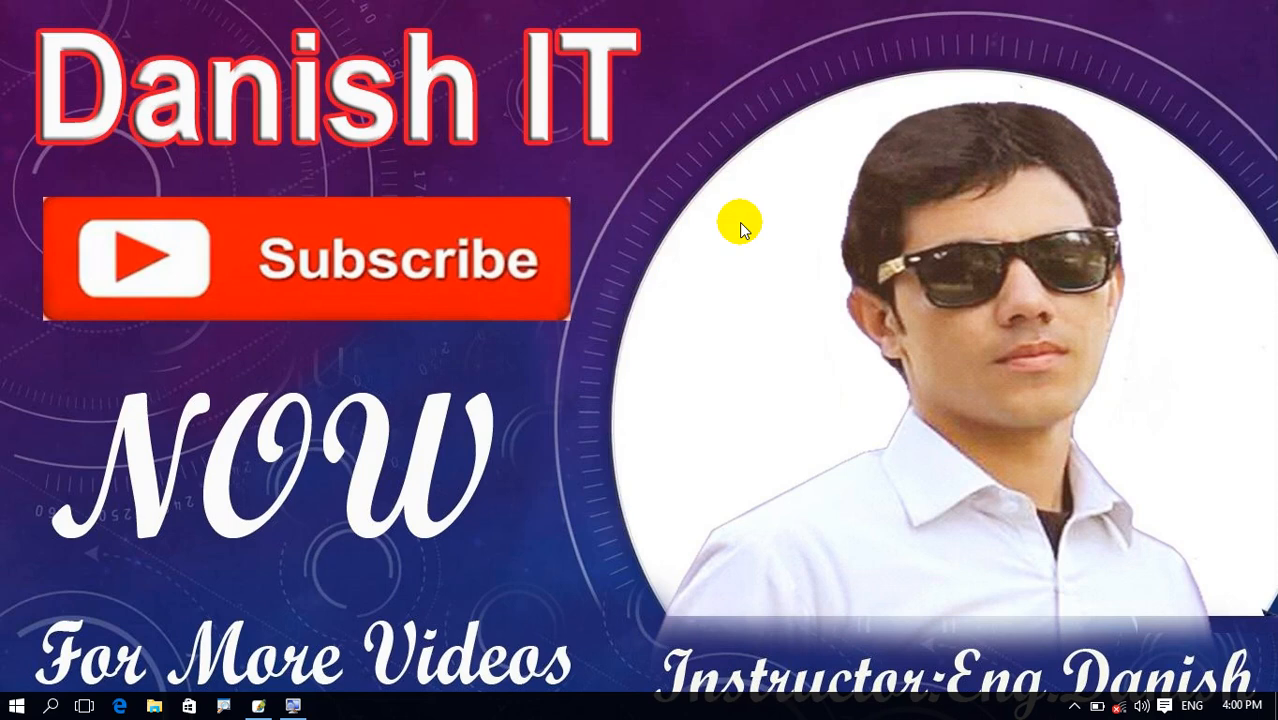
- Run osk to launch the On-Screen Keyboard, and use it to lock the computer and show the lock screen
key(super+r)
text(osk)
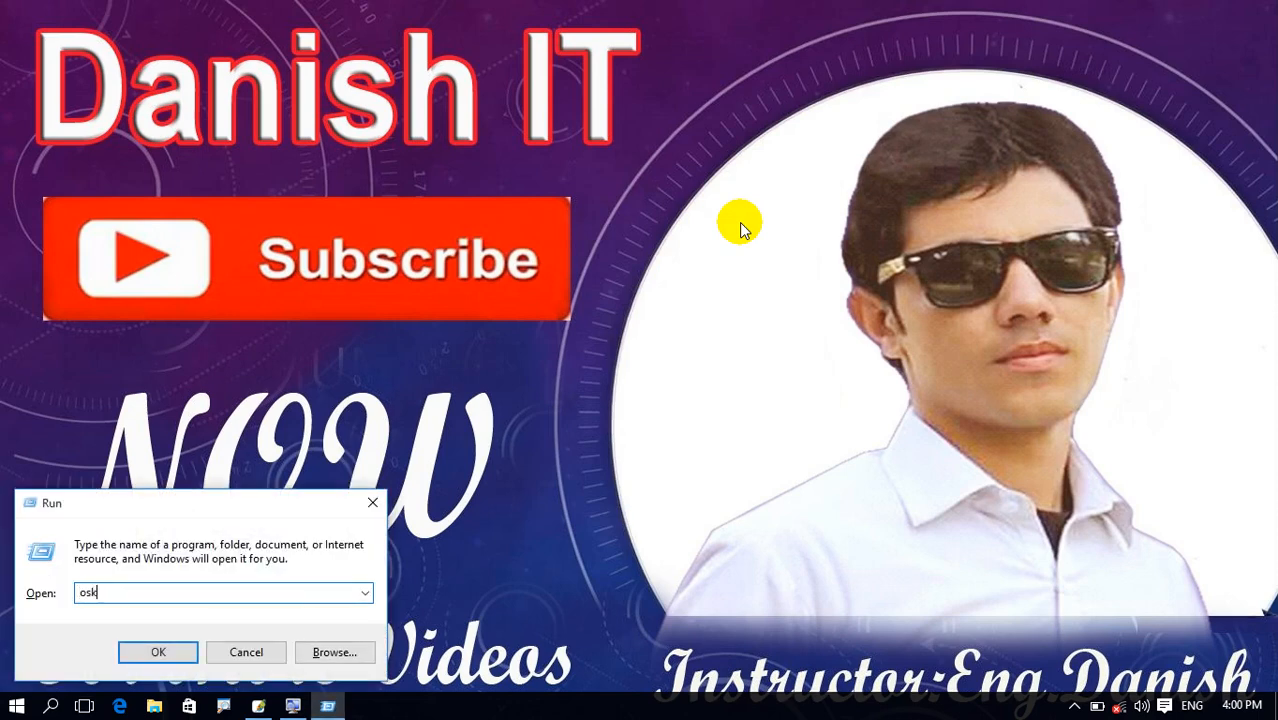
key(Return)
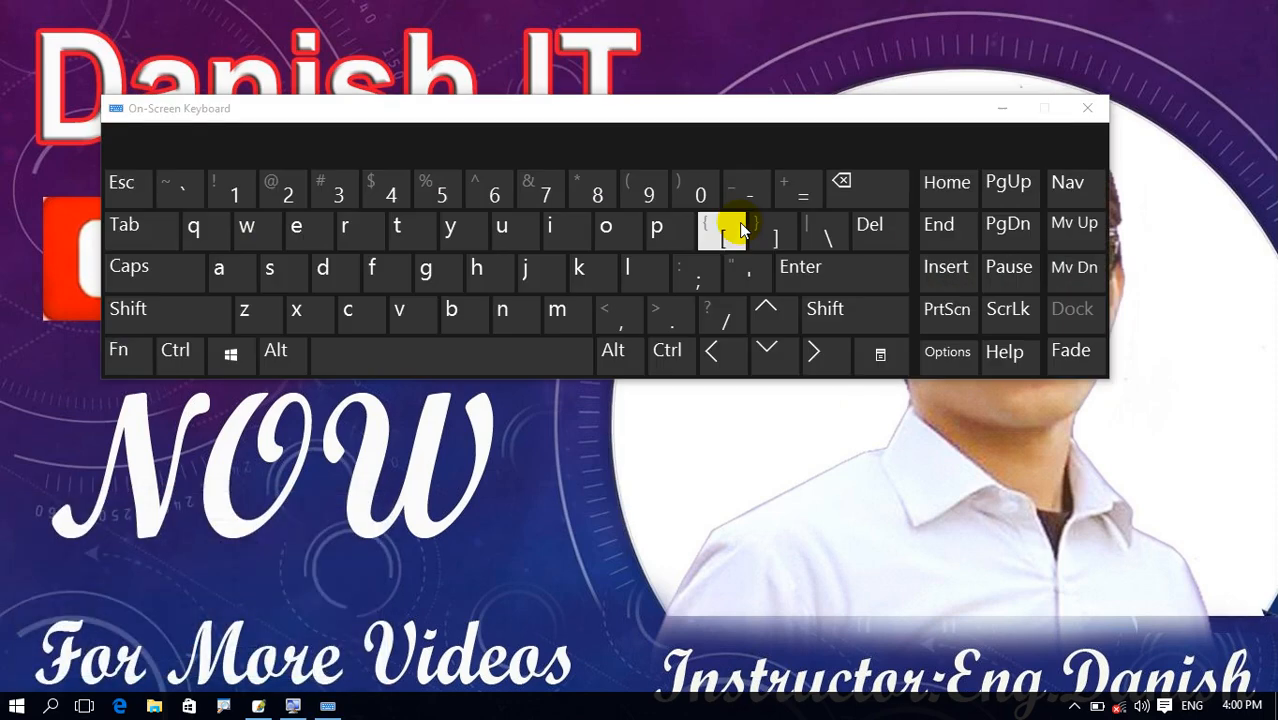
click(231, 368)
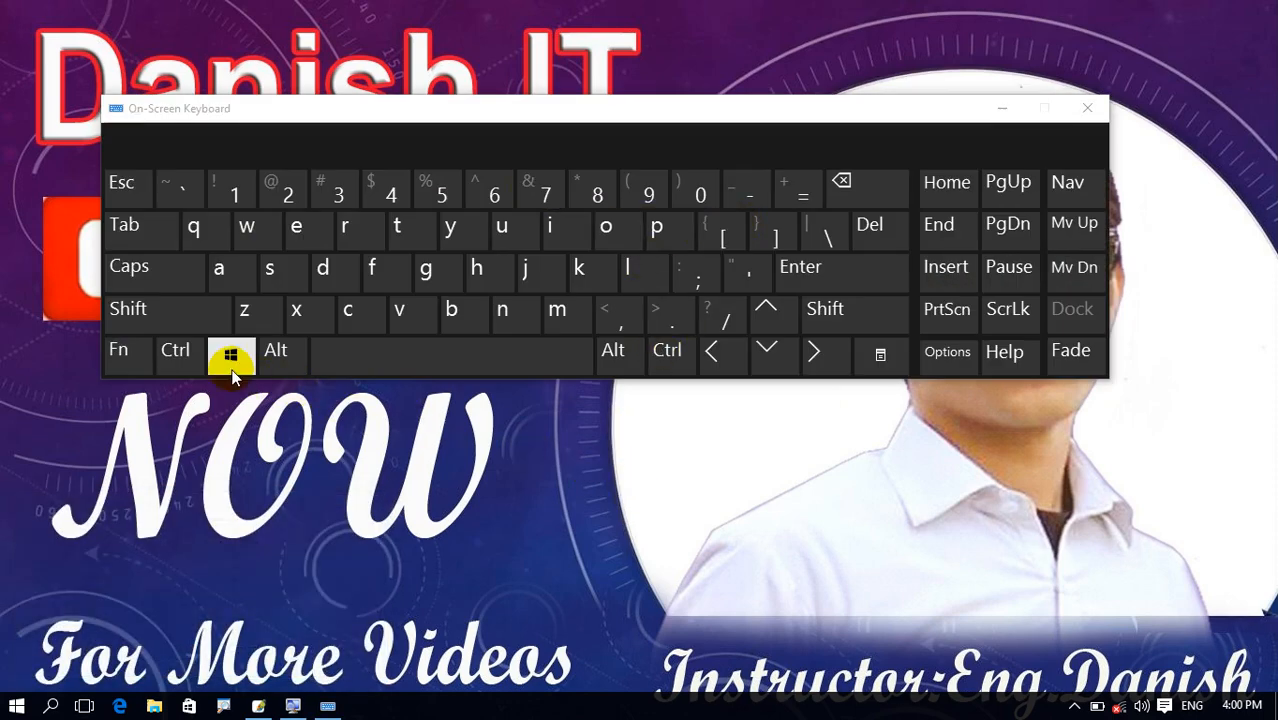
click(640, 270)
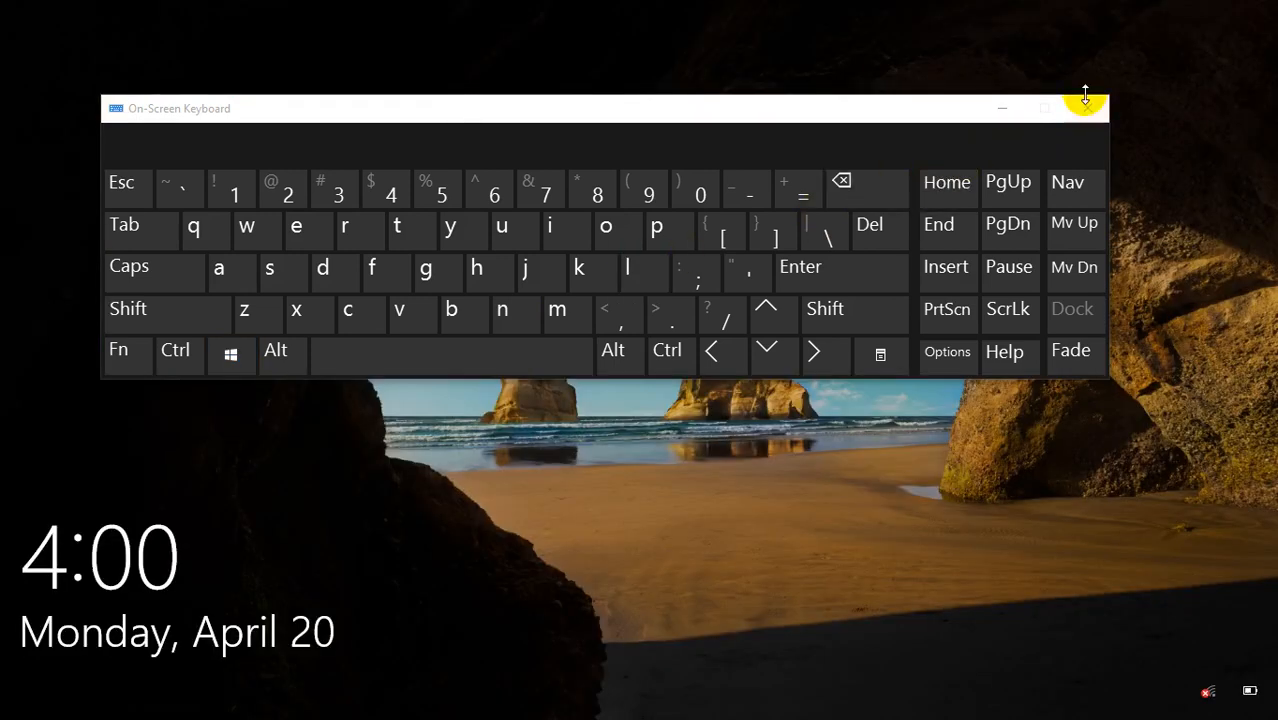
- Dismiss the On-Screen Keyboard and accessibility options on the lock screen, return to the desktop, and close the keyboard there
click(1085, 104)
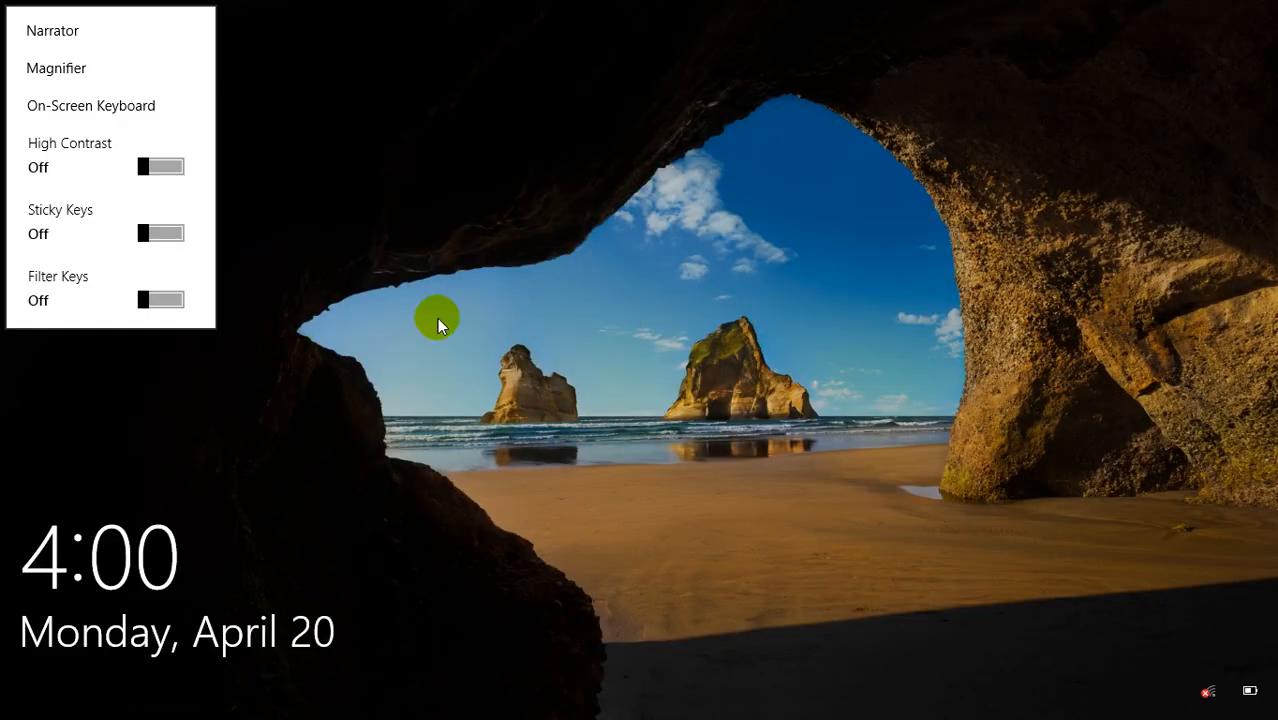
click(354, 342)
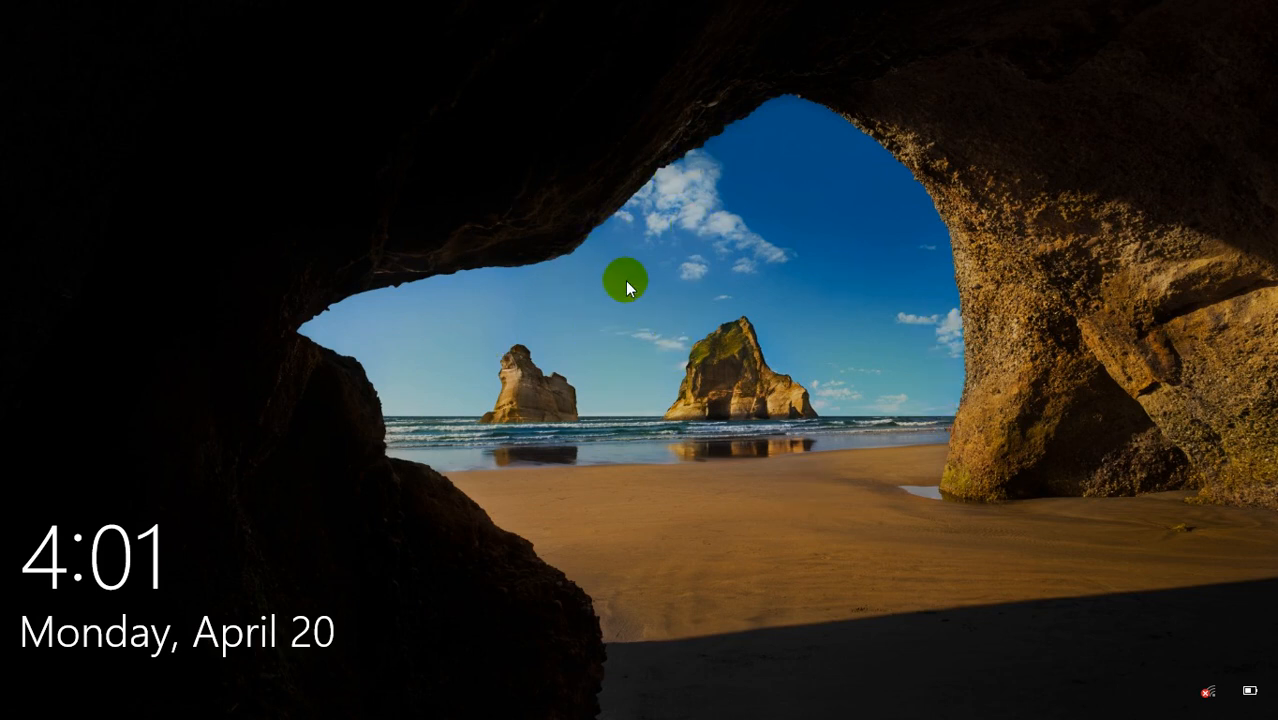
click(673, 301)
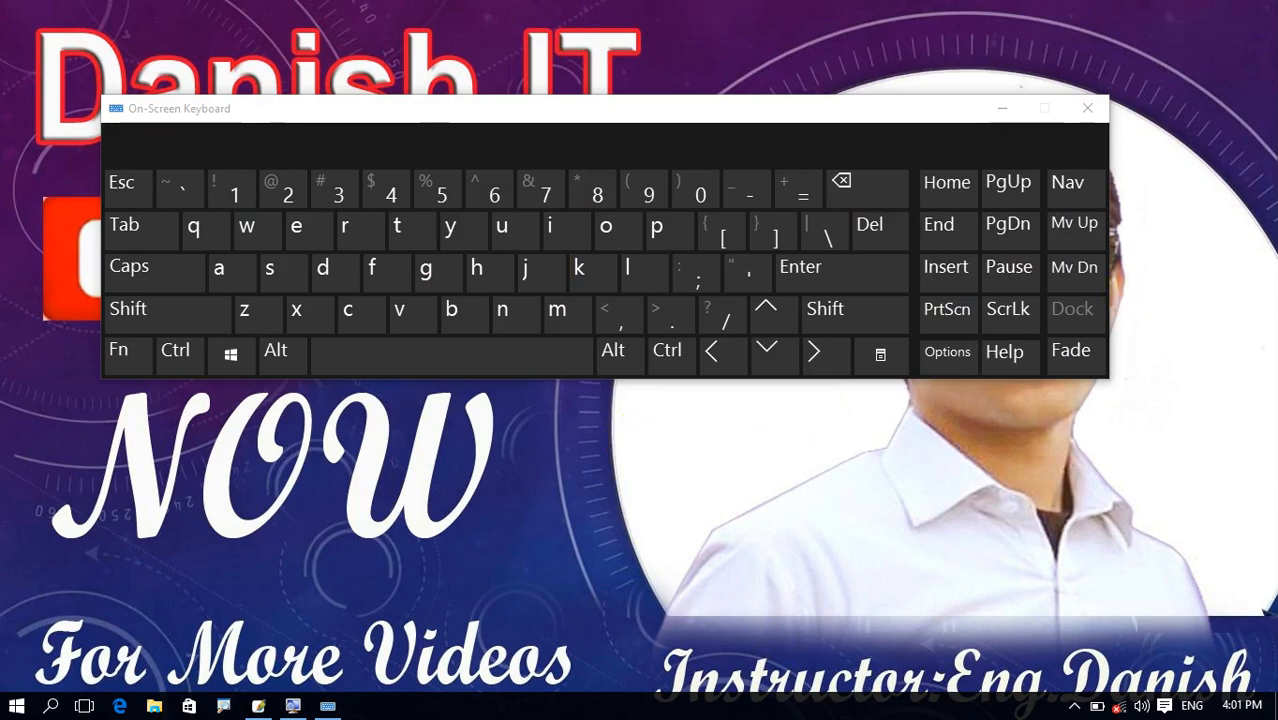
click(1086, 110)
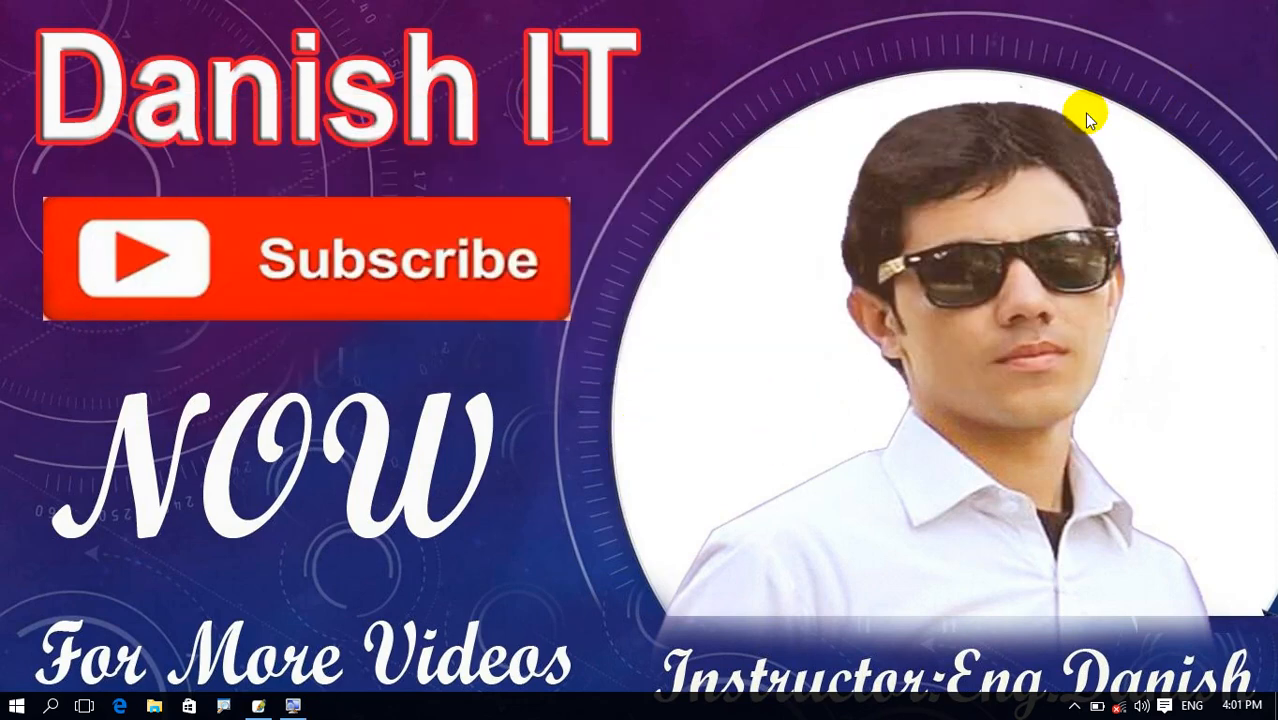
- In the lock screen personalization settings, choose the picture of the mountain slope above the clouds, and close Settings
right_click(729, 320)
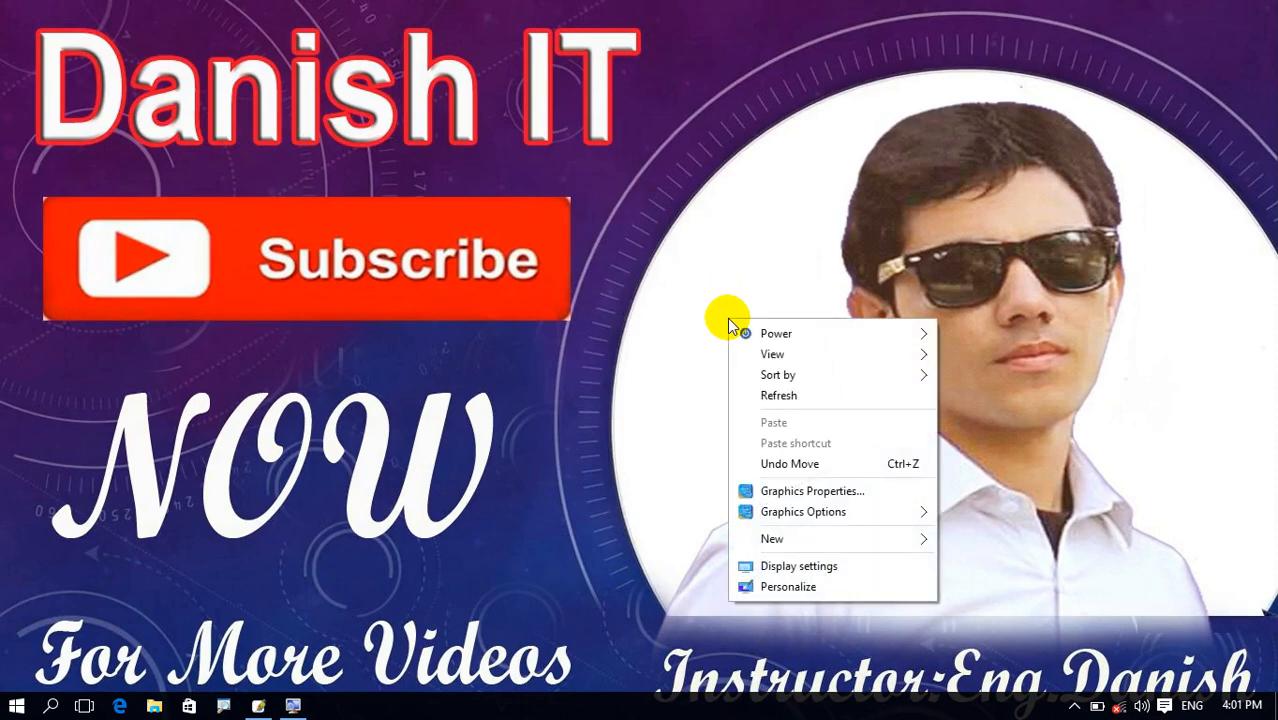
click(838, 587)
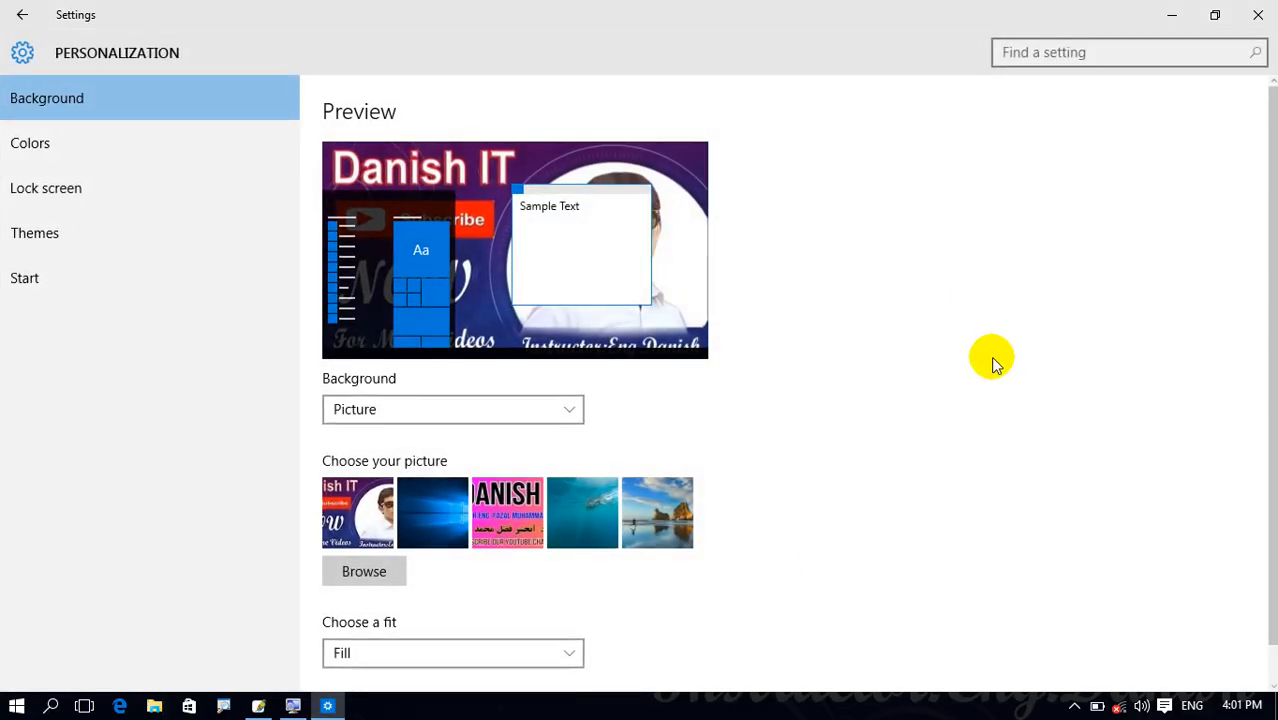
click(118, 192)
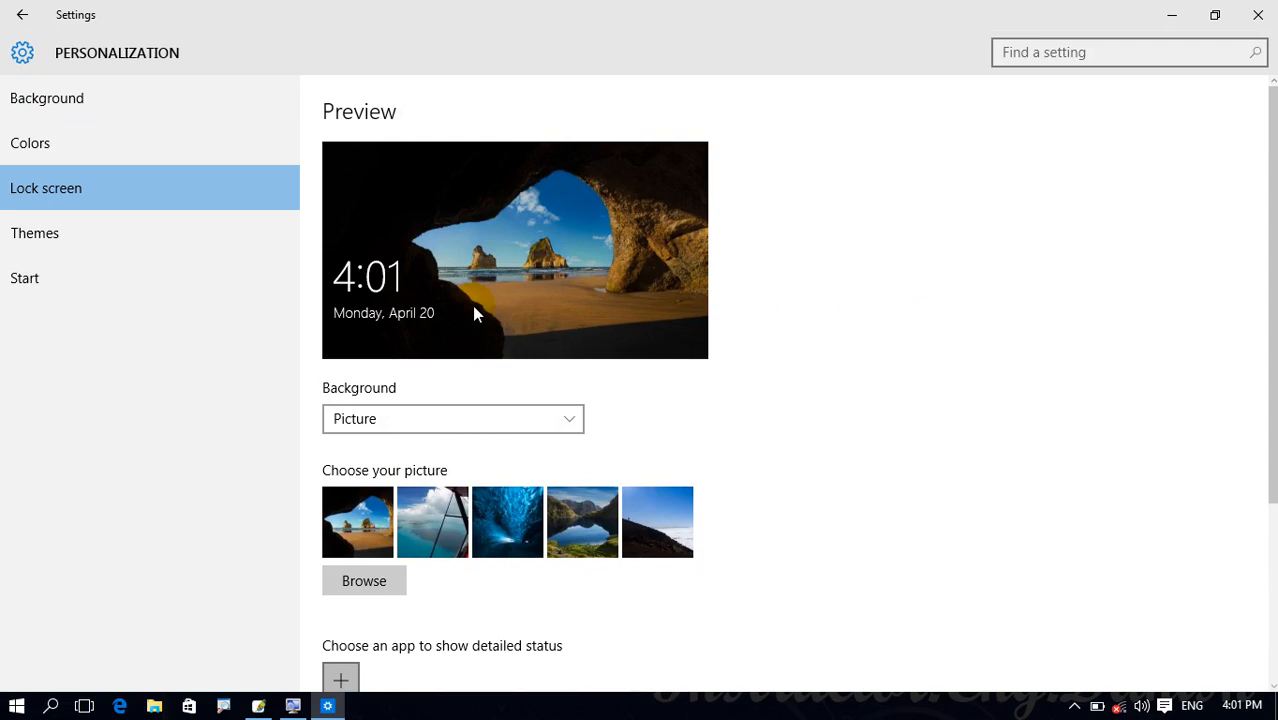
click(684, 526)
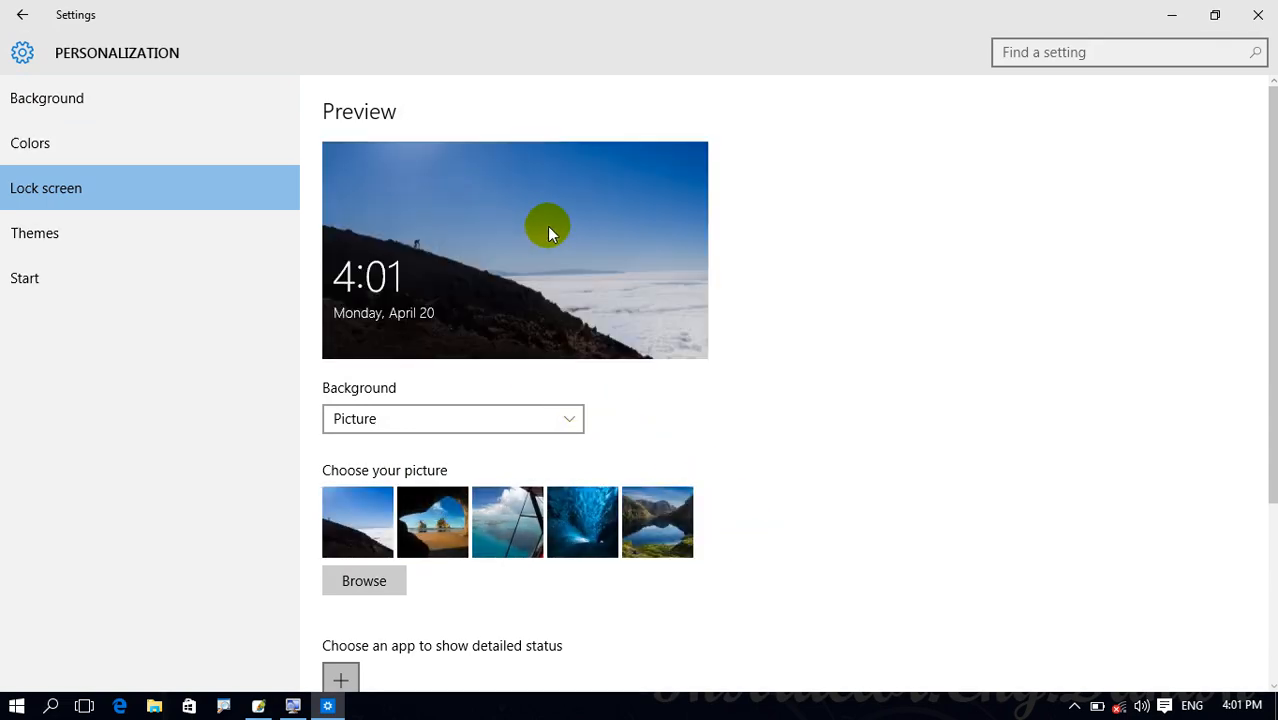
click(1257, 14)
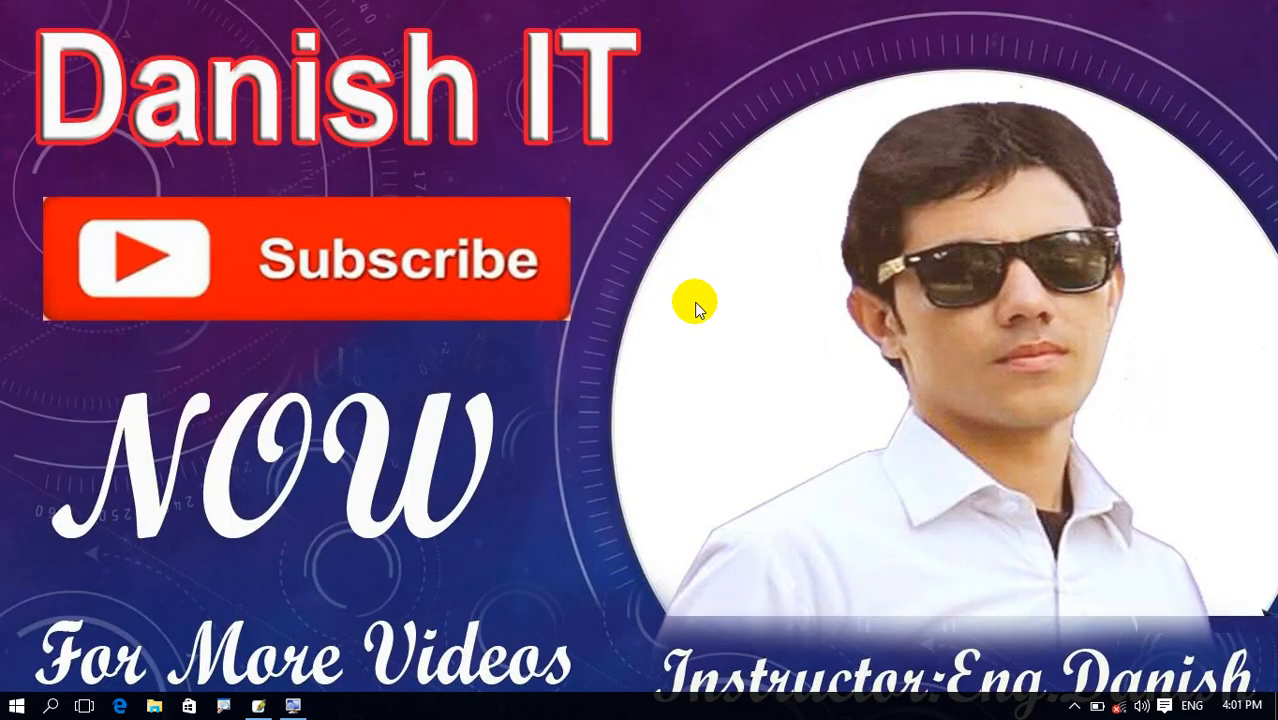
- Lock the computer to check the mountain slope picture on the lock screen, and sign back in
key(super+l)
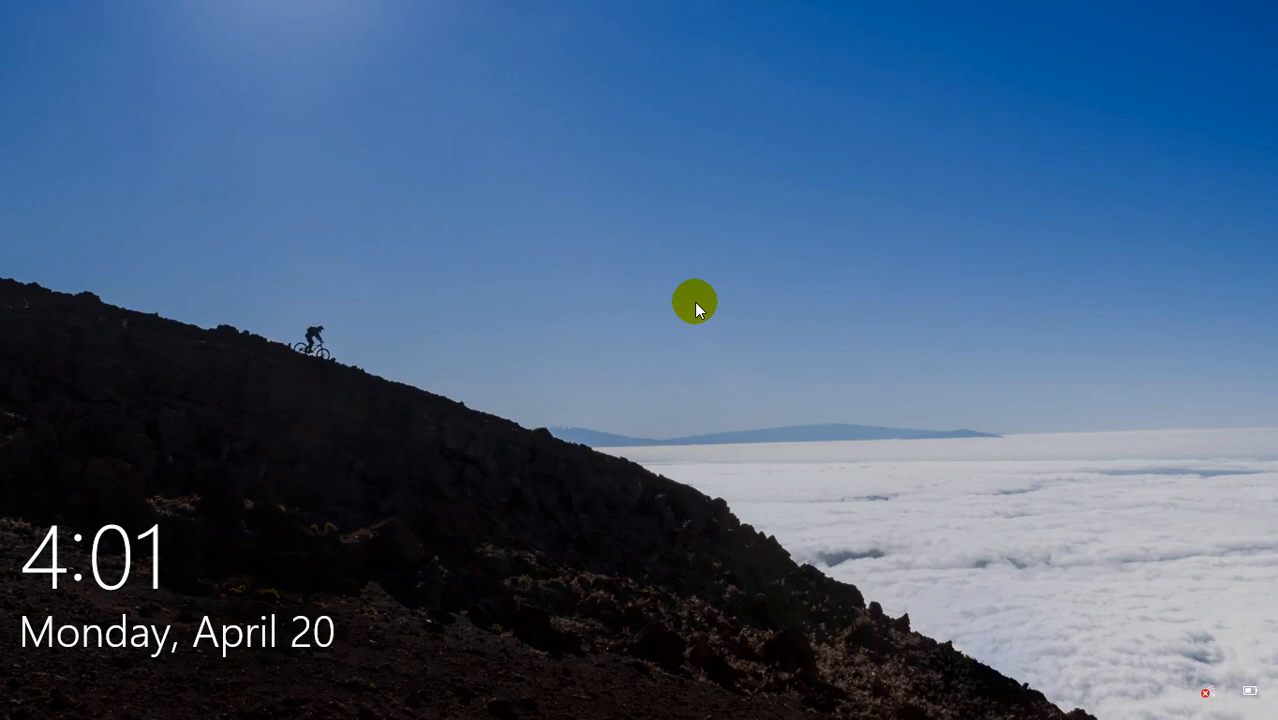
click(696, 306)
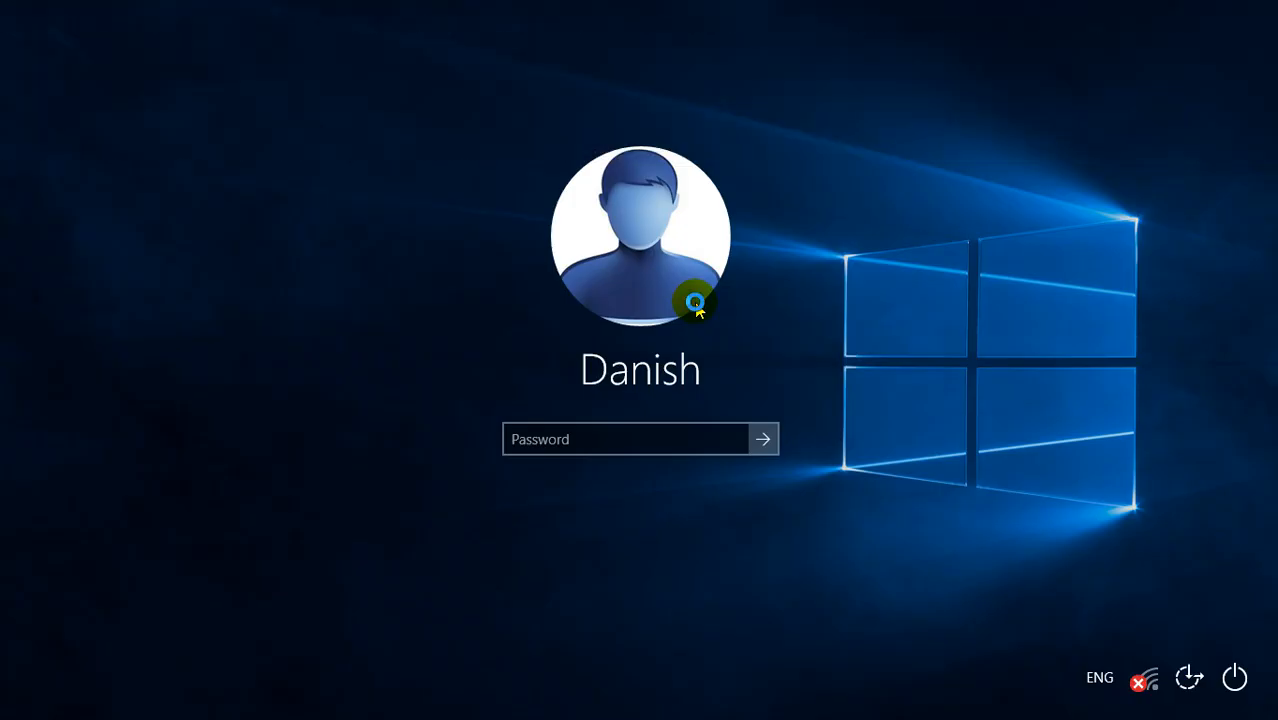
key(Return)
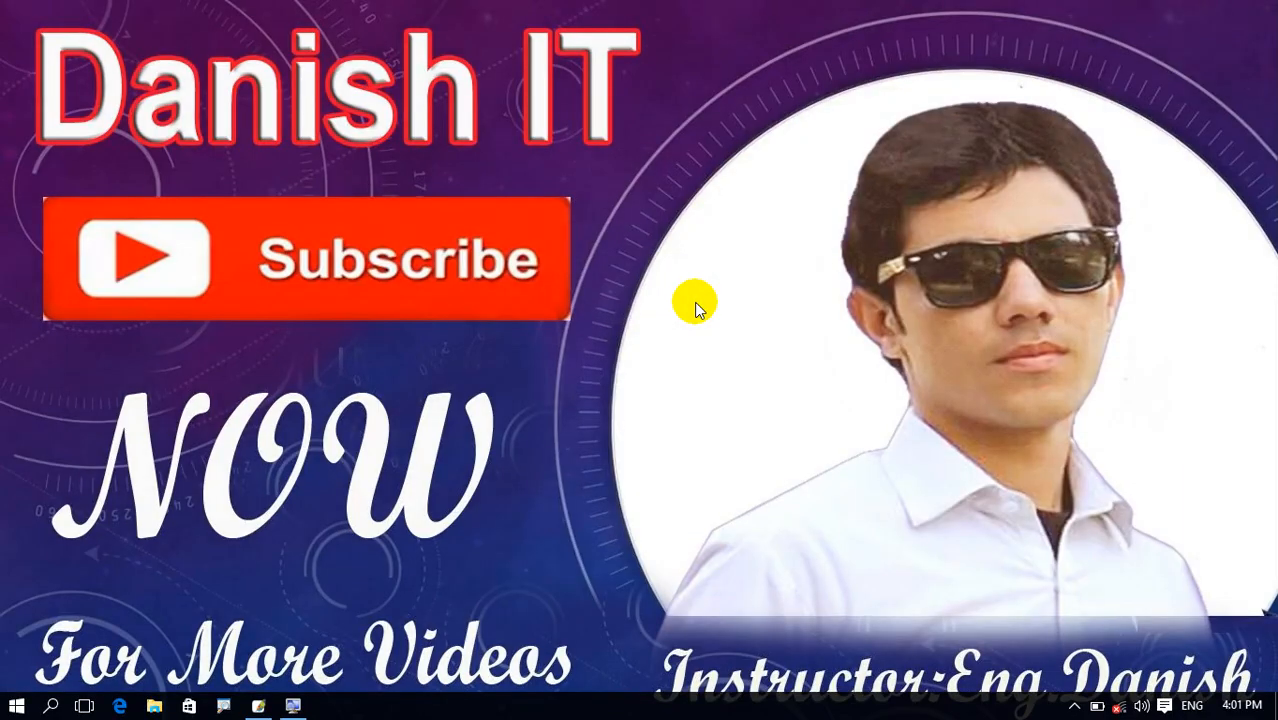
- Reopen the lock screen personalization settings and set the picture back to the beach cave image
right_click(584, 341)
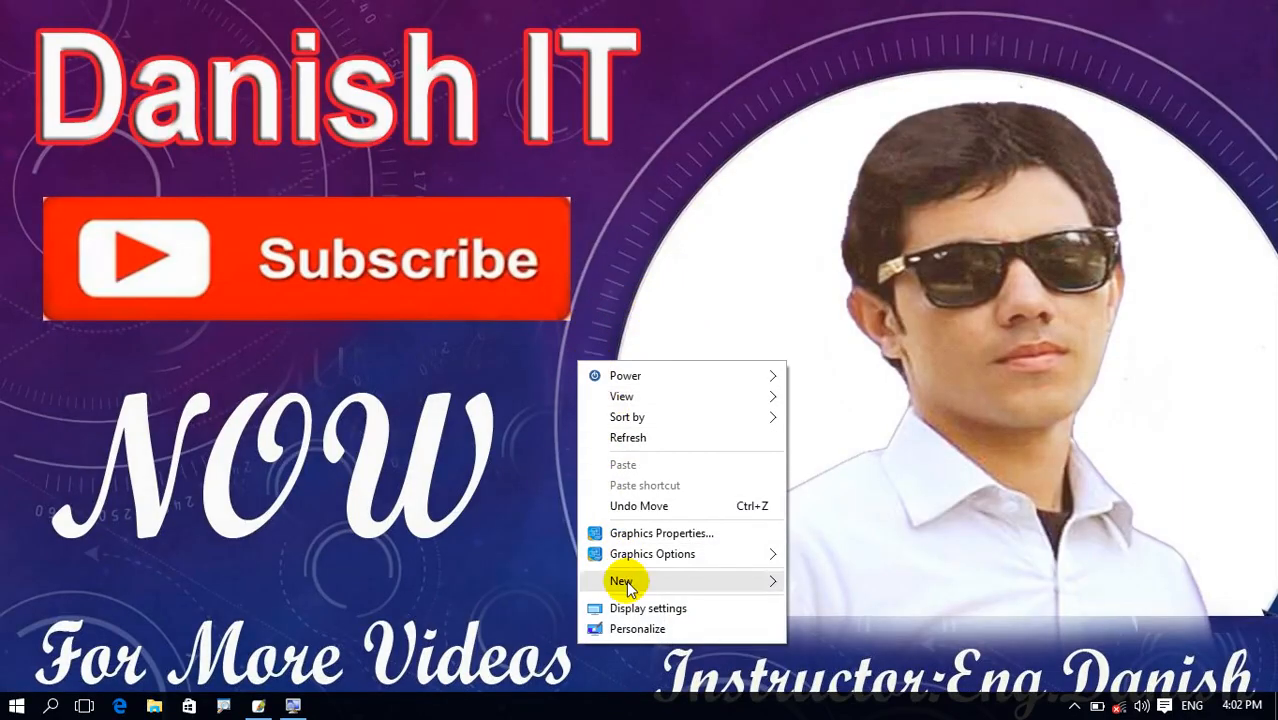
click(596, 627)
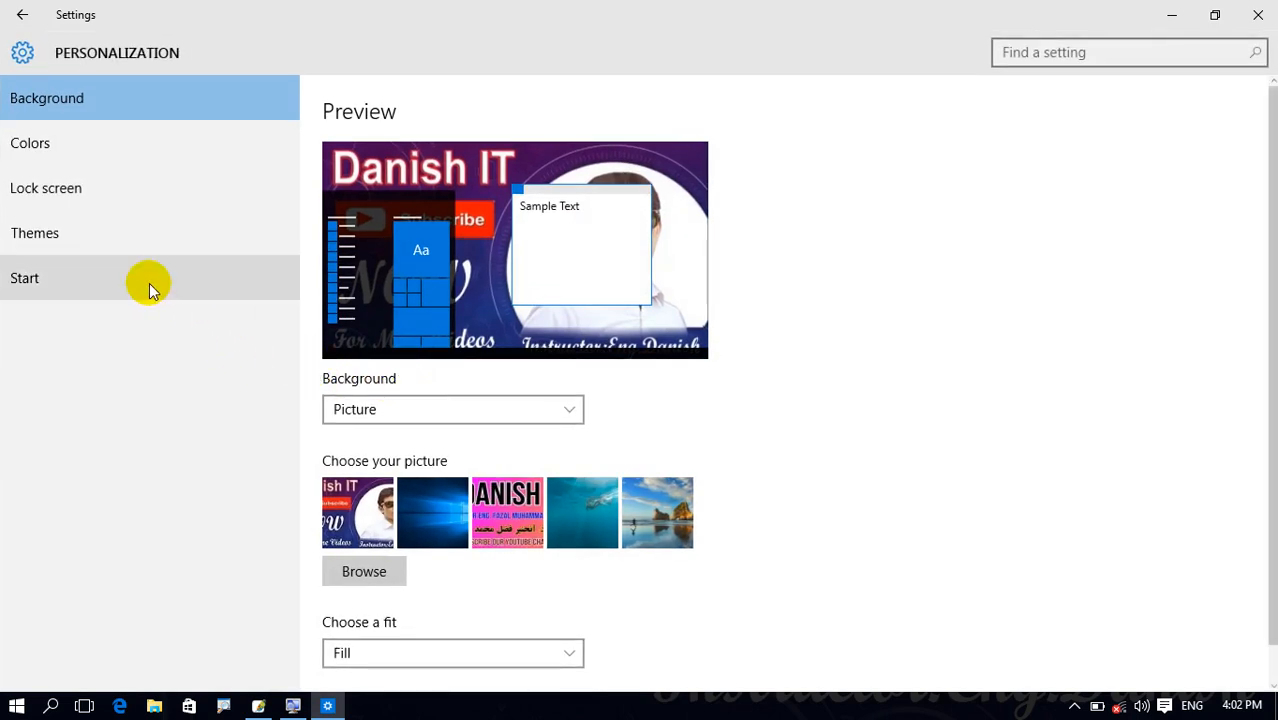
click(70, 200)
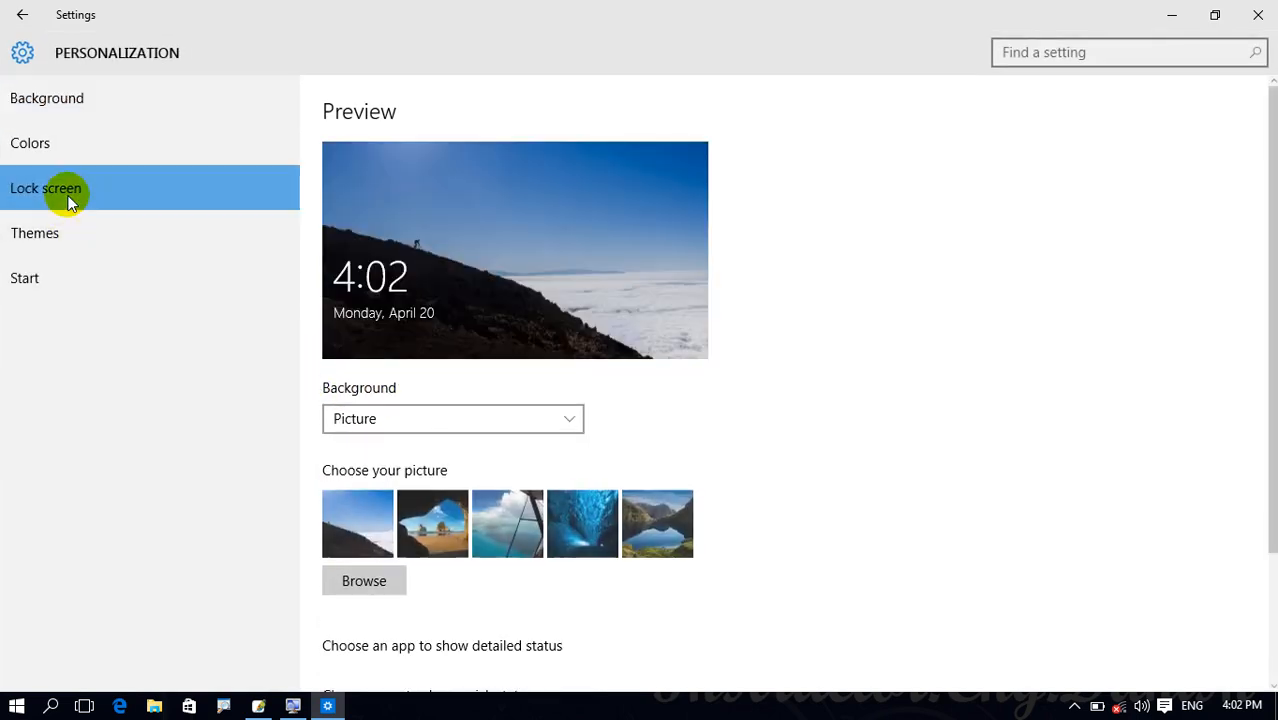
click(436, 528)
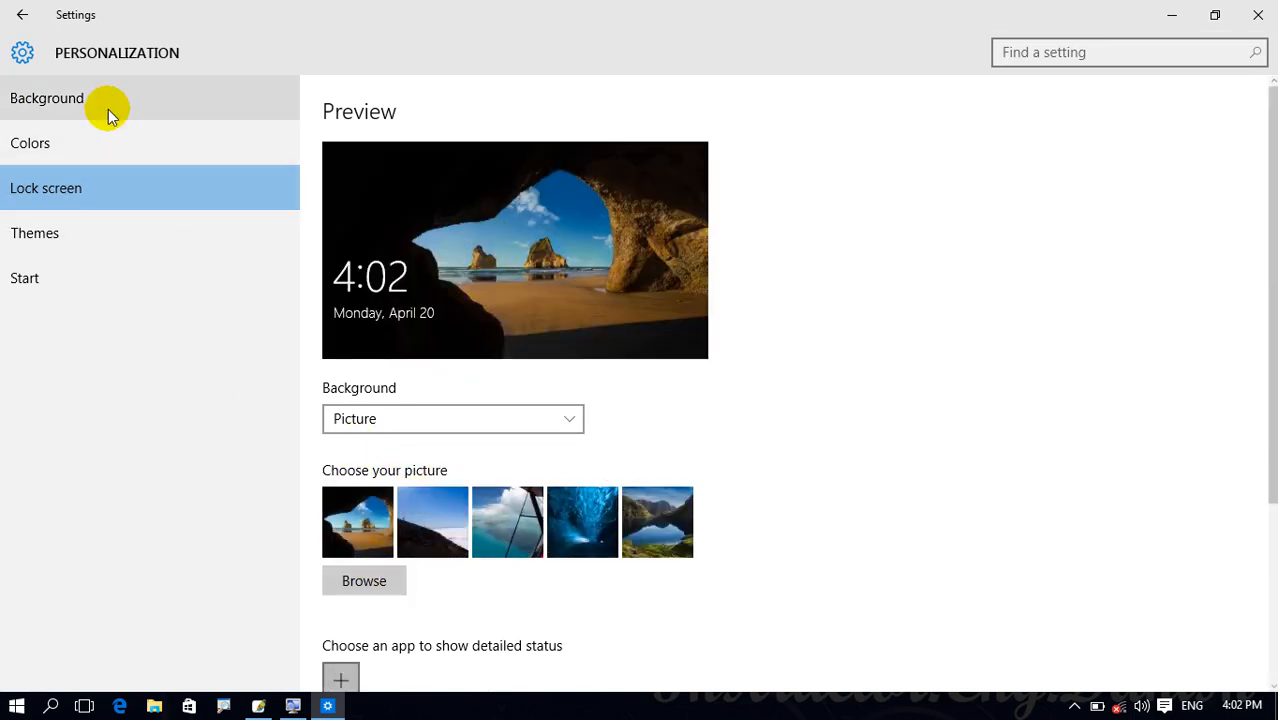
- Set the Danish IT thumbnail image from the Pictures folder as the lock screen picture, and check it by locking the computer
click(360, 584)
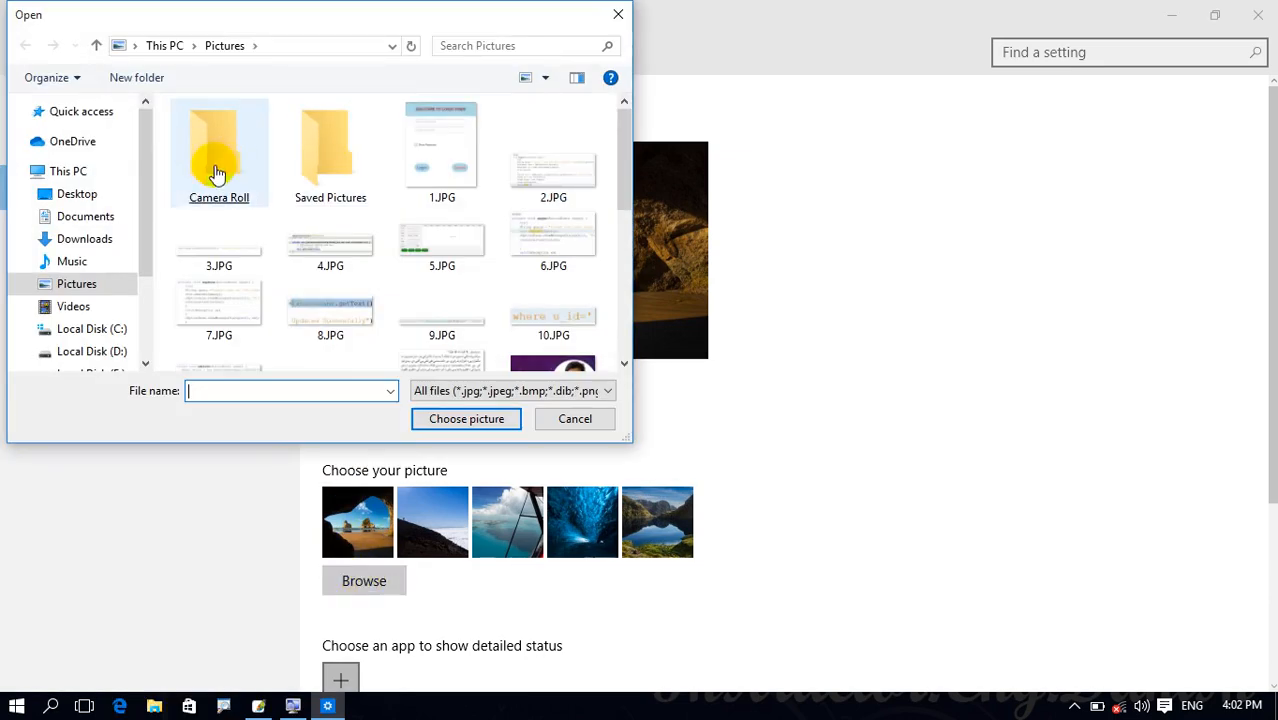
click(88, 284)
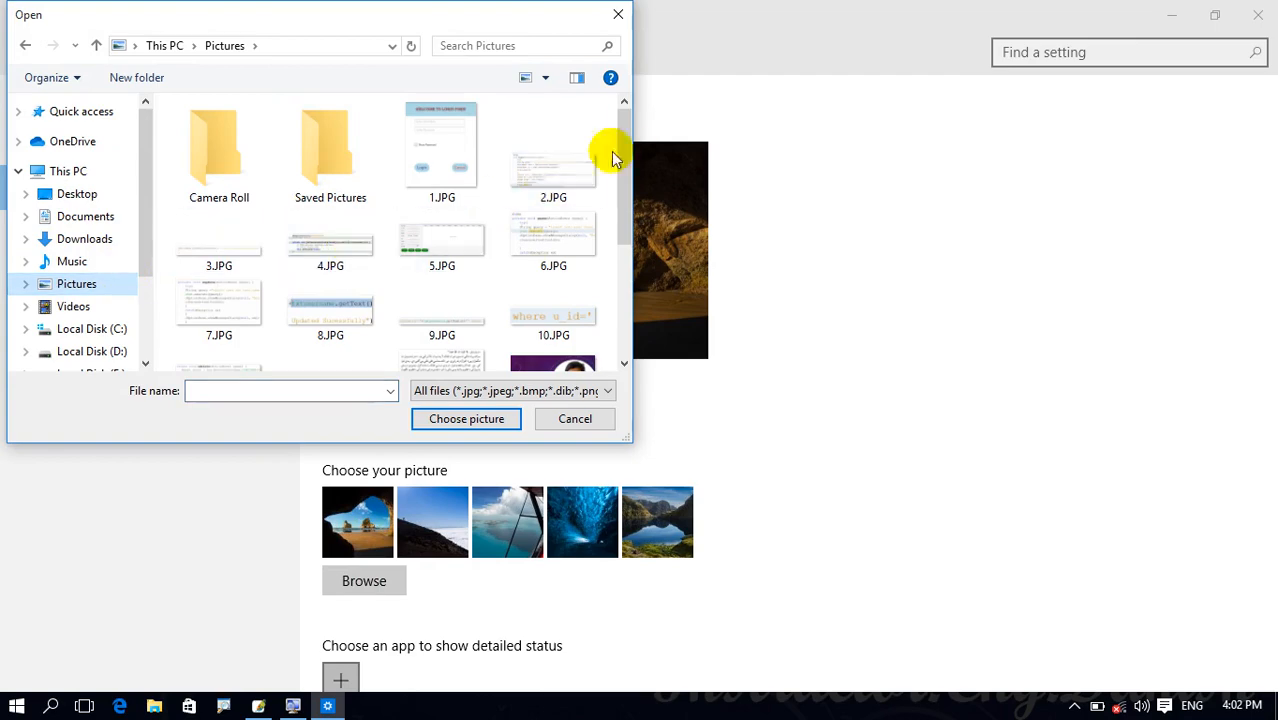
drag(626, 172, 626, 285)
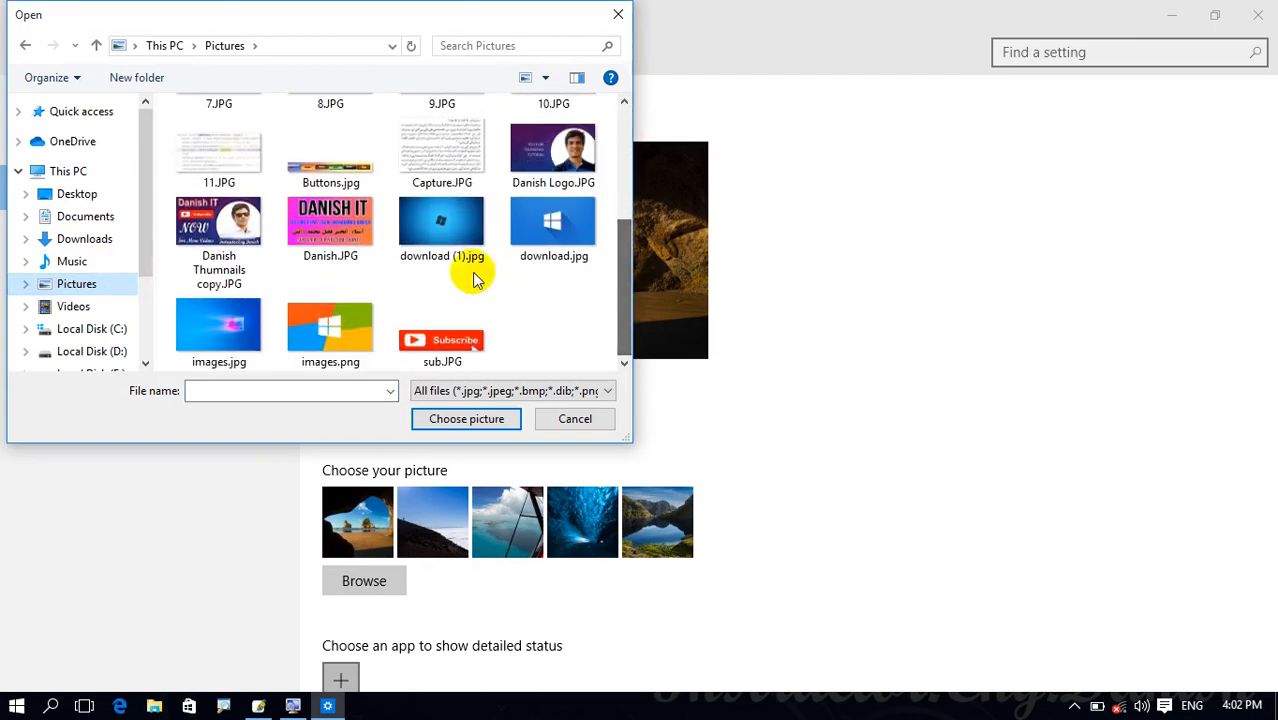
double_click(200, 237)
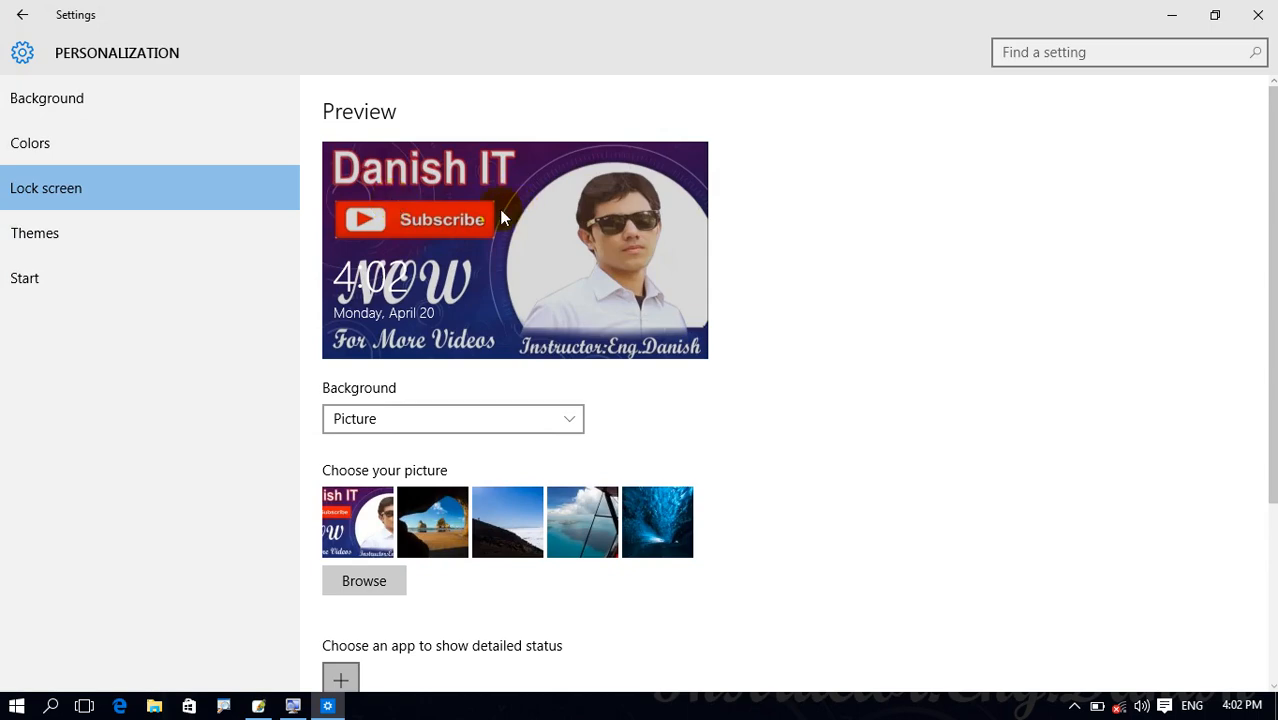
click(1257, 14)
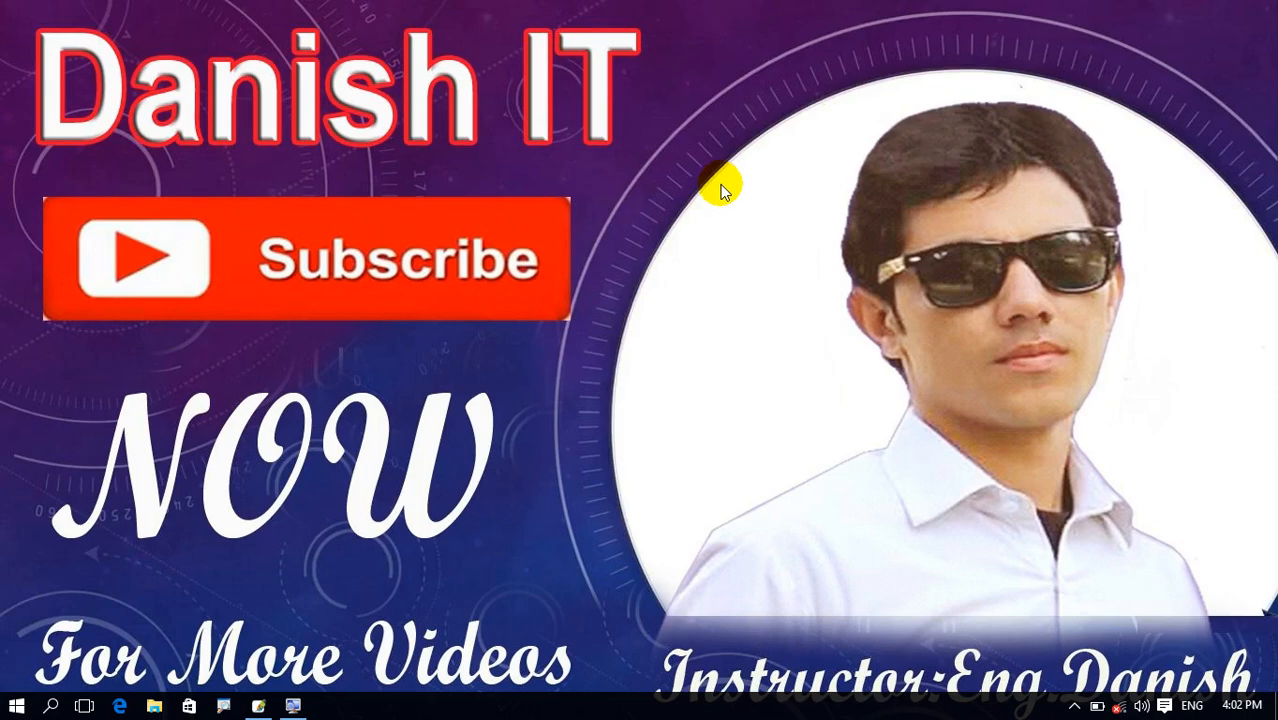
key(super+l)
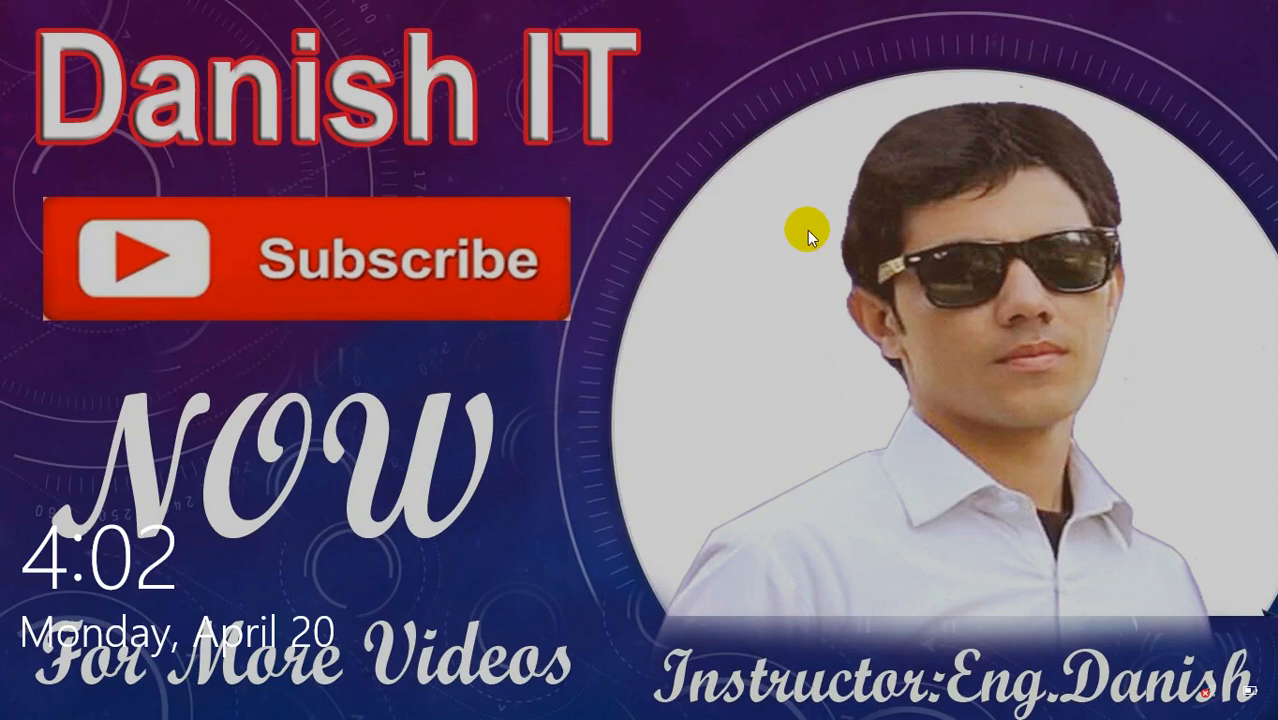
click(617, 218)
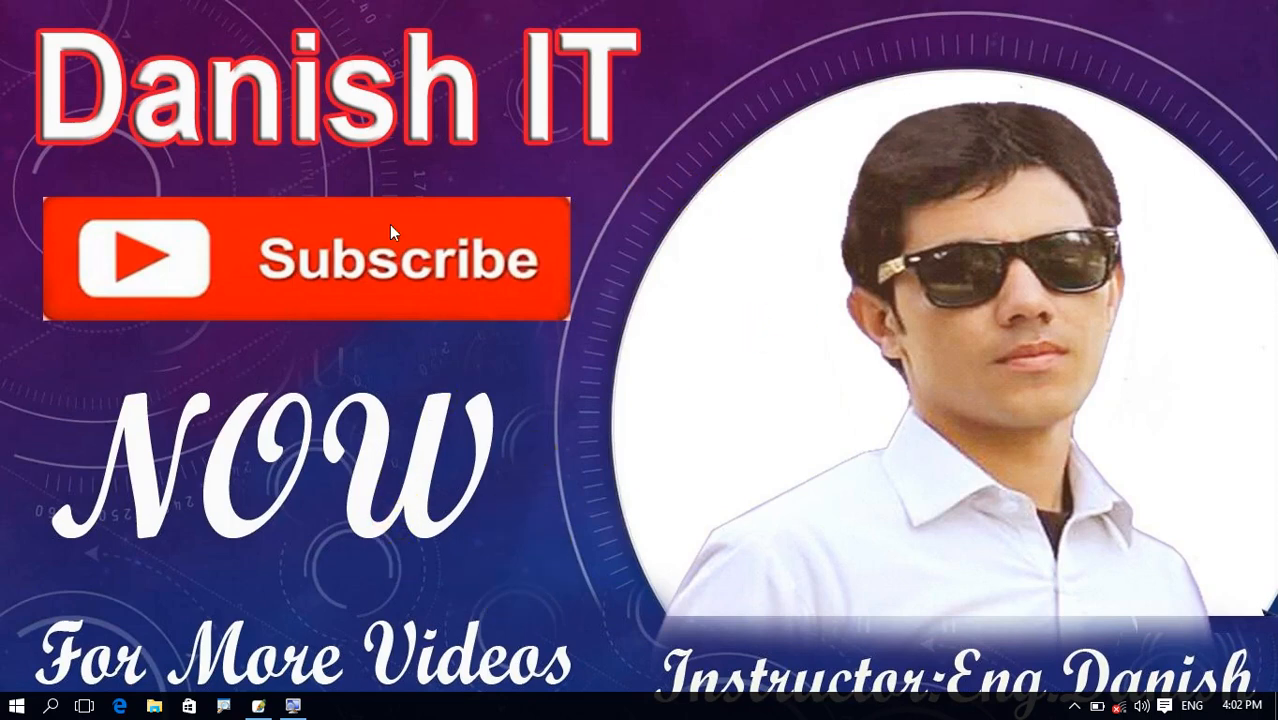
- Return to the lock screen personalization settings and choose the beach cave image as the picture again
right_click(722, 330)
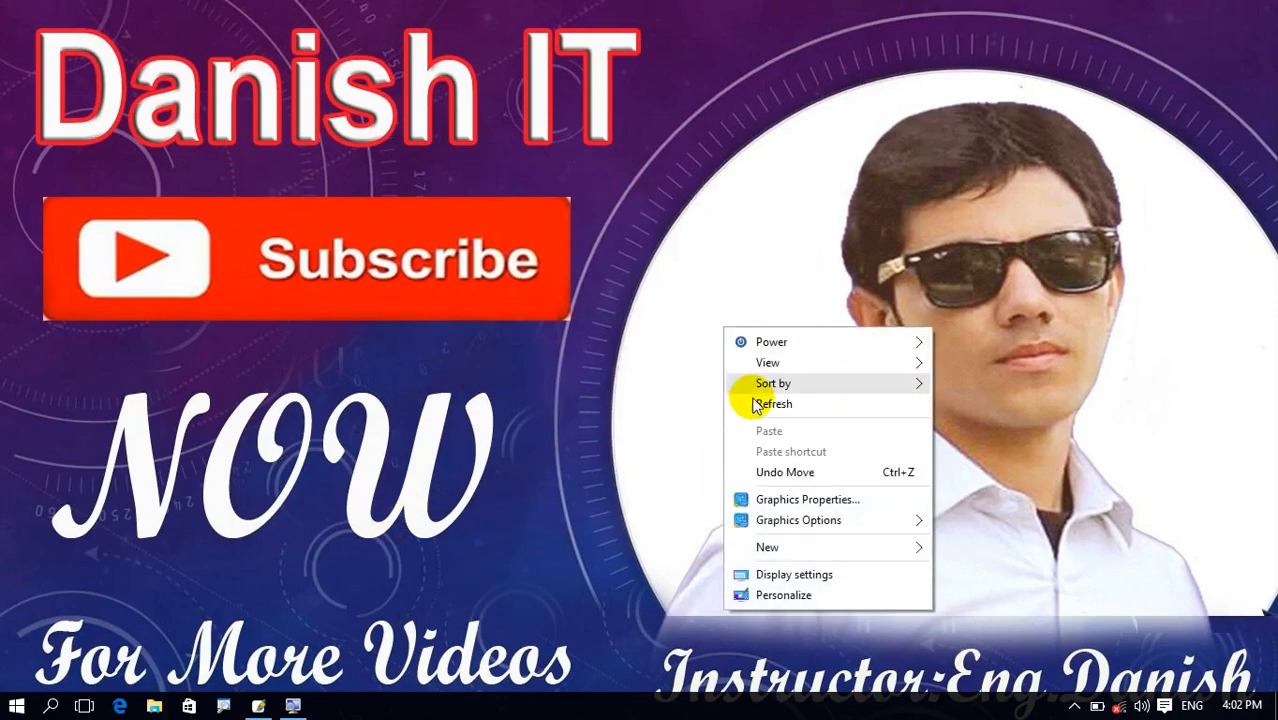
click(774, 597)
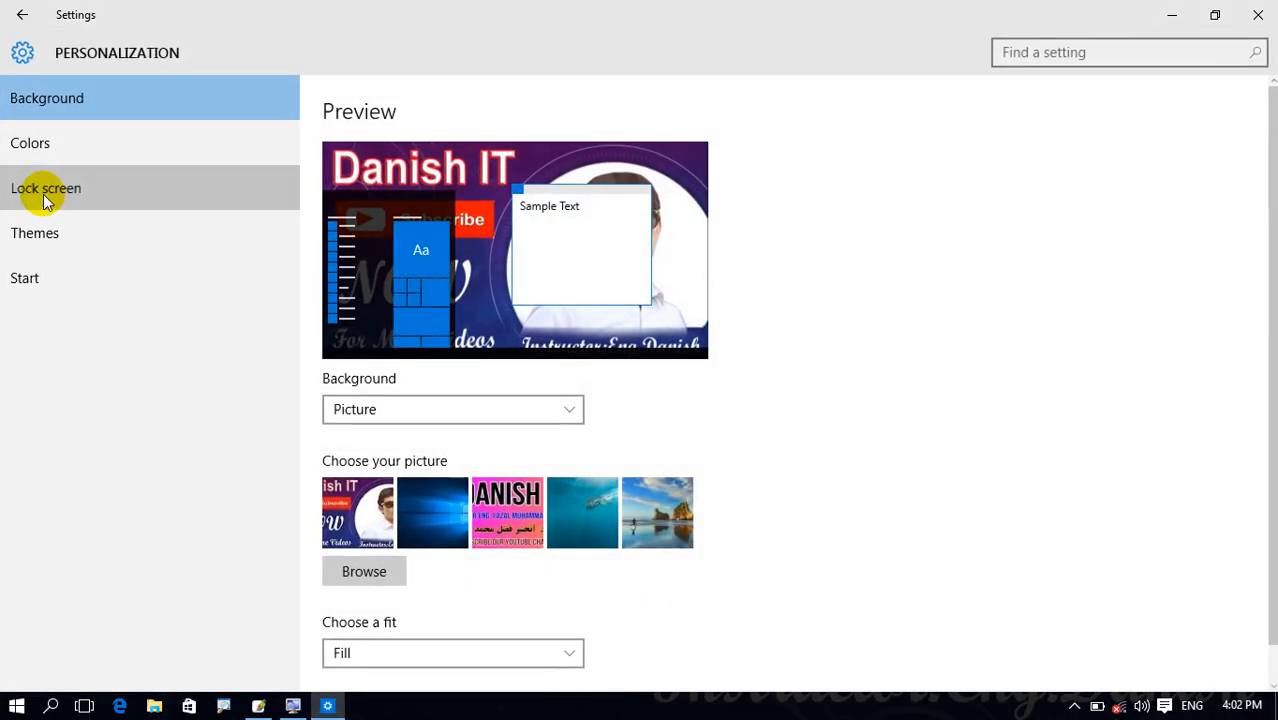
click(45, 196)
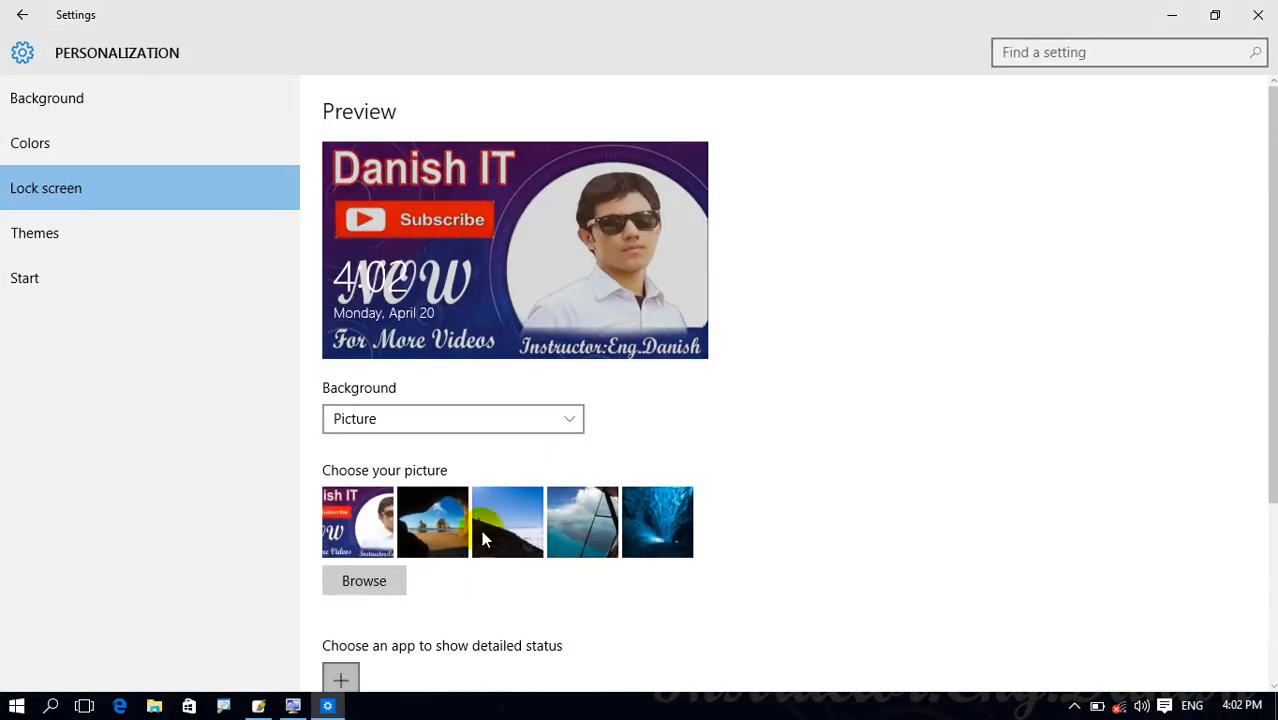
click(427, 518)
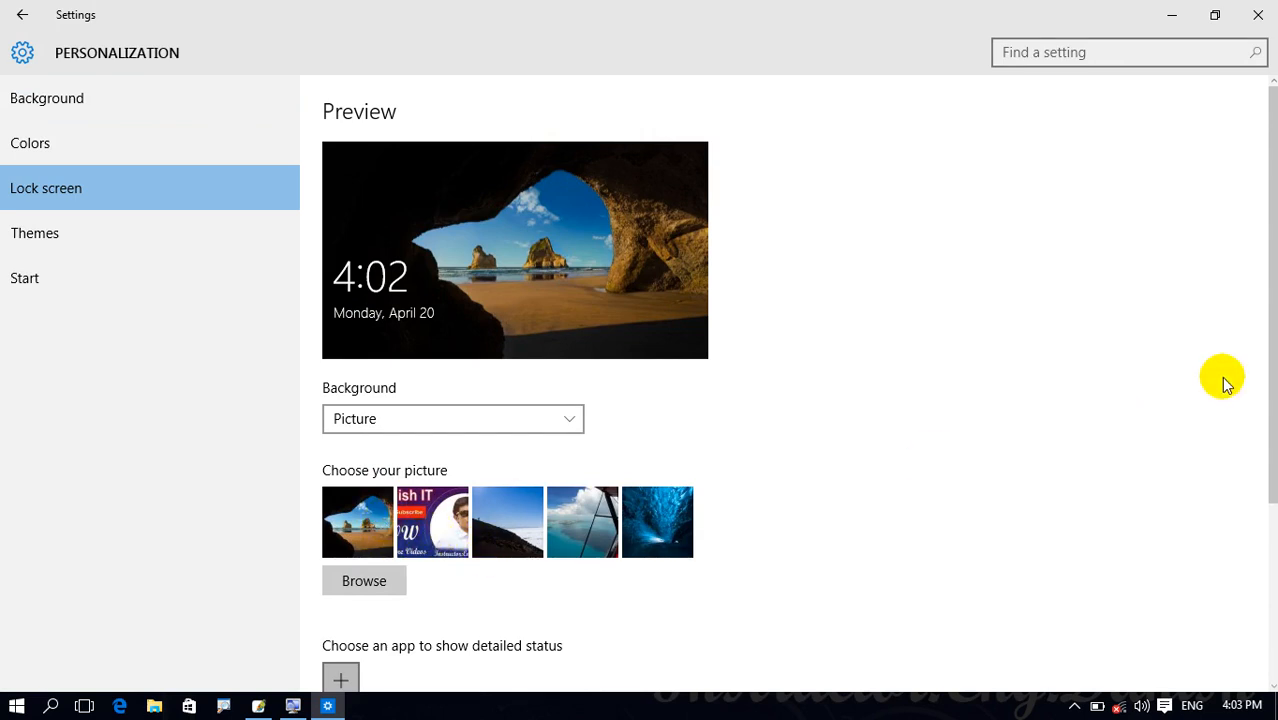
drag(1275, 328, 1266, 273)
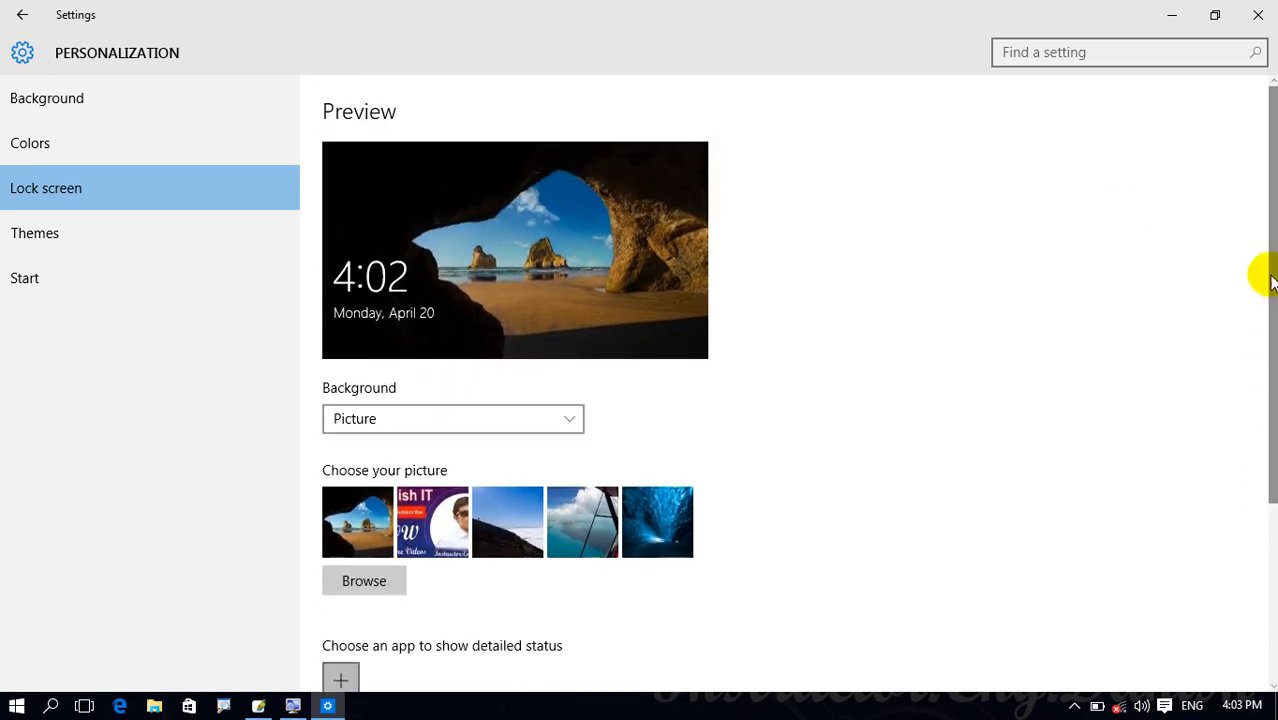
- Open the Themes personalization page, annotate it with the circled text "control panel", underline the desktop icon settings link, and clear the annotations
click(128, 245)
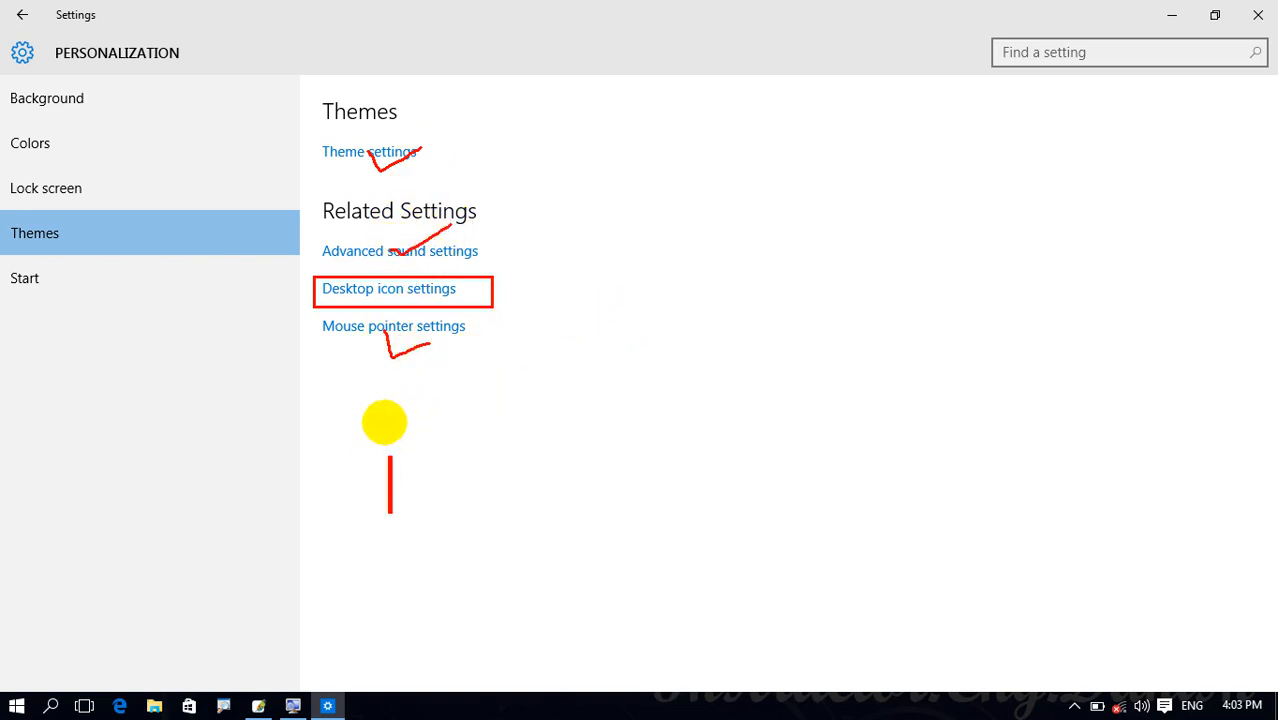
text(conr)
key(BackSpace)
text(t)
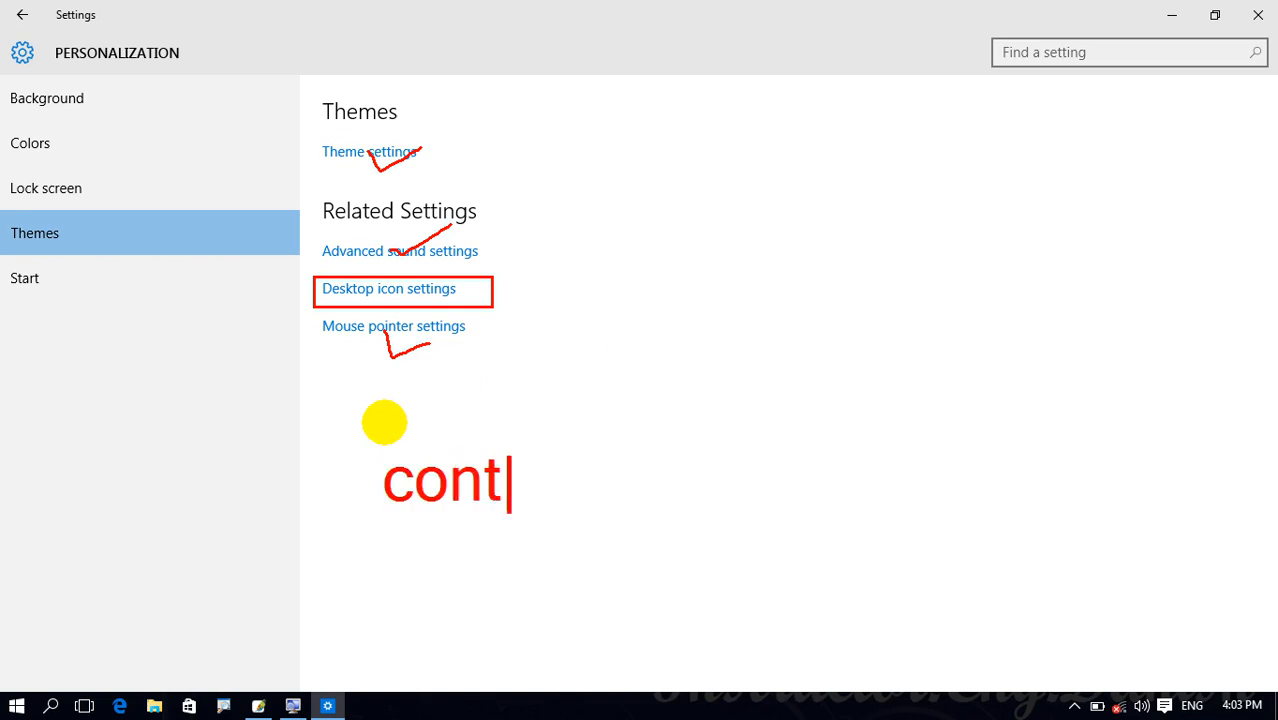
text(rol panle)
key(BackSpace)
key(BackSpace)
key(BackSpace)
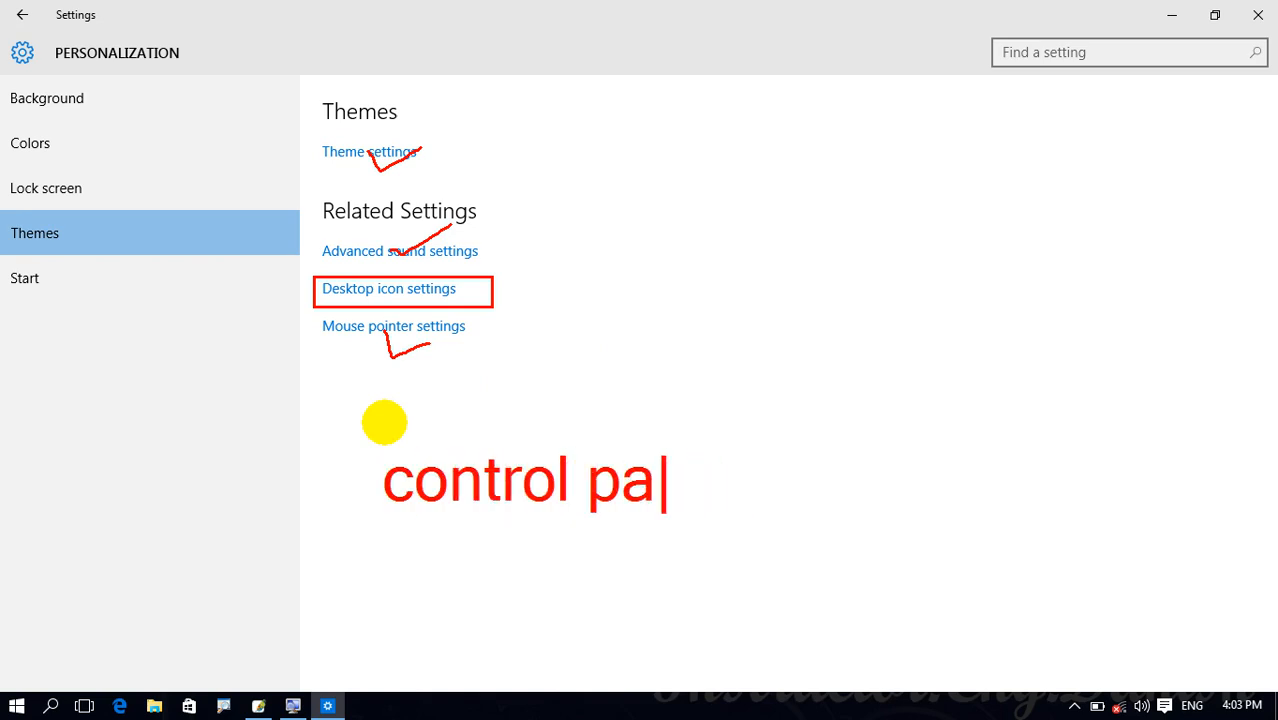
text(nel)
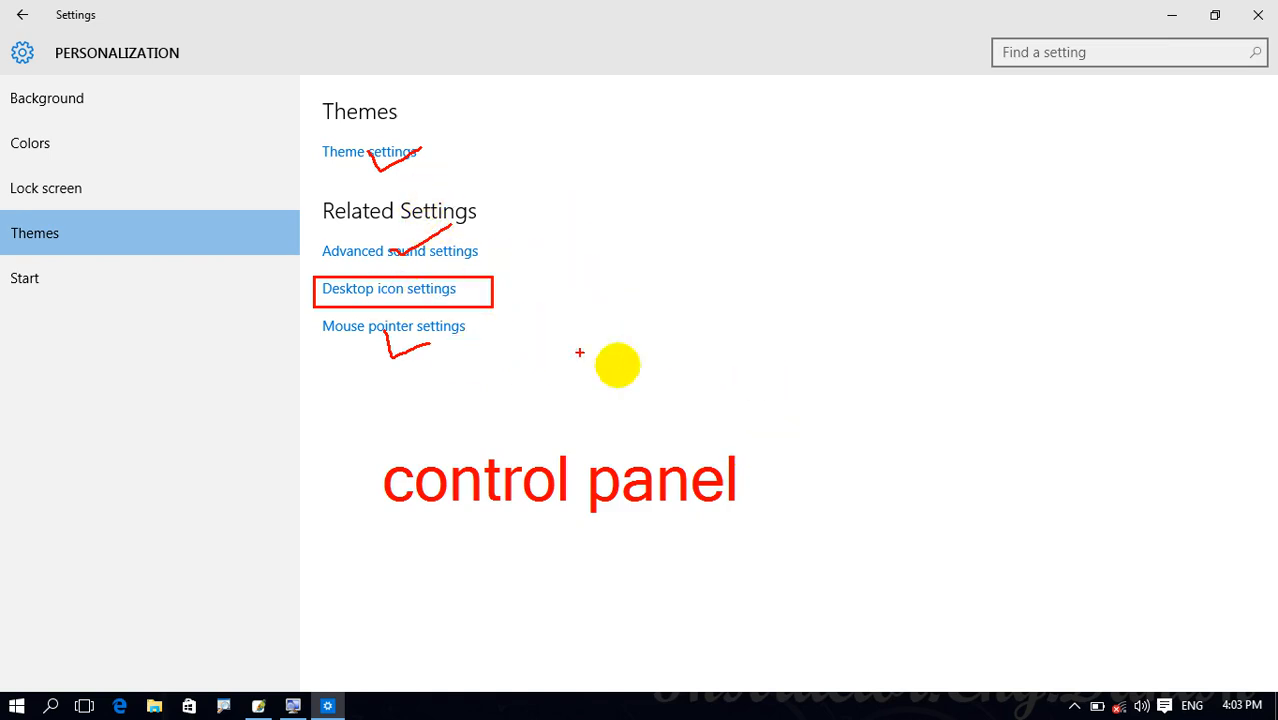
mouse_move(390, 520)
mouse_down()
mouse_move(630, 539)
mouse_move(448, 436)
mouse_move(397, 518)
mouse_up()
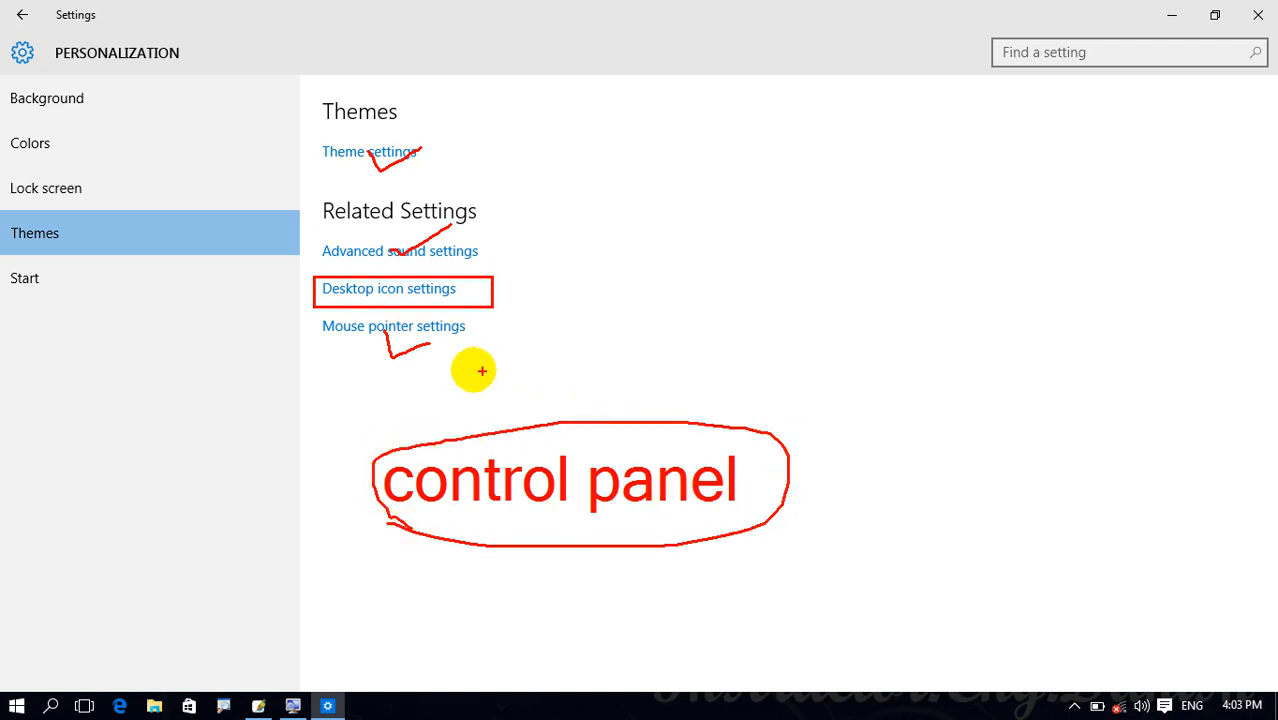
drag(310, 300, 426, 300)
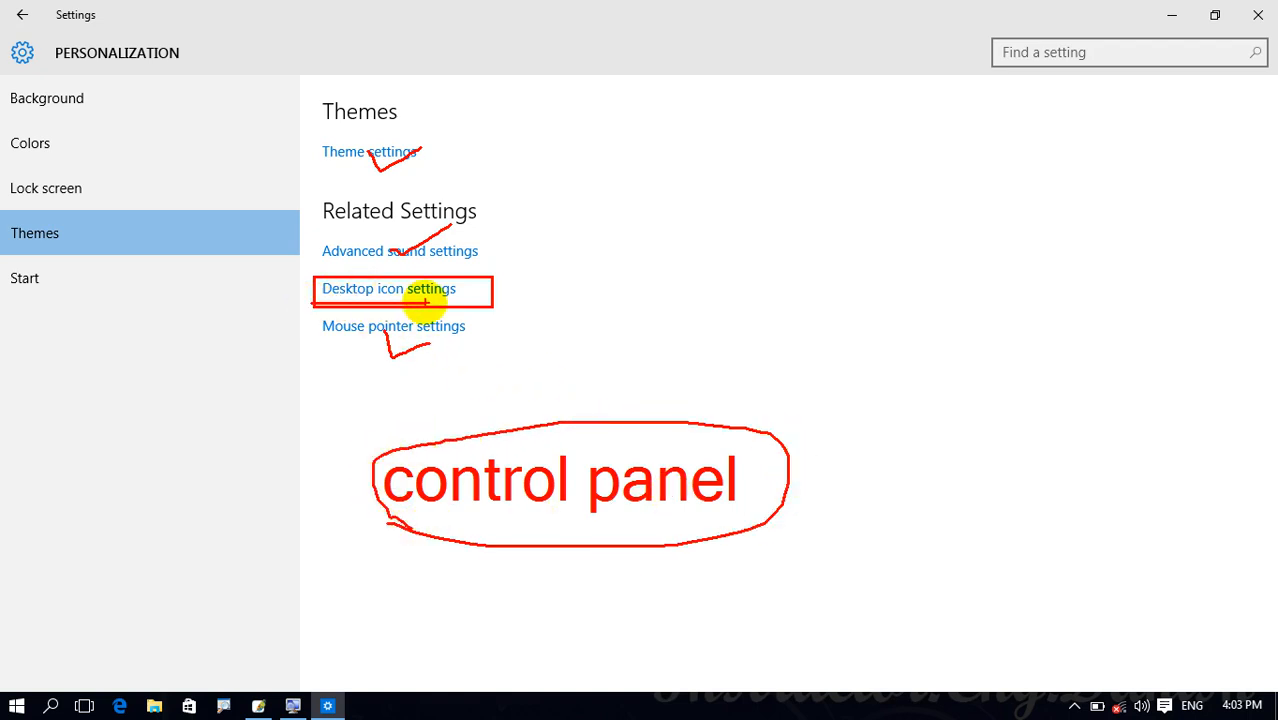
key(Escape)
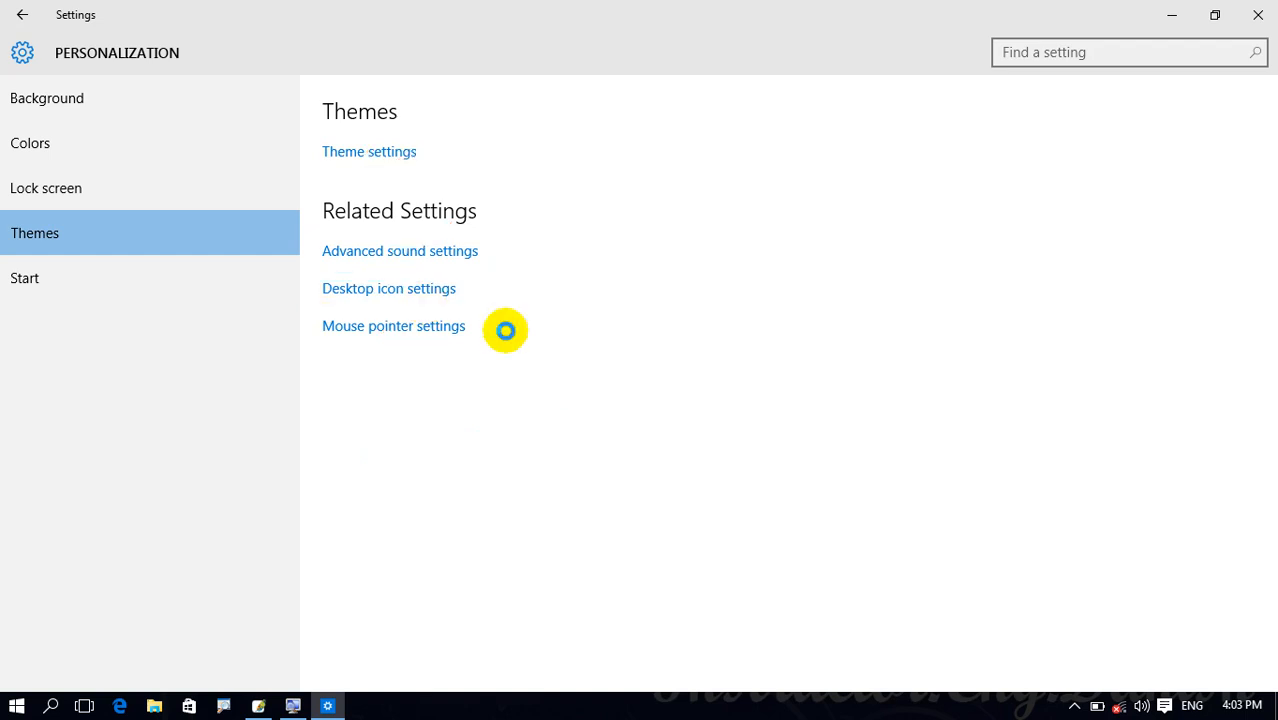
- Reopen the desktop personalization settings, change the background to a solid steel blue color, and return to the desktop
click(1246, 19)
right_click(775, 165)
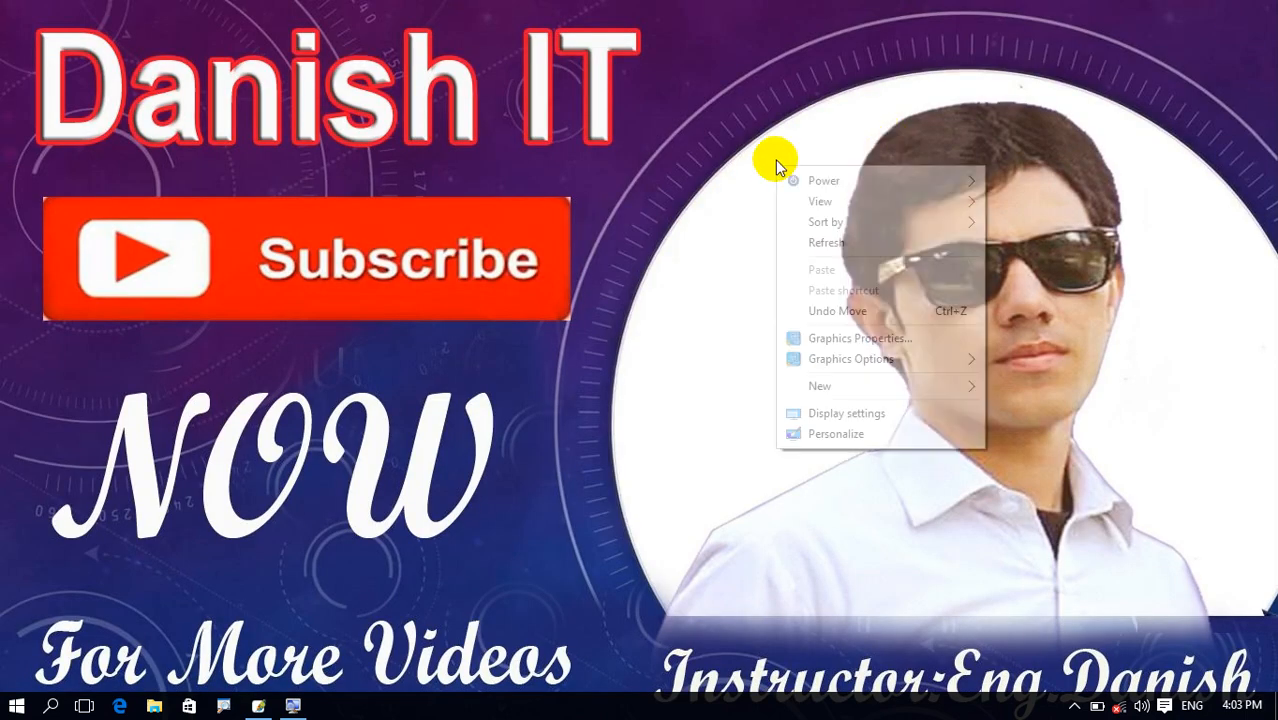
click(835, 434)
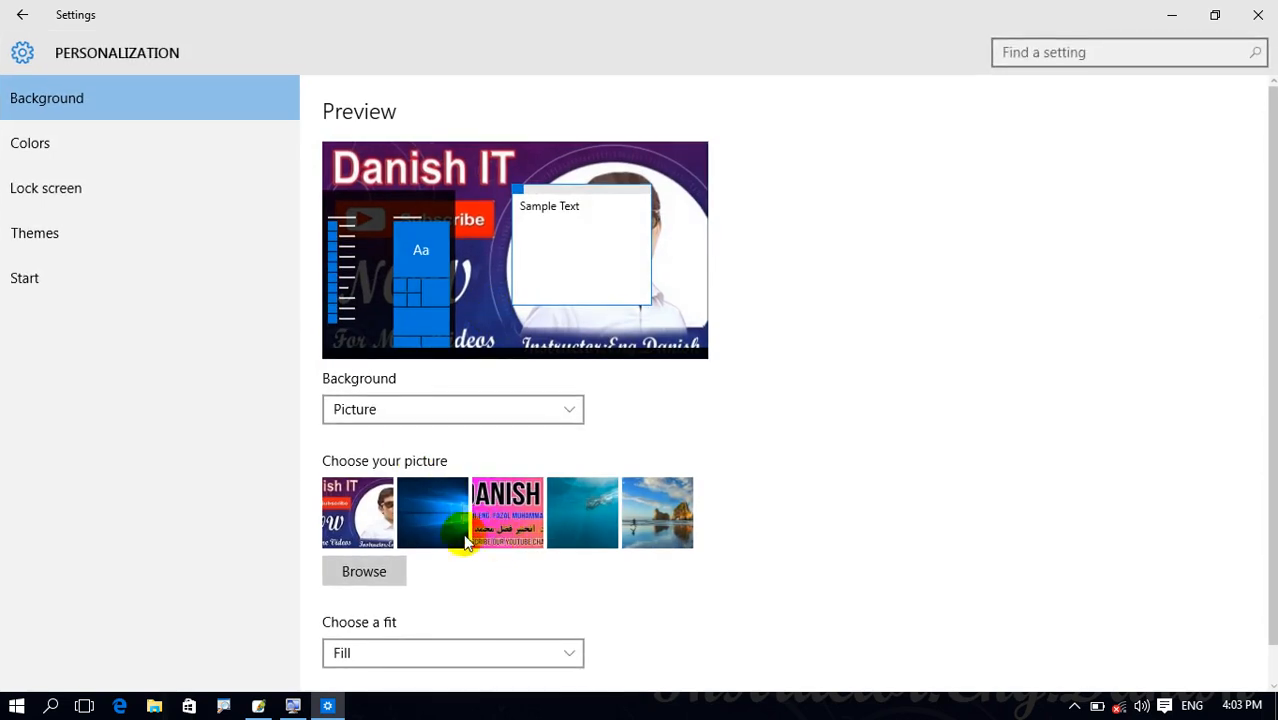
click(417, 409)
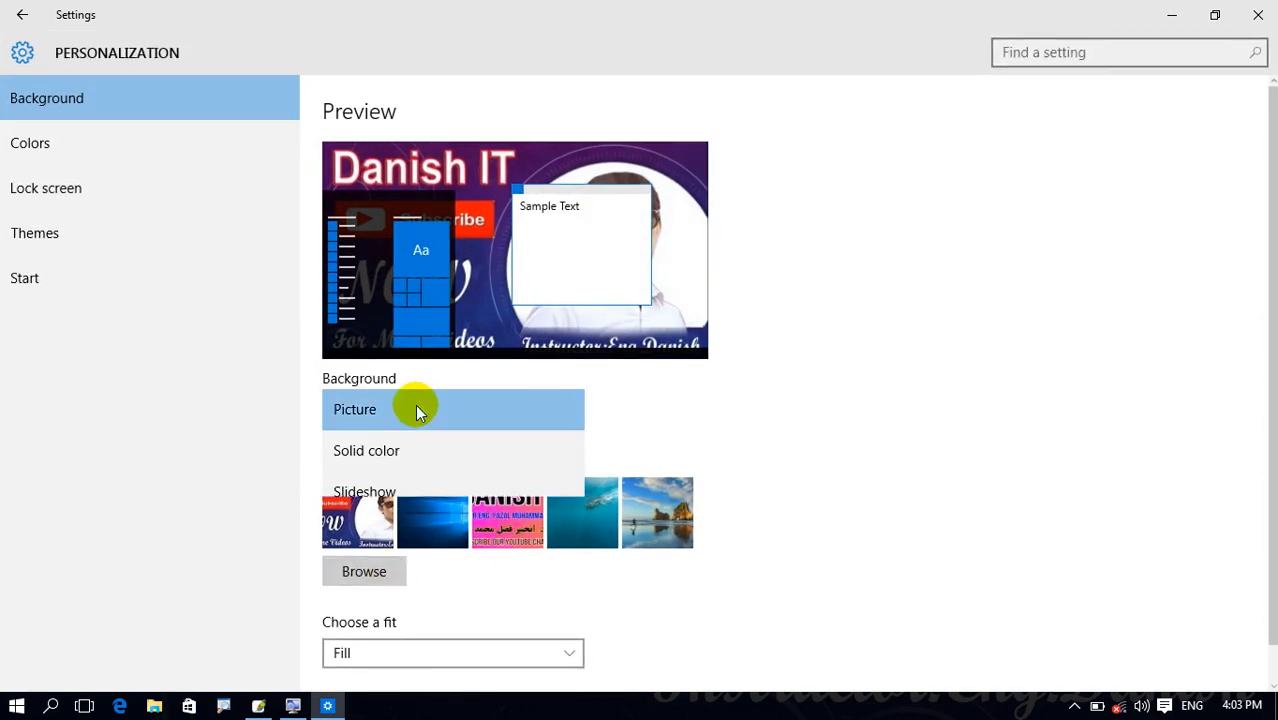
click(393, 469)
click(535, 510)
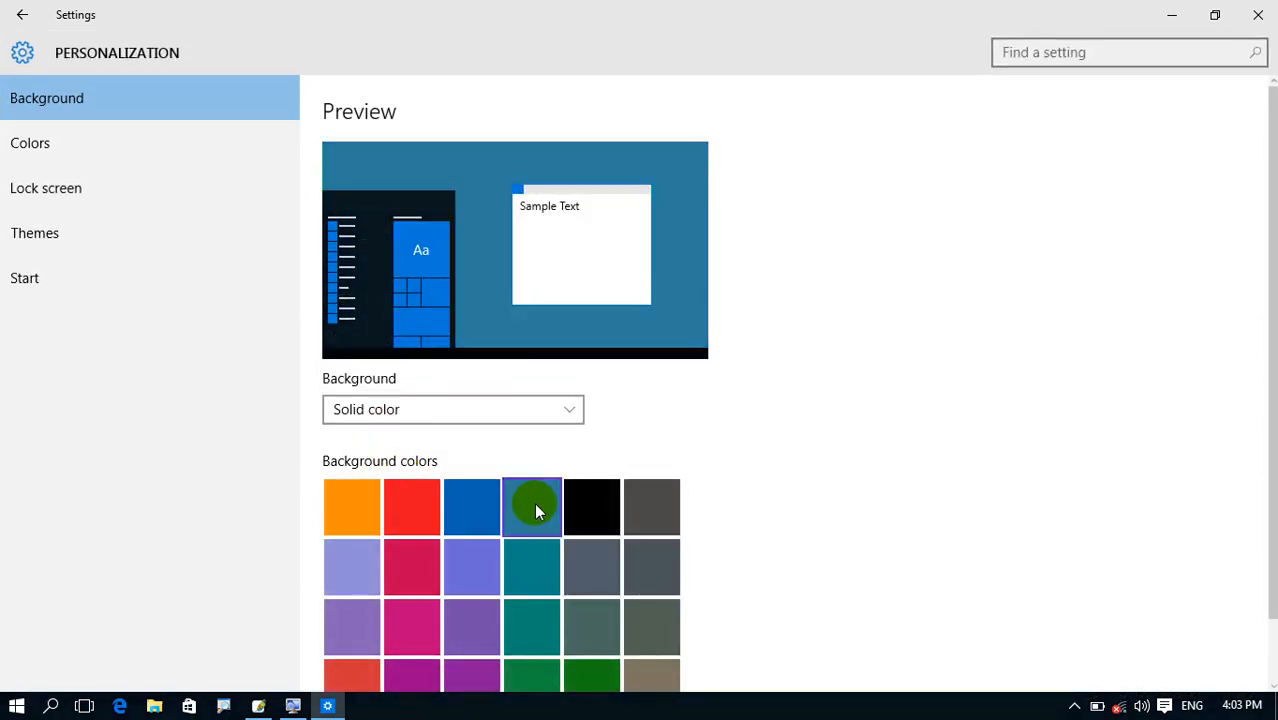
click(1247, 13)
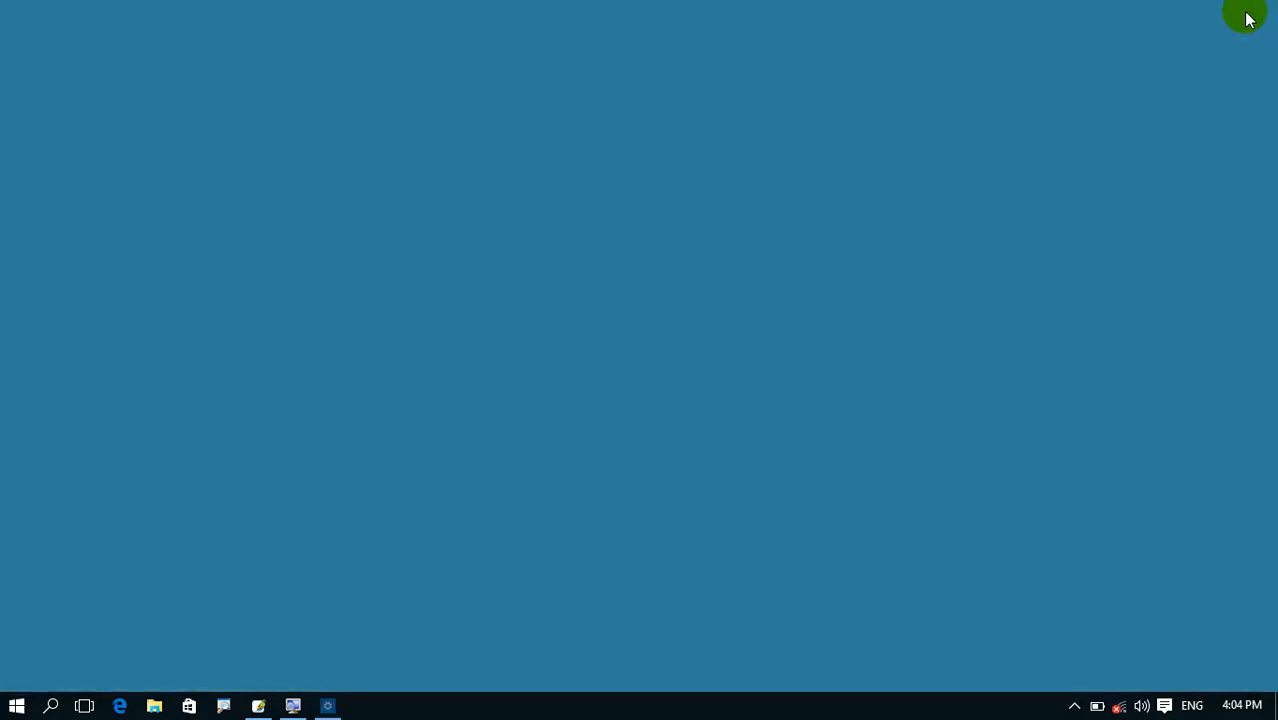
- Show the desktop icons and move This PC and Recycle Bin away from the other icons to the desktop's middle
right_click(532, 180)
mouse_move(608, 216)
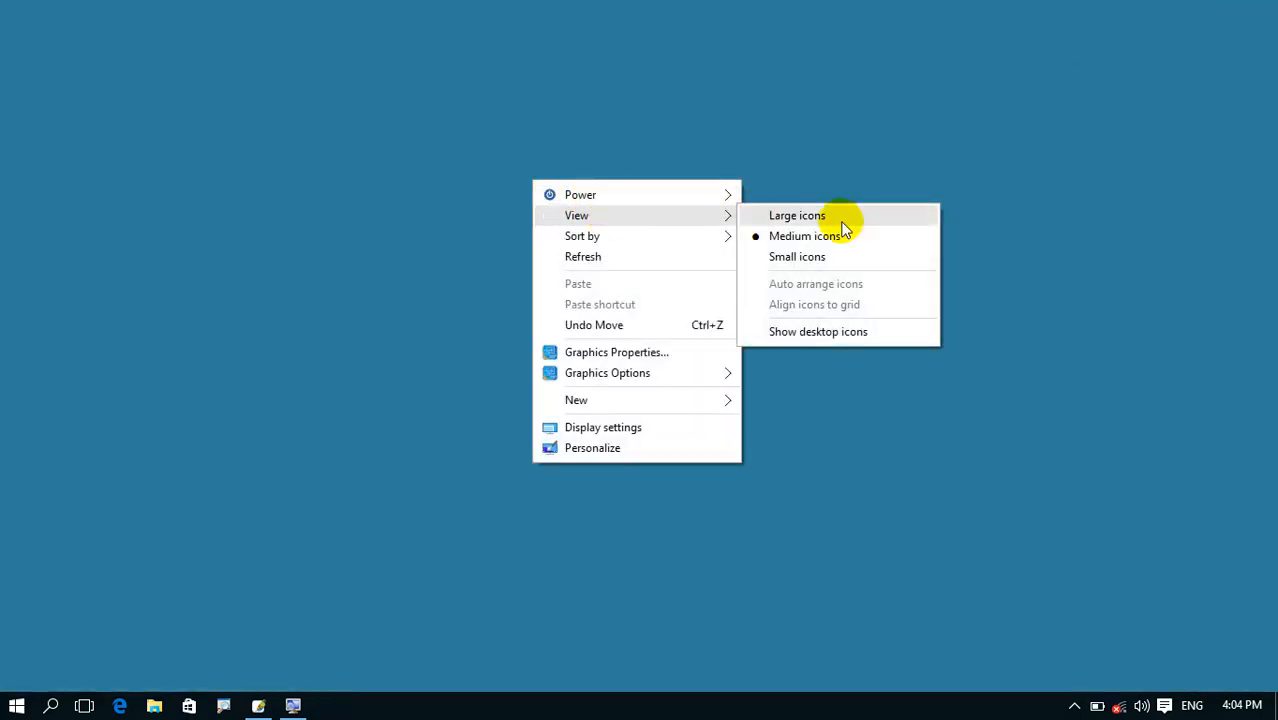
click(793, 337)
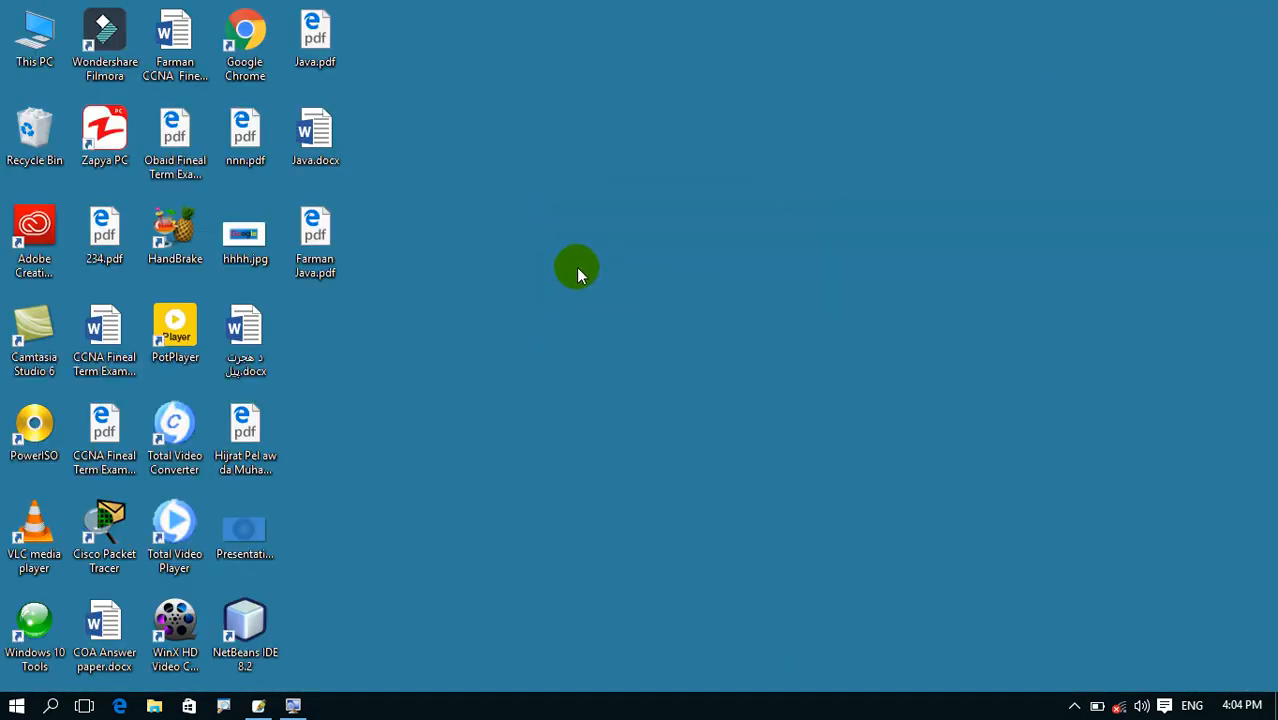
drag(34, 38, 667, 135)
drag(30, 125, 662, 228)
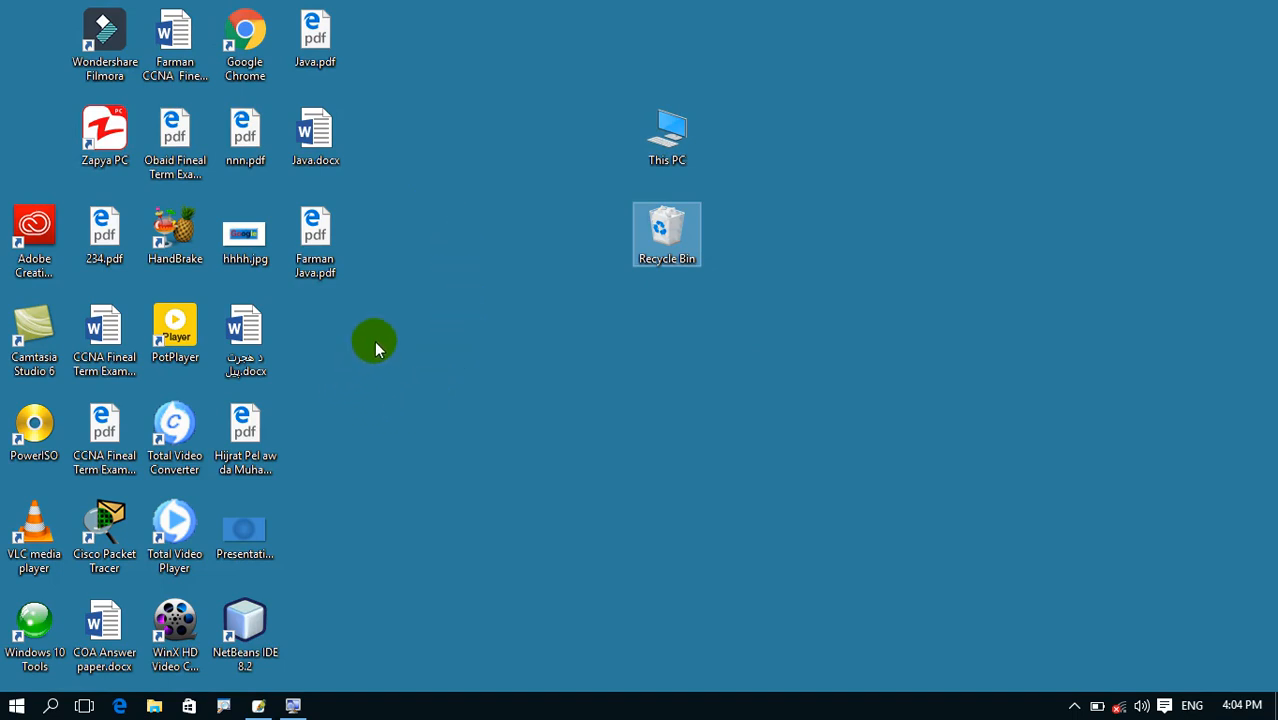
drag(582, 57, 747, 406)
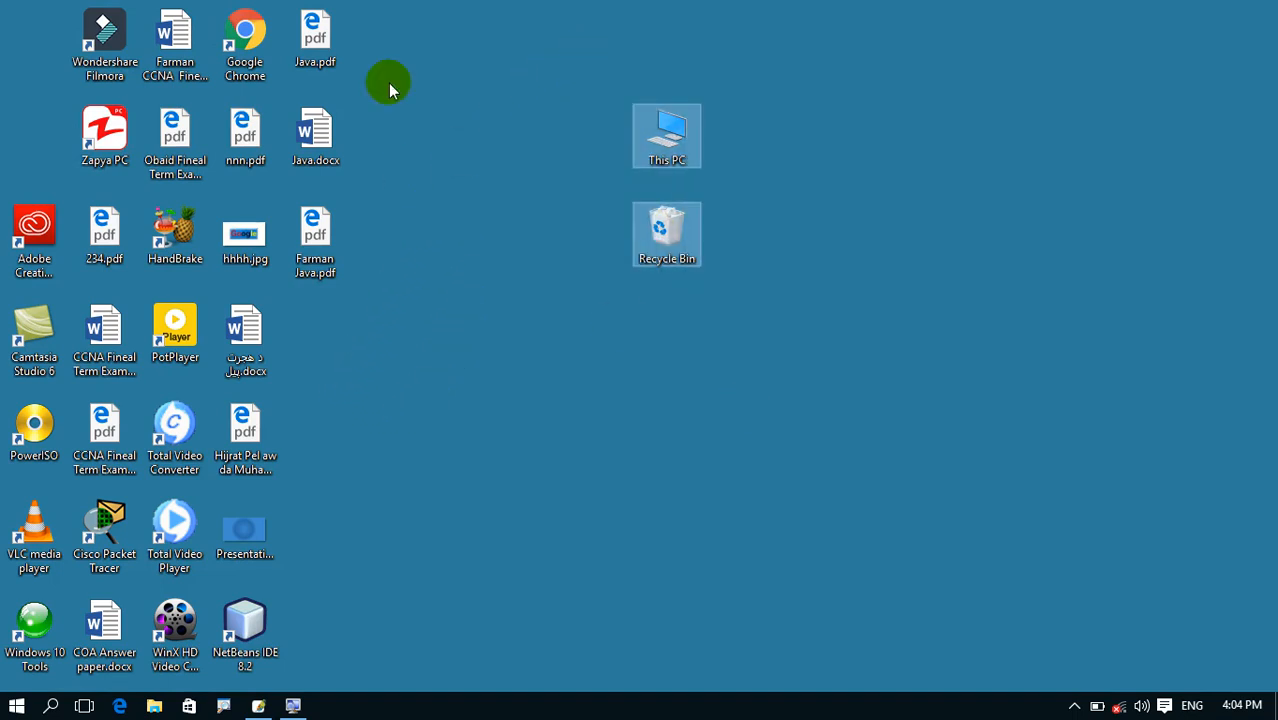
drag(550, 62, 771, 345)
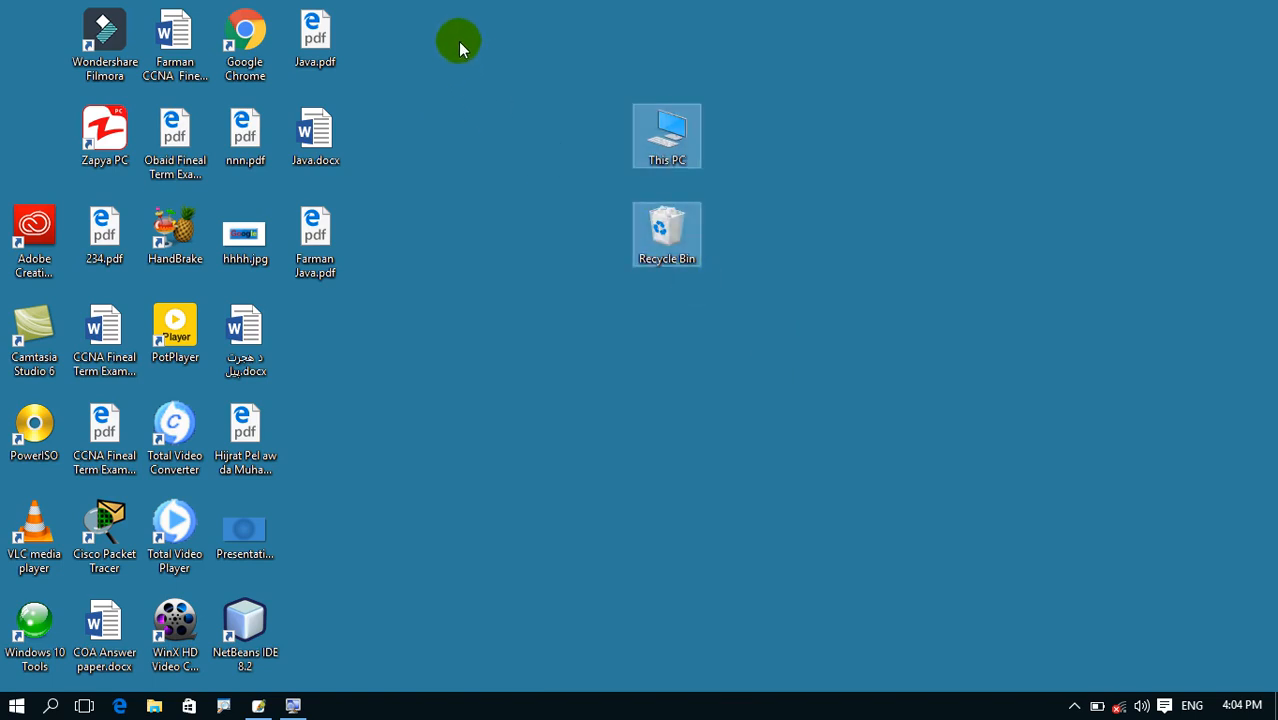
drag(440, 24, 3, 662)
click(727, 408)
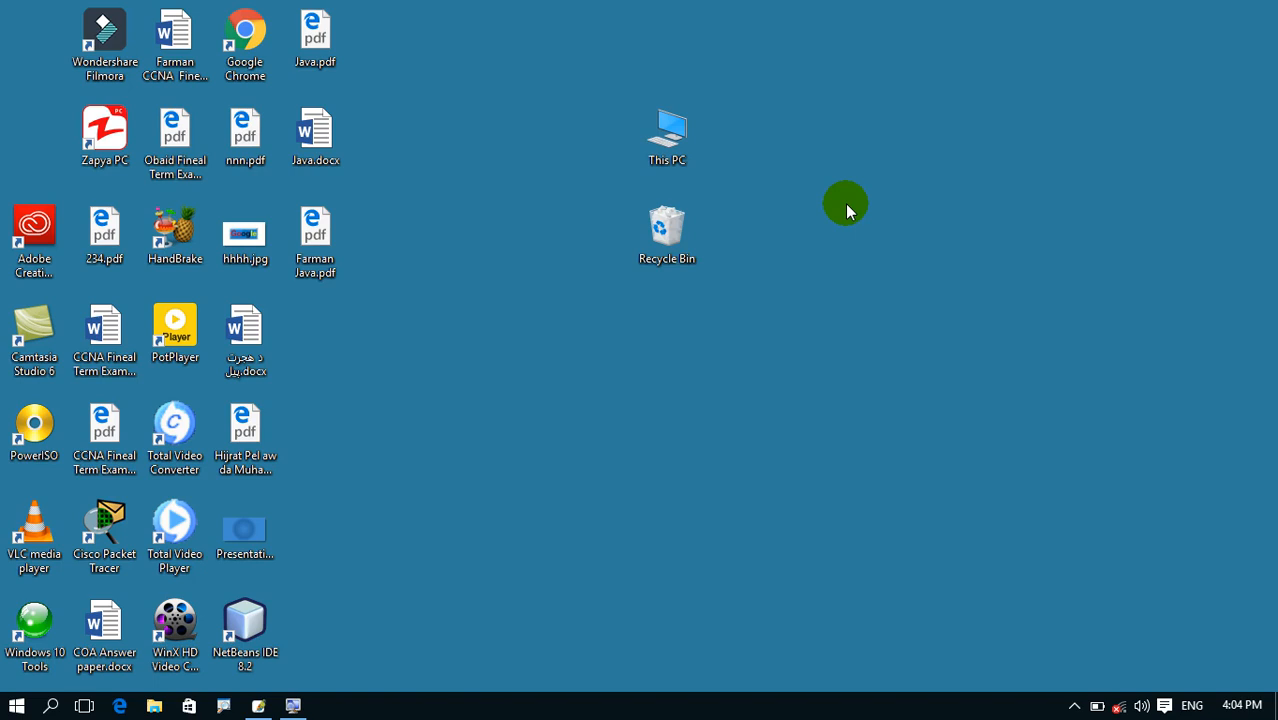
- Delete the This PC icon from the desktop
click(672, 150)
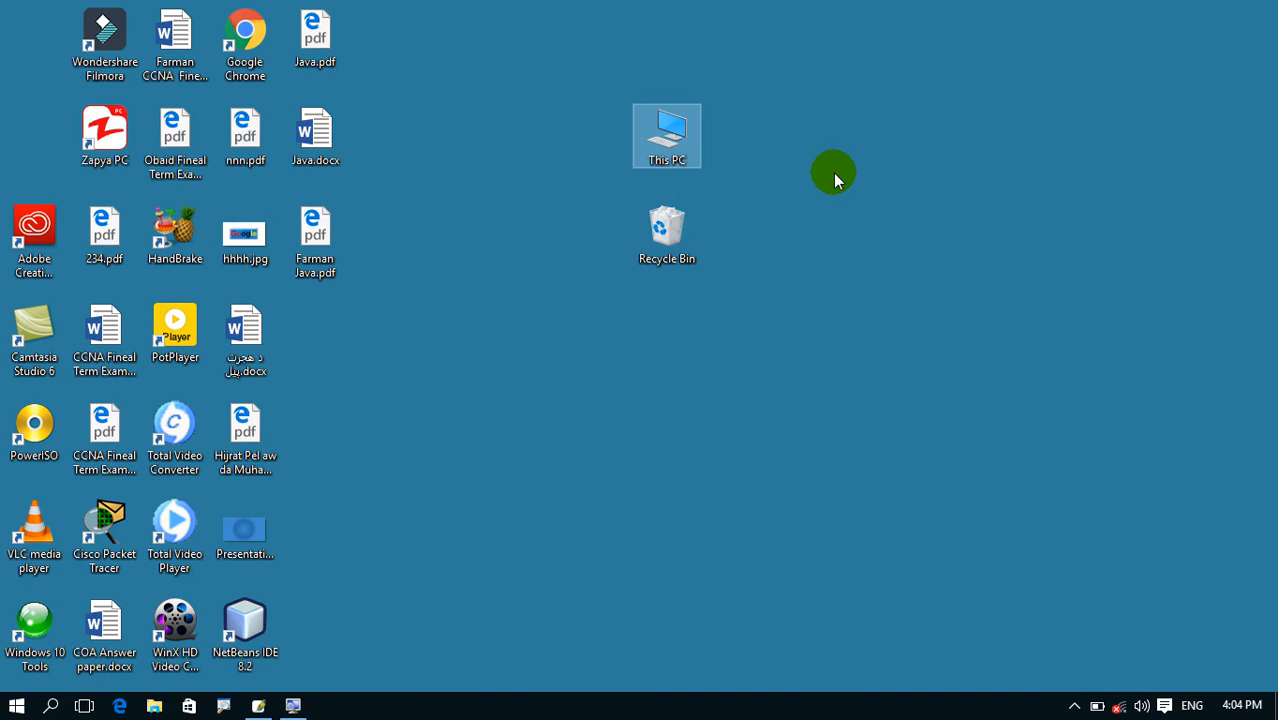
right_click(668, 137)
click(740, 313)
click(673, 137)
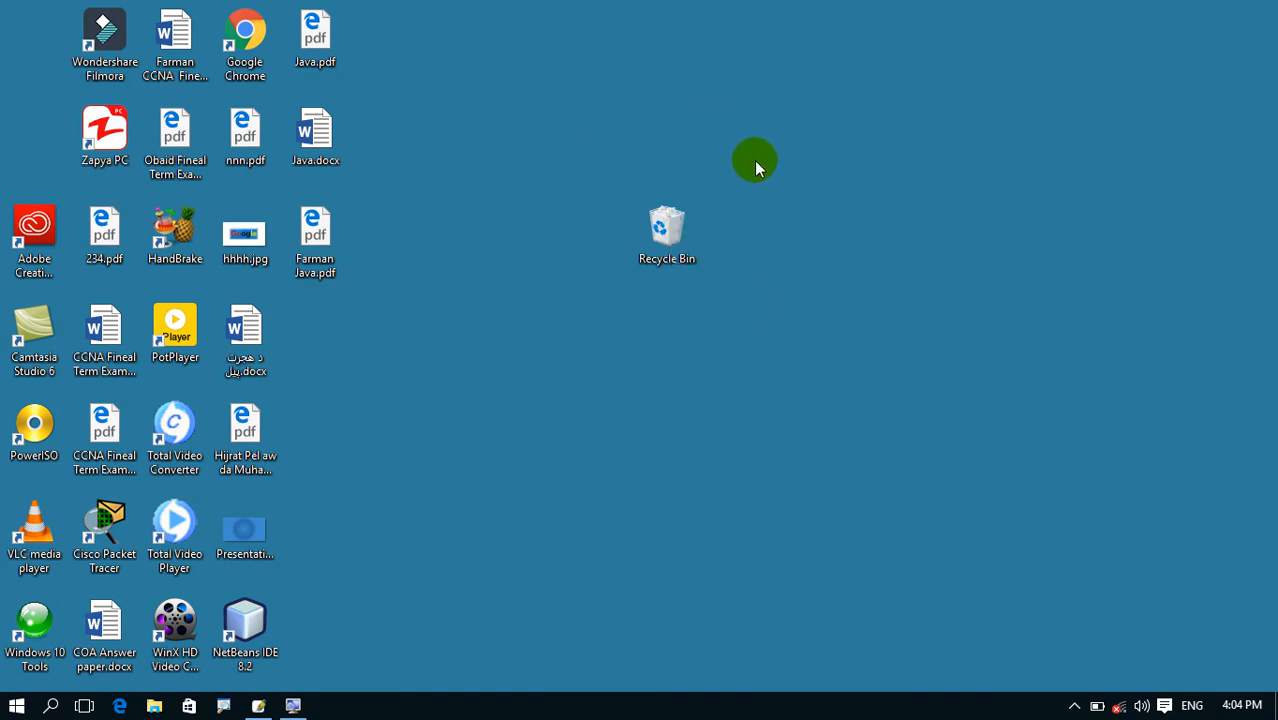
click(674, 240)
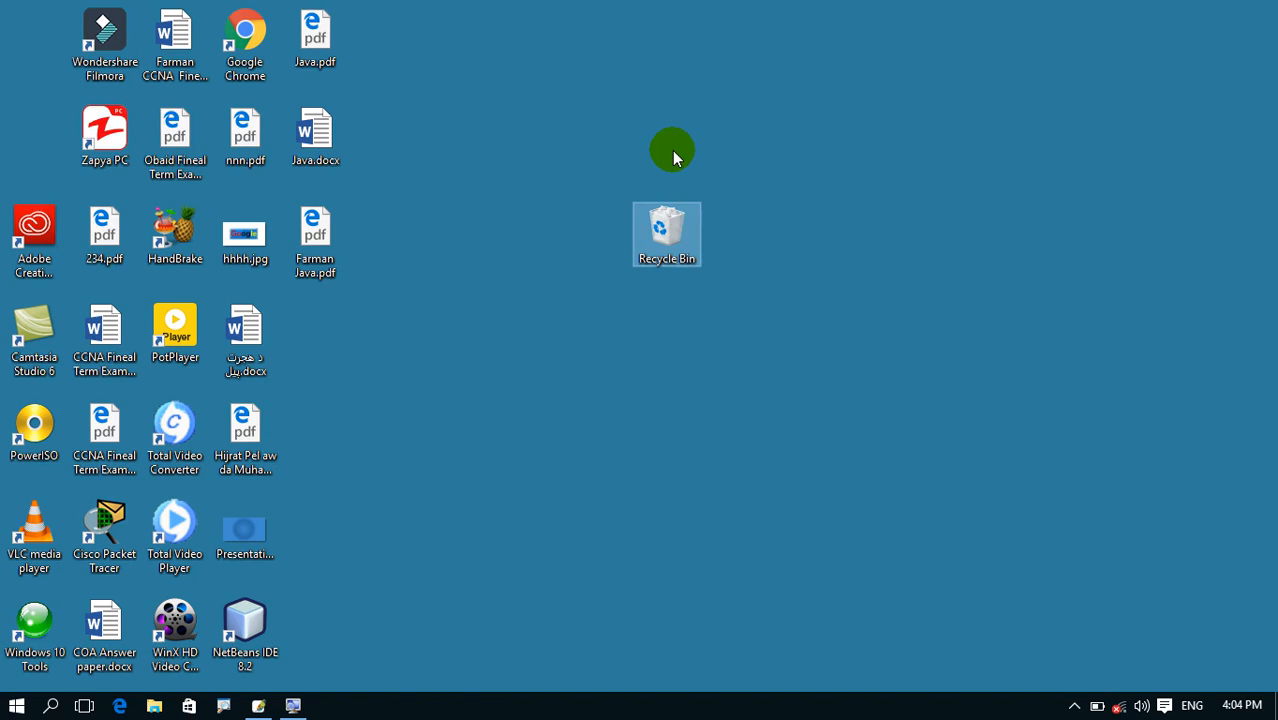
- Enable the Computer icon in the desktop icon settings under Themes, and move This PC below the Recycle Bin on the desktop
right_click(706, 418)
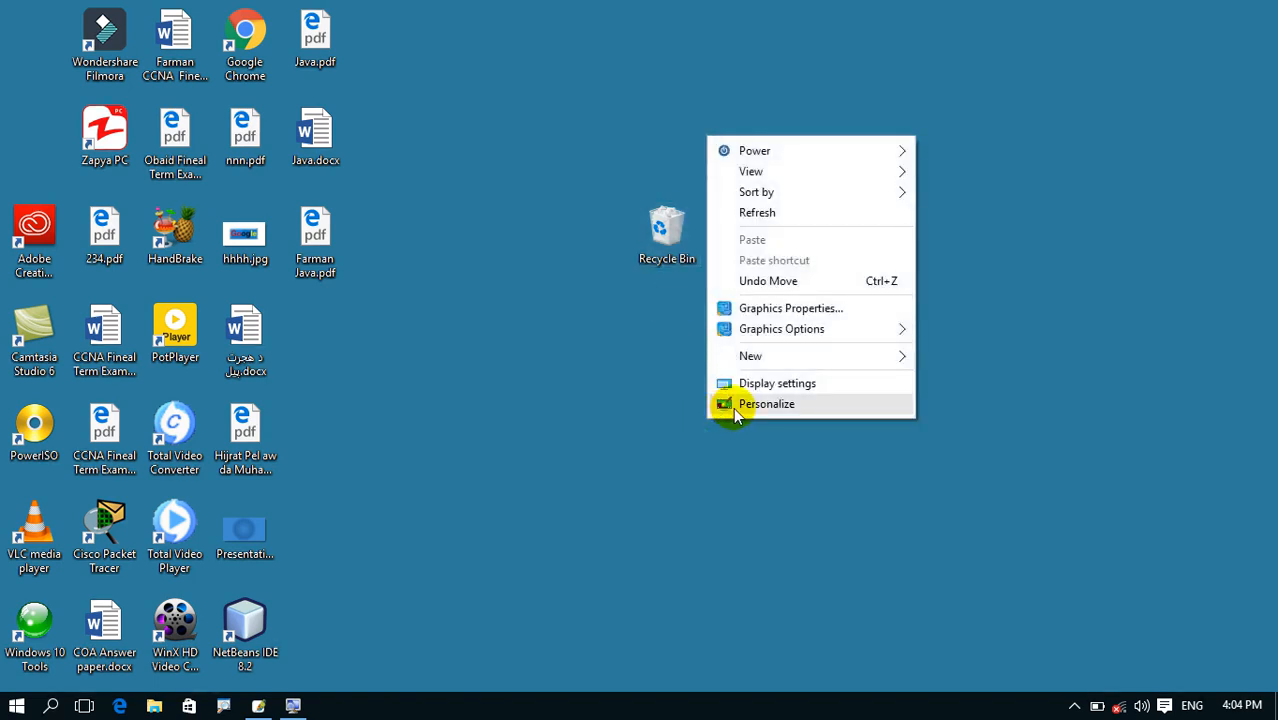
click(766, 404)
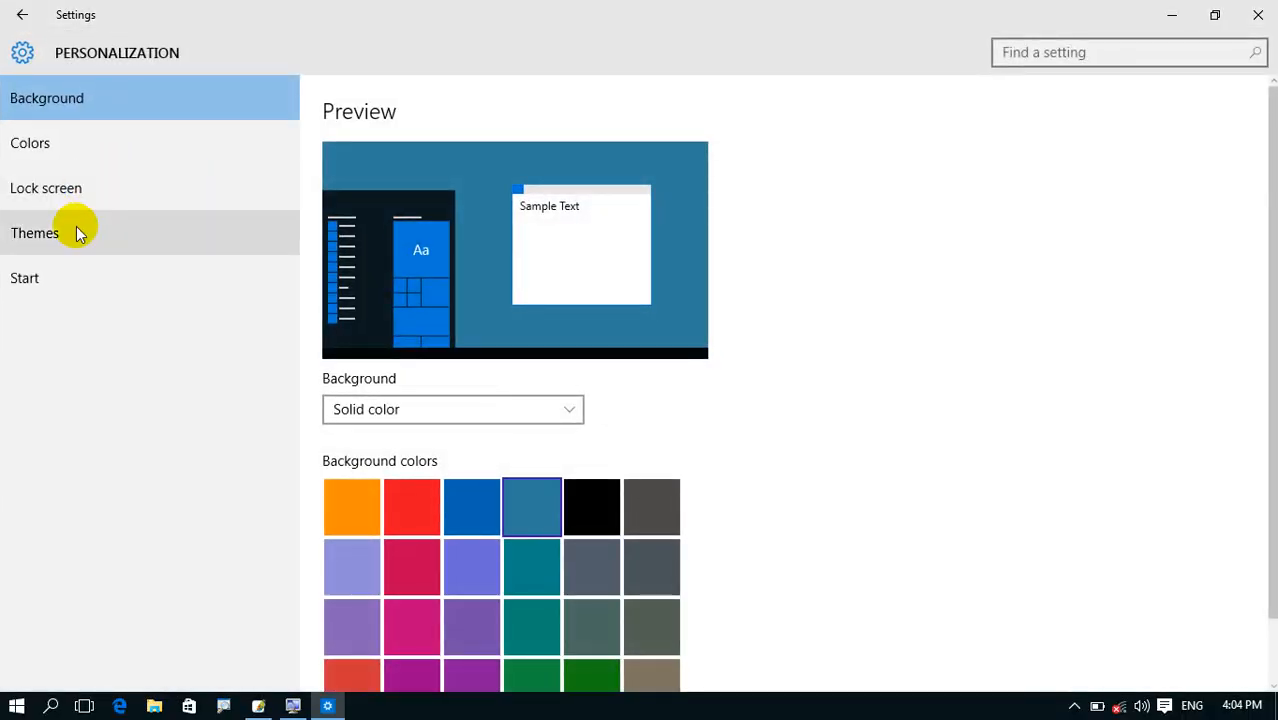
click(80, 233)
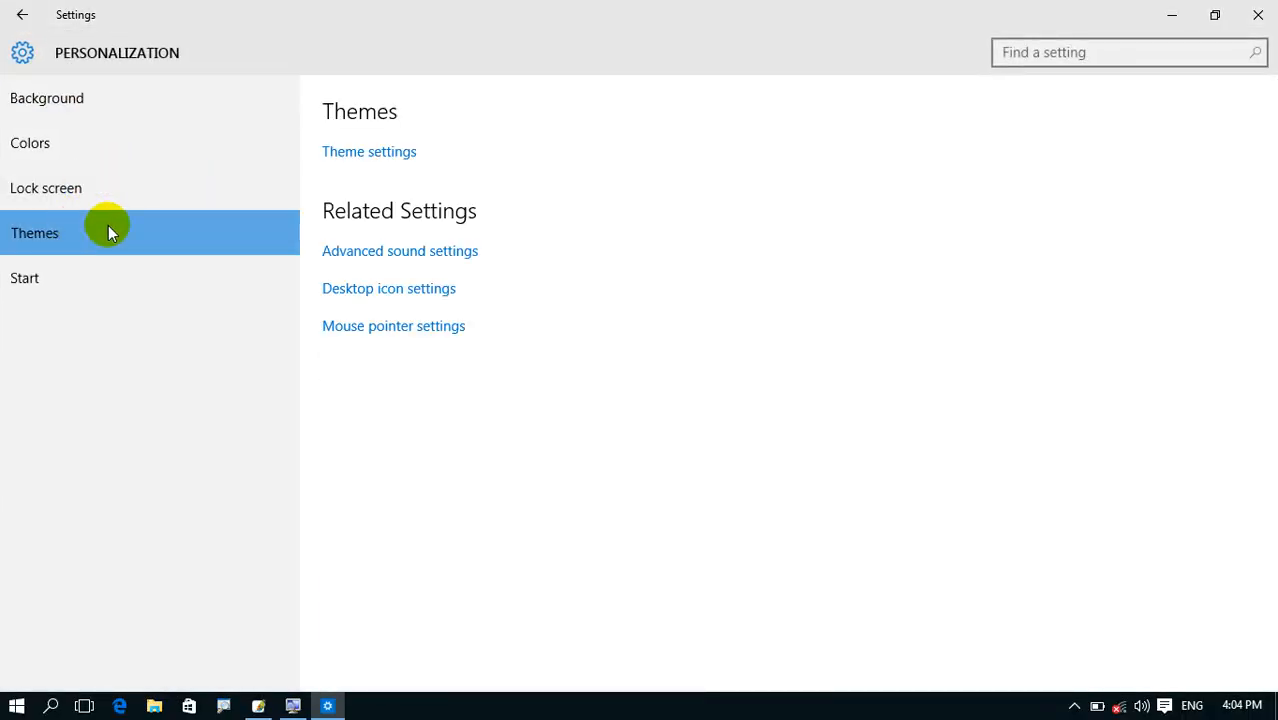
click(360, 300)
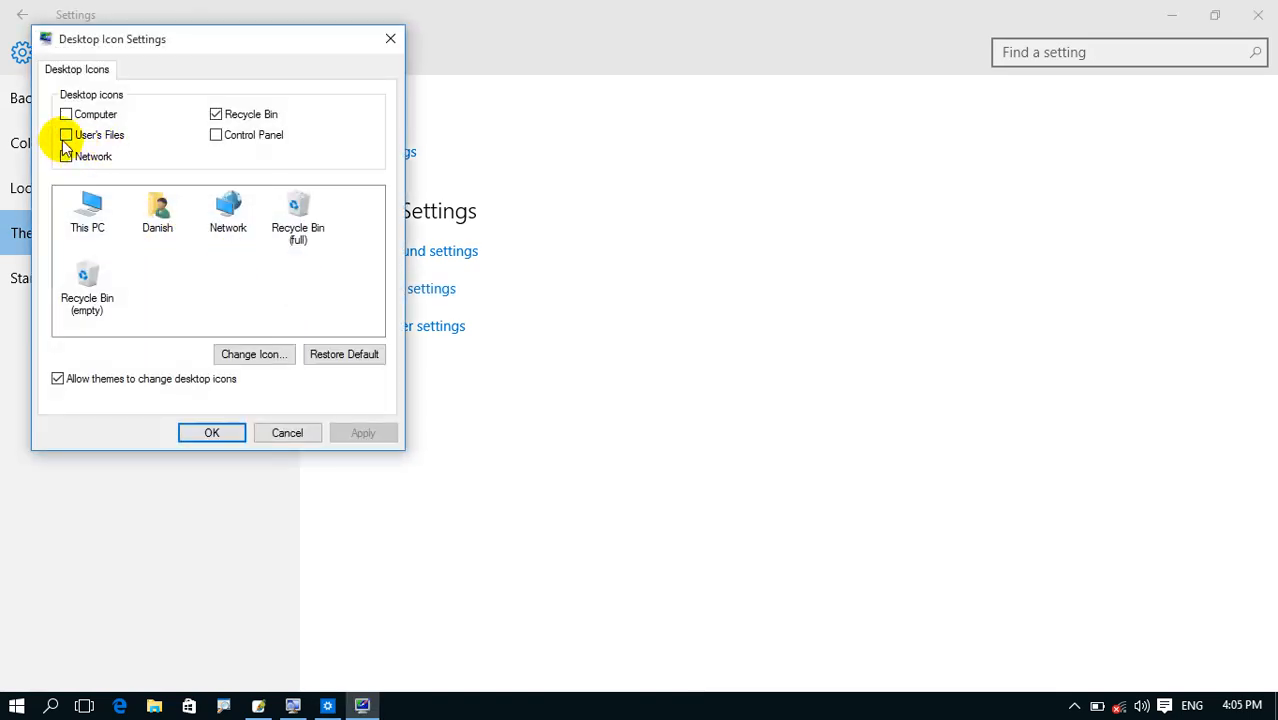
drag(198, 50, 616, 135)
click(426, 185)
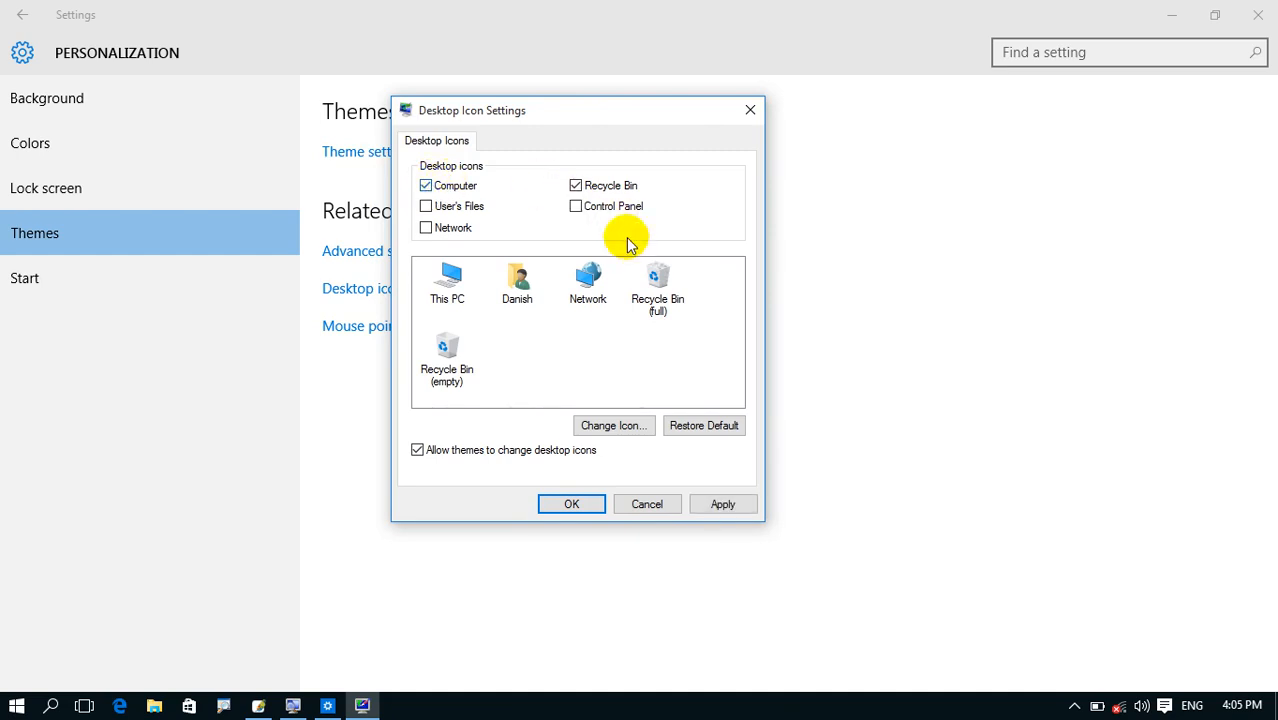
click(578, 504)
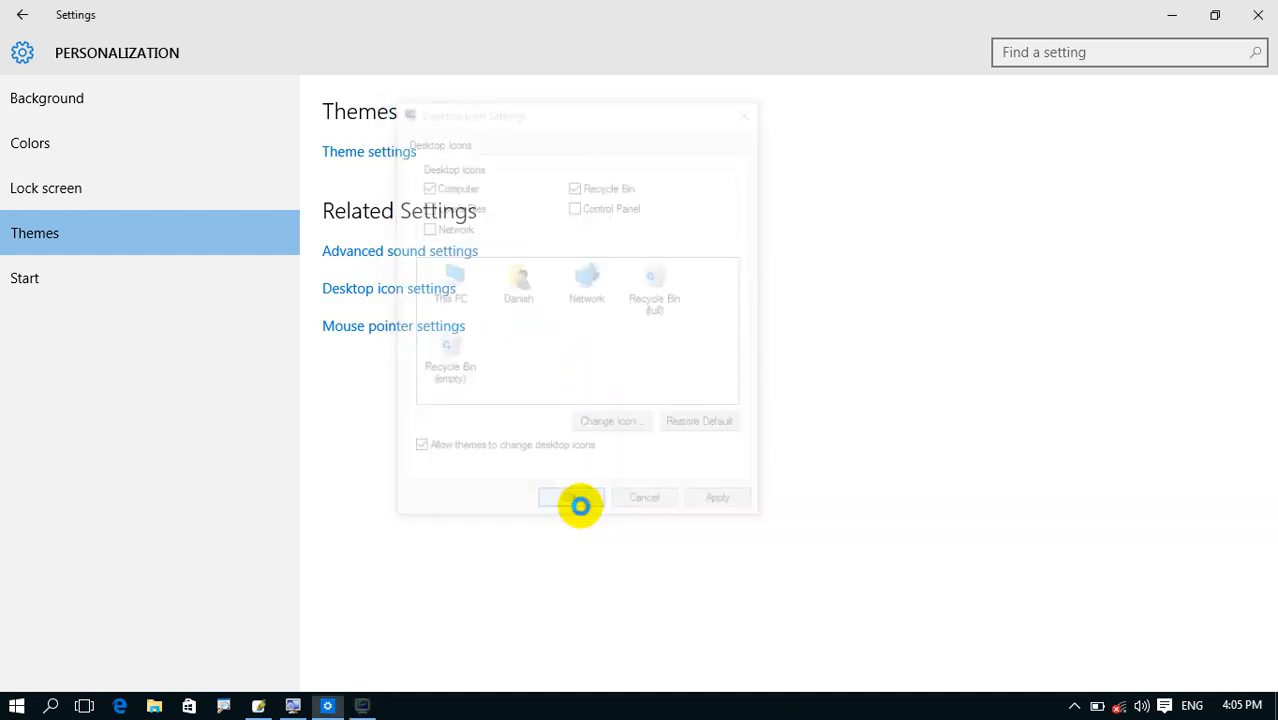
click(1220, 14)
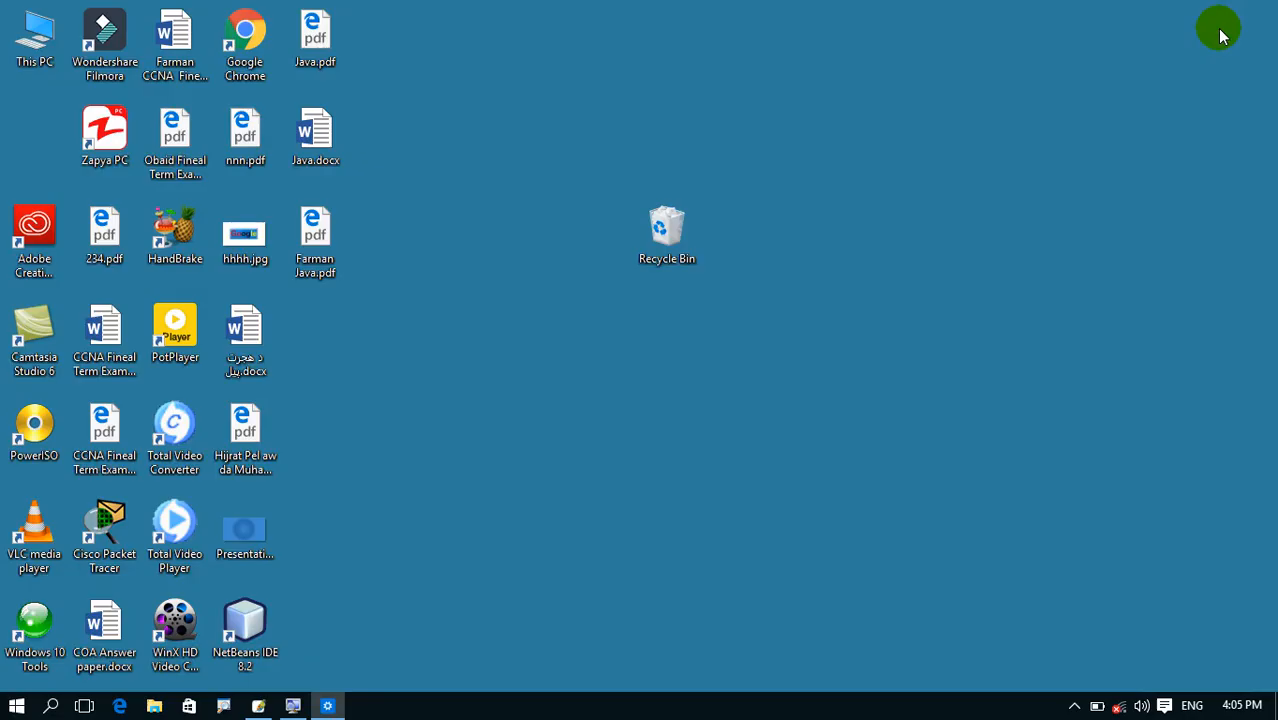
drag(34, 32, 680, 340)
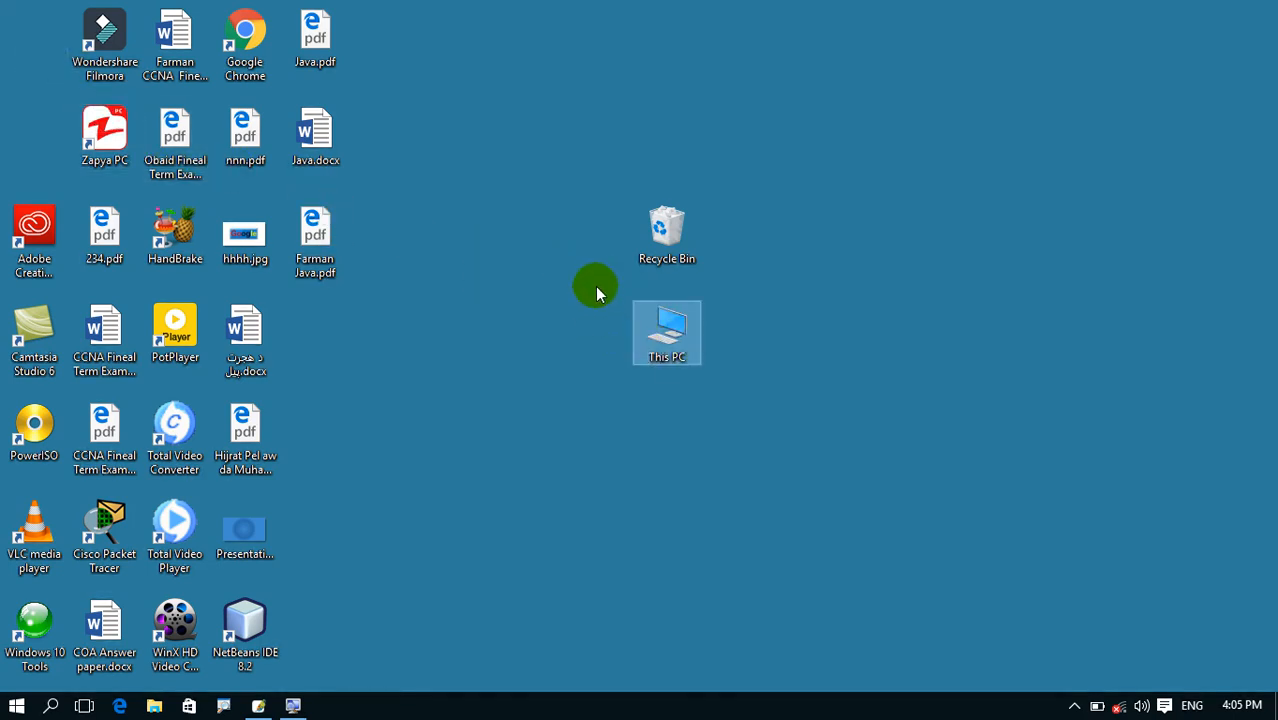
- Open the desktop icon settings under Themes in the personalization settings and bring up the icon choices for This PC
right_click(583, 258)
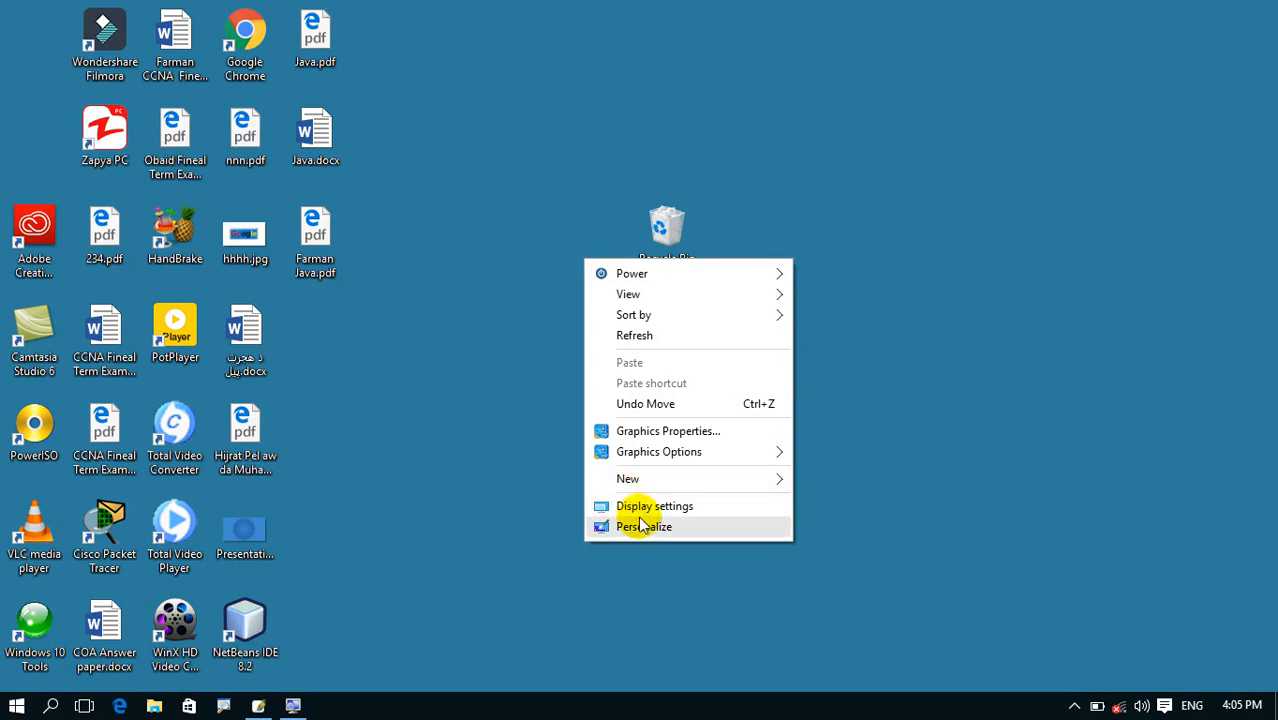
click(641, 525)
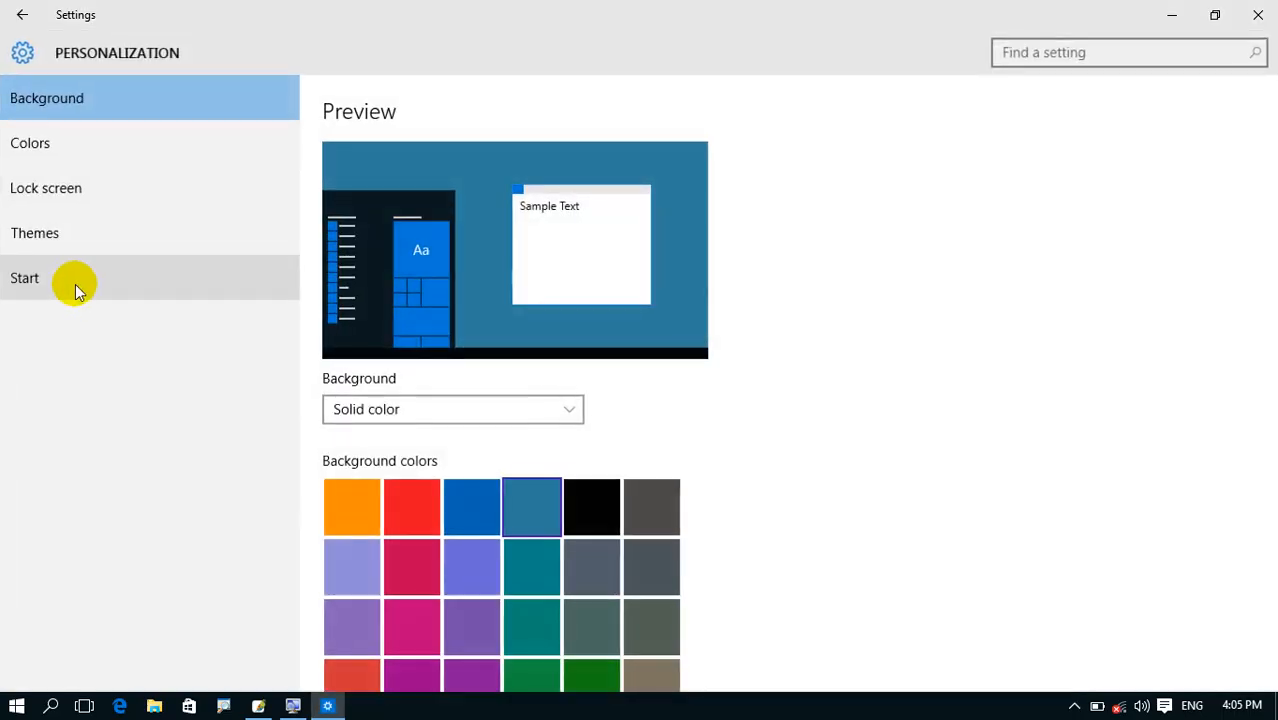
click(63, 236)
click(391, 288)
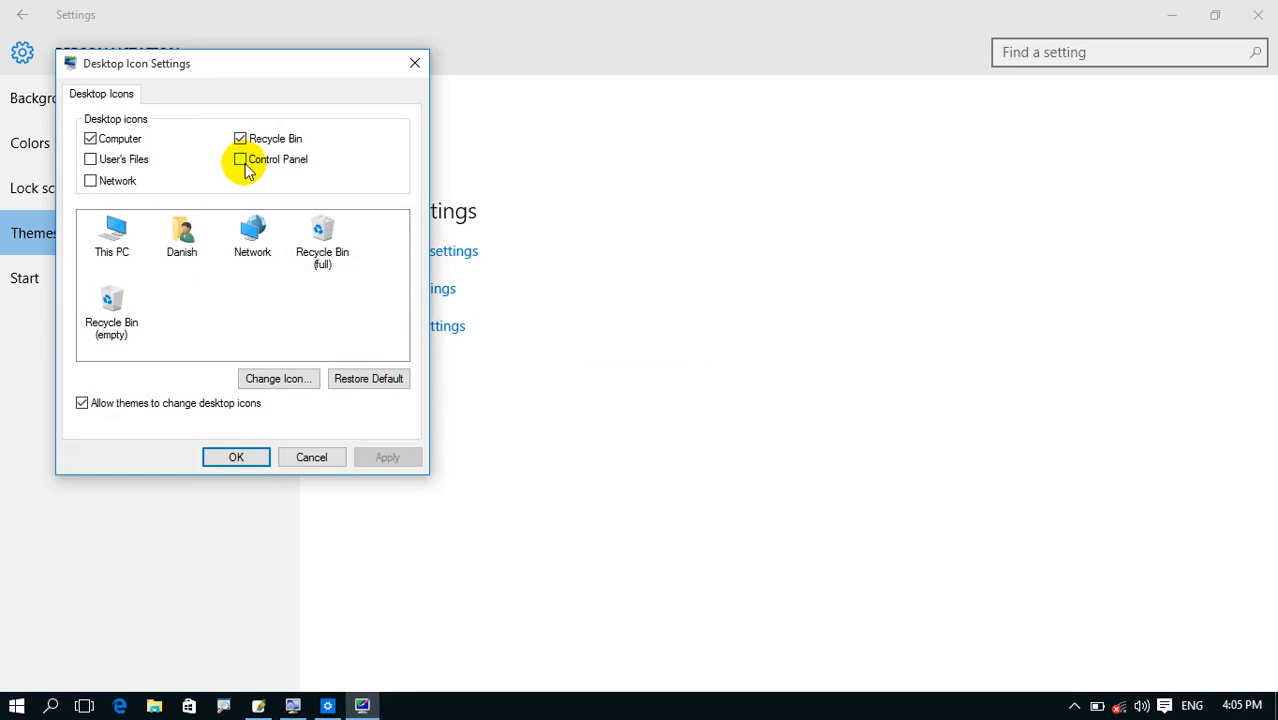
click(265, 334)
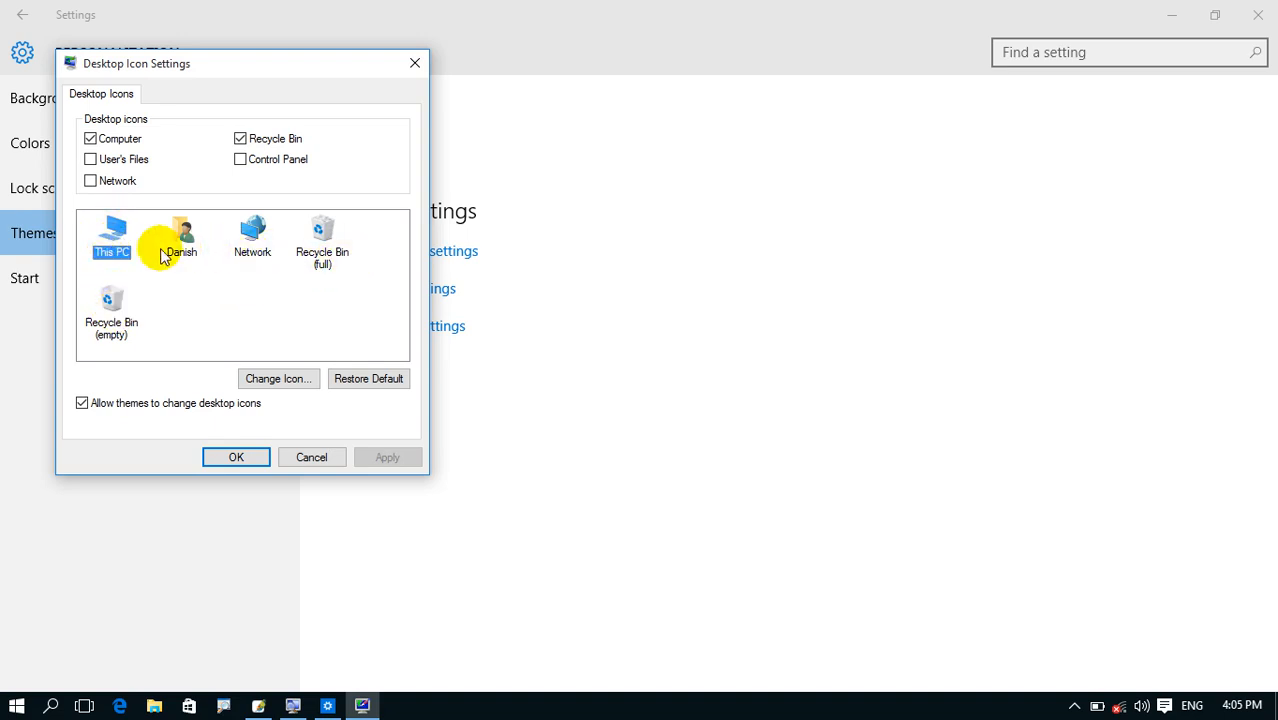
click(258, 381)
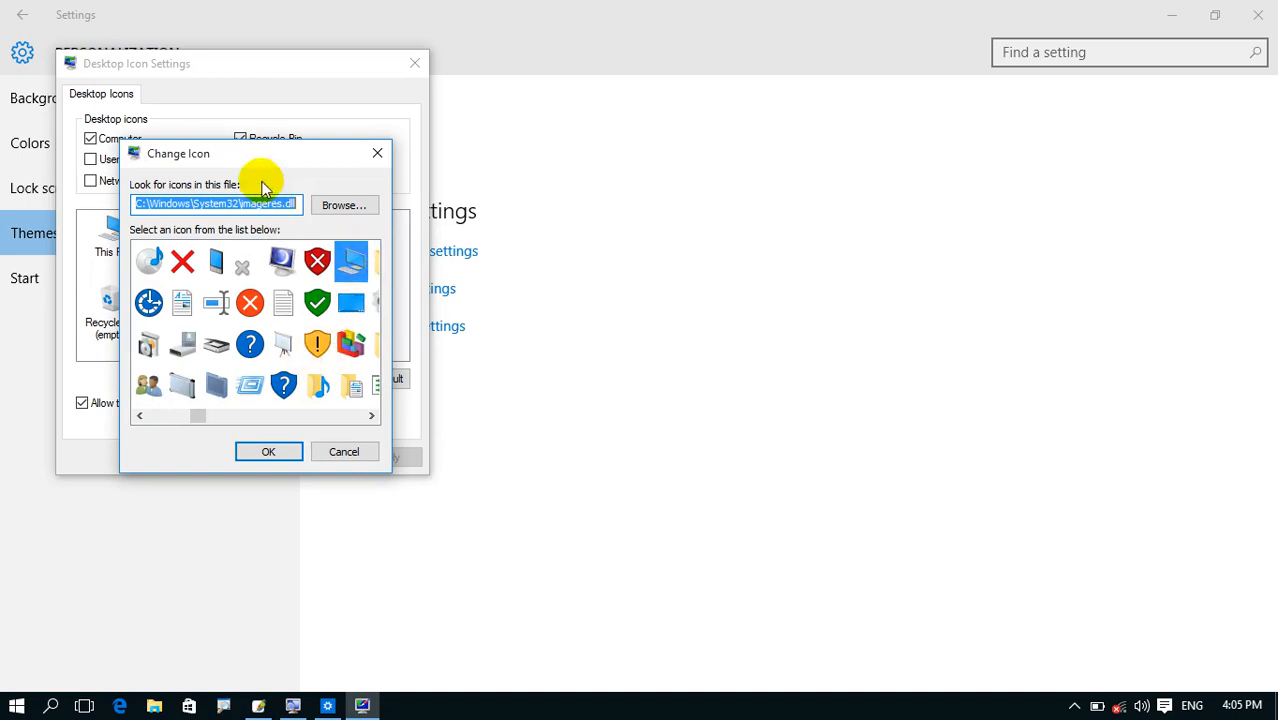
- Change the This PC icon to the two-people icon from imageres.dll and confirm the desktop icon settings
drag(301, 159, 428, 163)
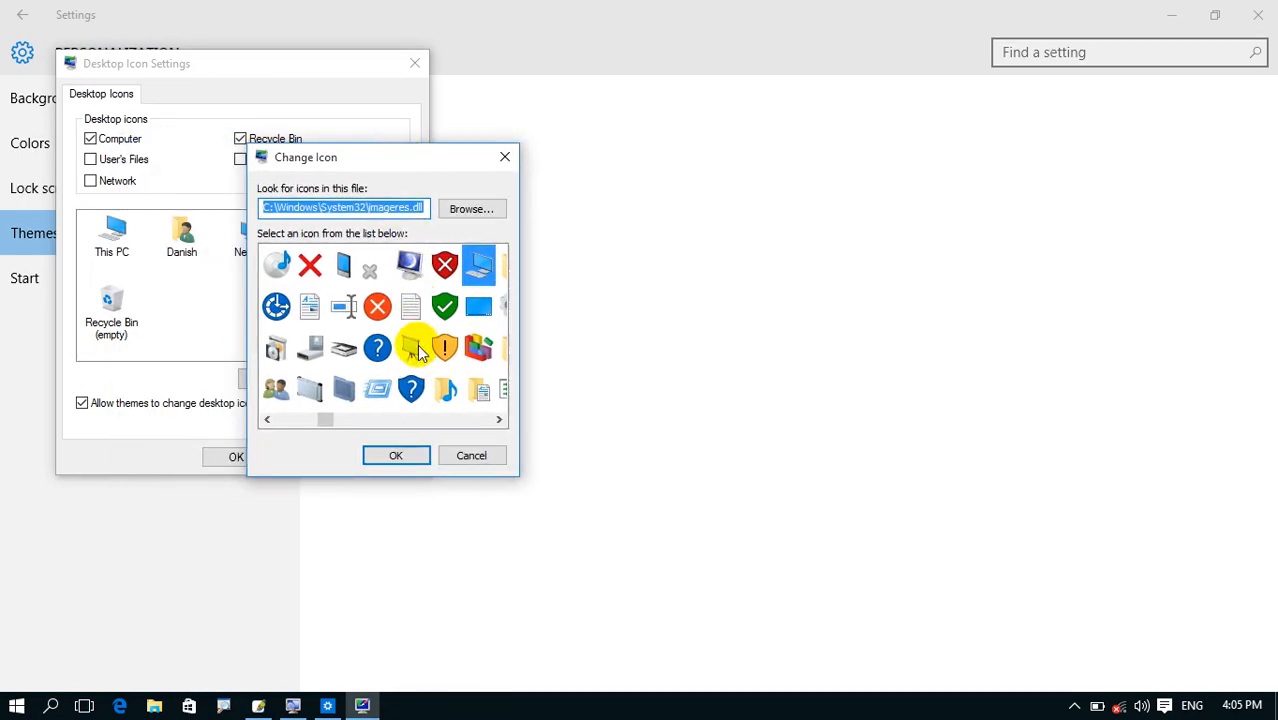
click(499, 421)
click(499, 421)
click(499, 421)
click(499, 421)
click(499, 421)
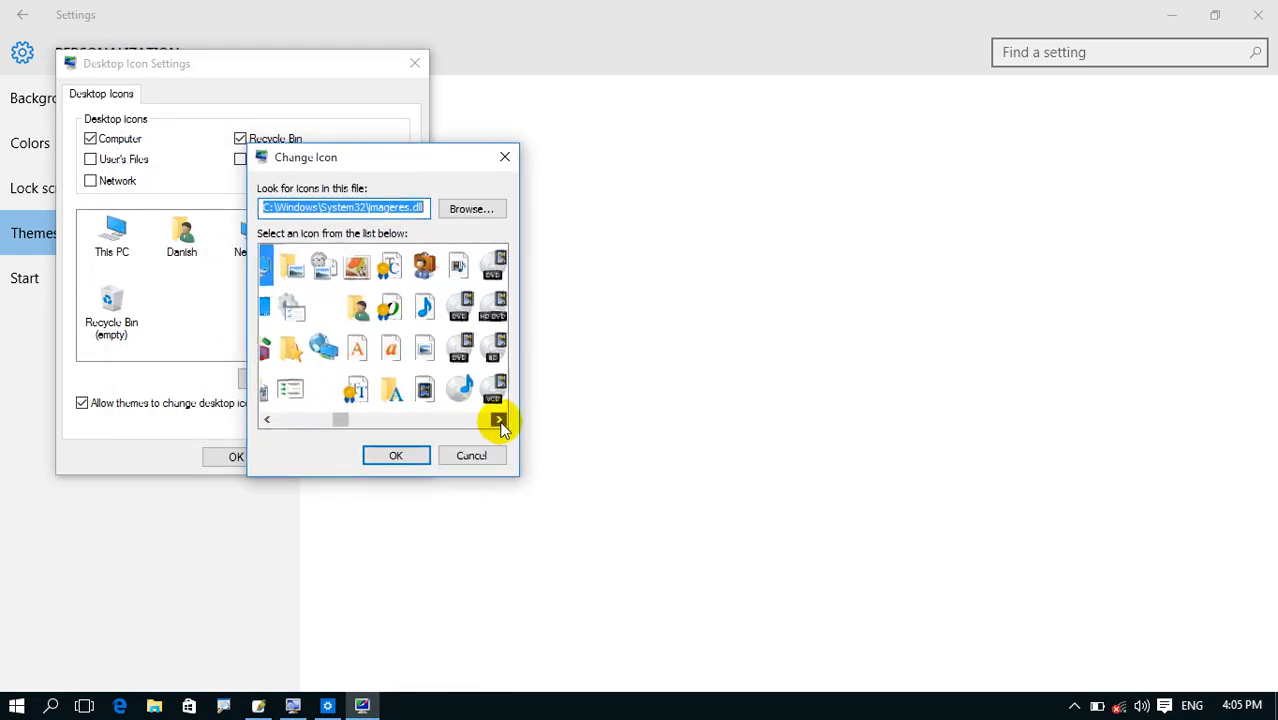
click(499, 421)
click(499, 421)
click(499, 421)
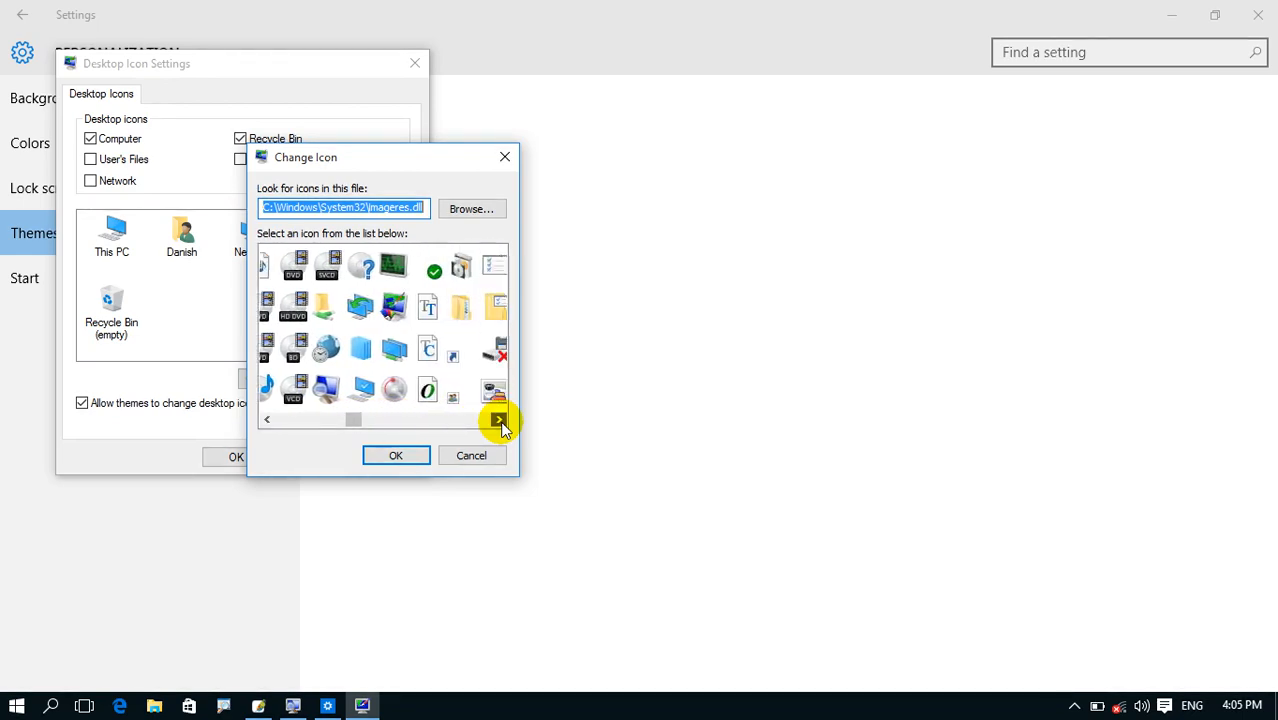
click(499, 421)
click(499, 421)
click(499, 421)
click(499, 421)
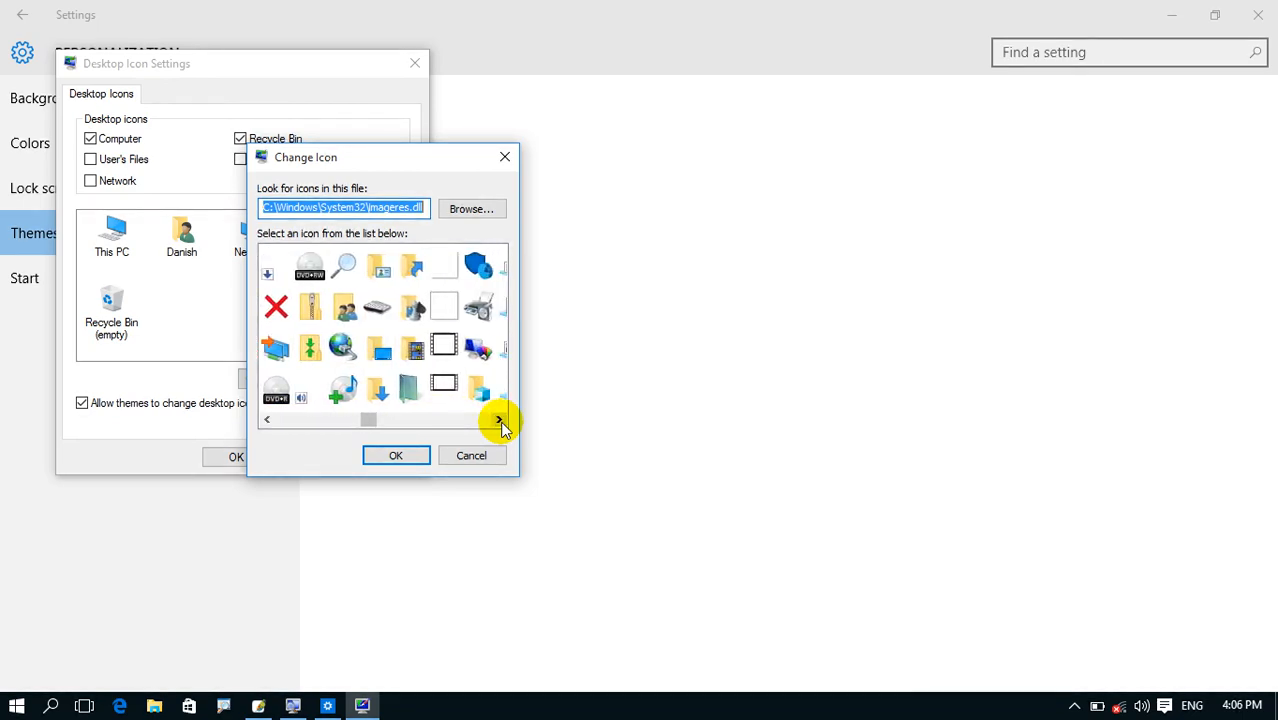
click(499, 421)
click(499, 421)
click(499, 421)
click(499, 421)
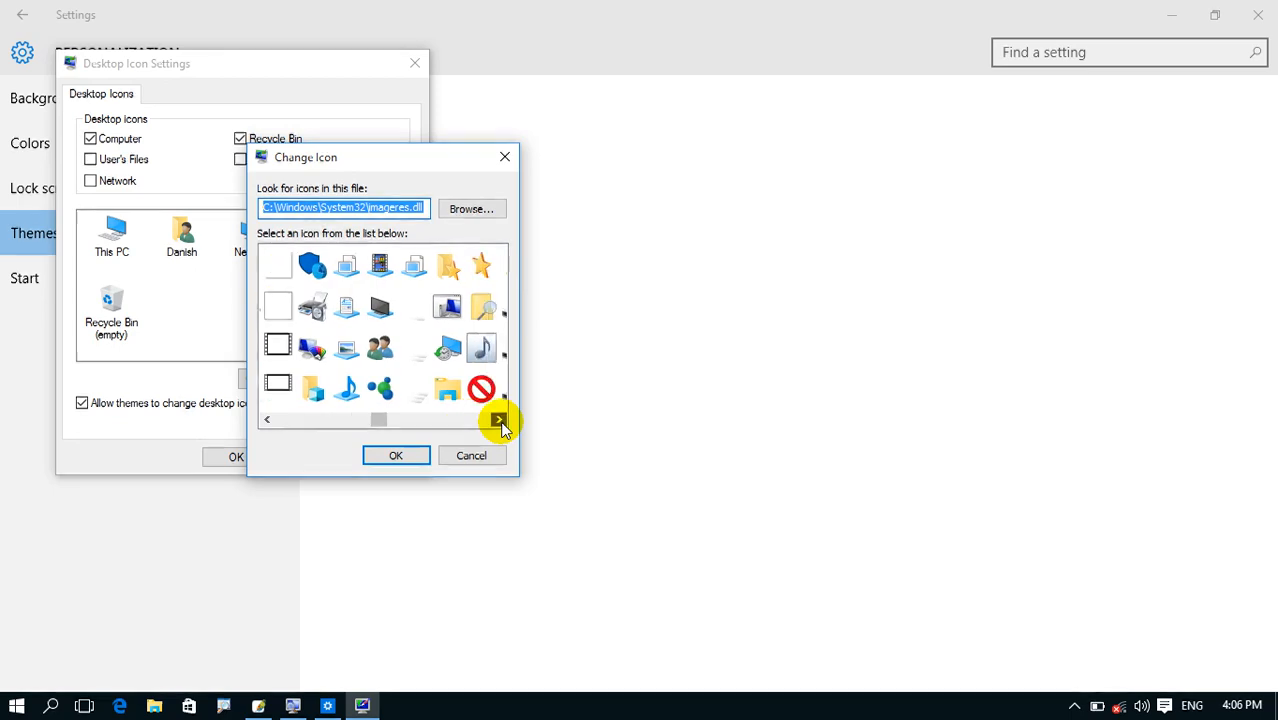
click(386, 358)
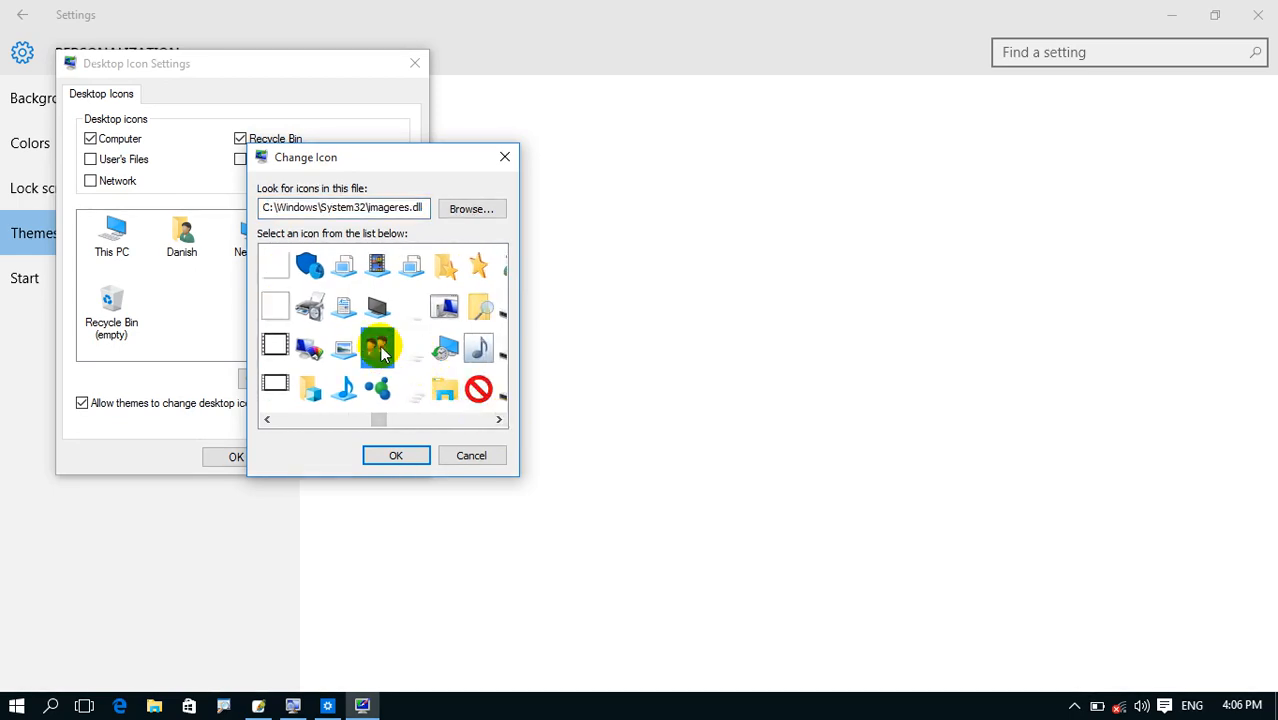
click(398, 455)
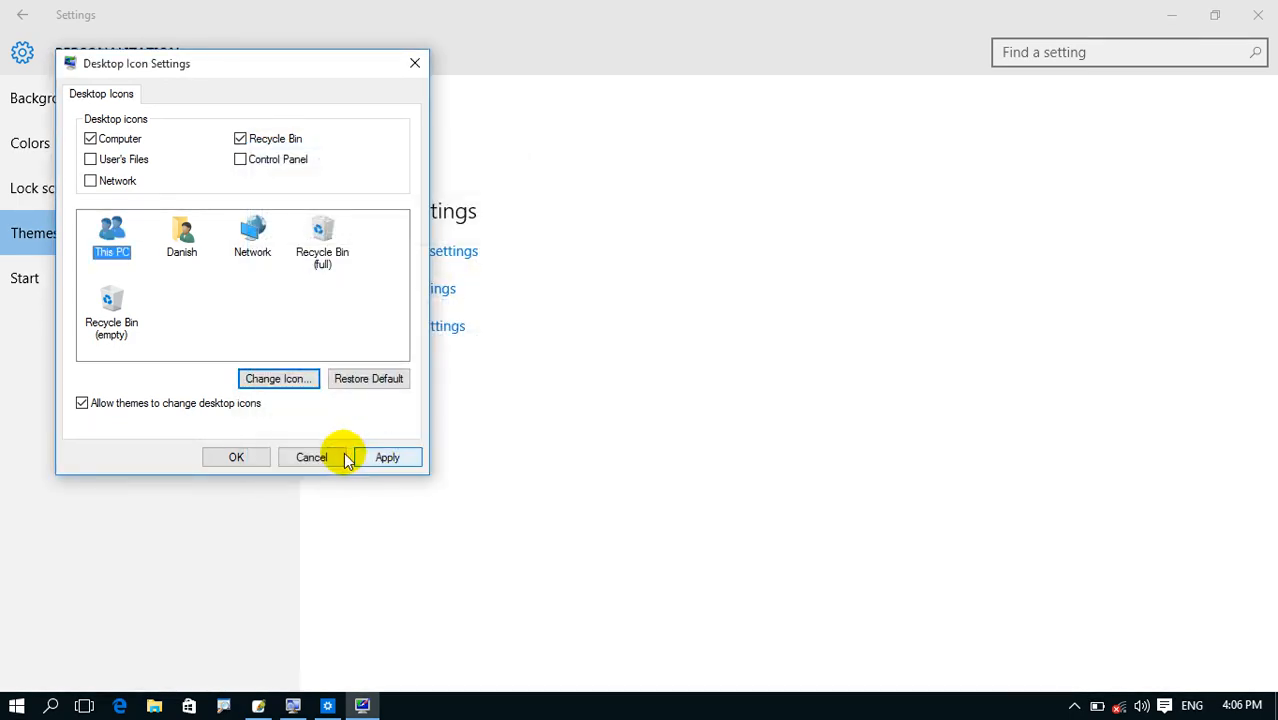
click(238, 455)
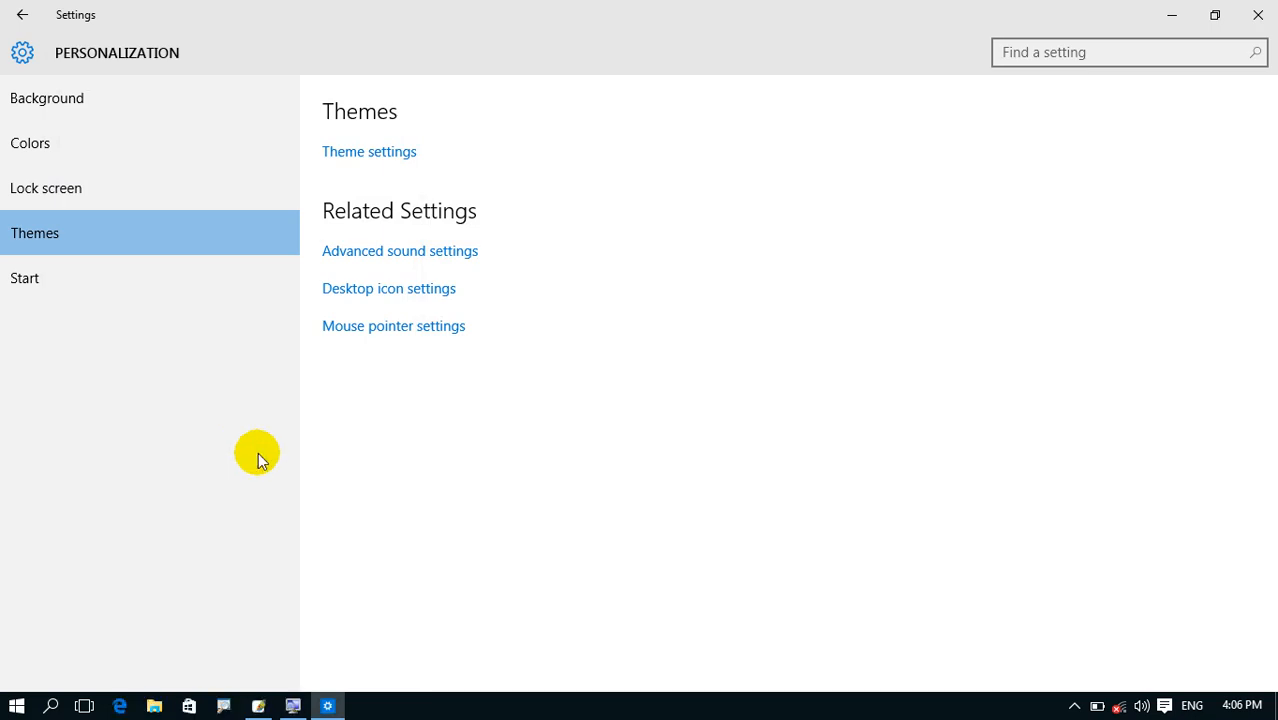
- Close the Settings window and move This PC onto the same row as the Recycle Bin, on its left side
click(1262, 14)
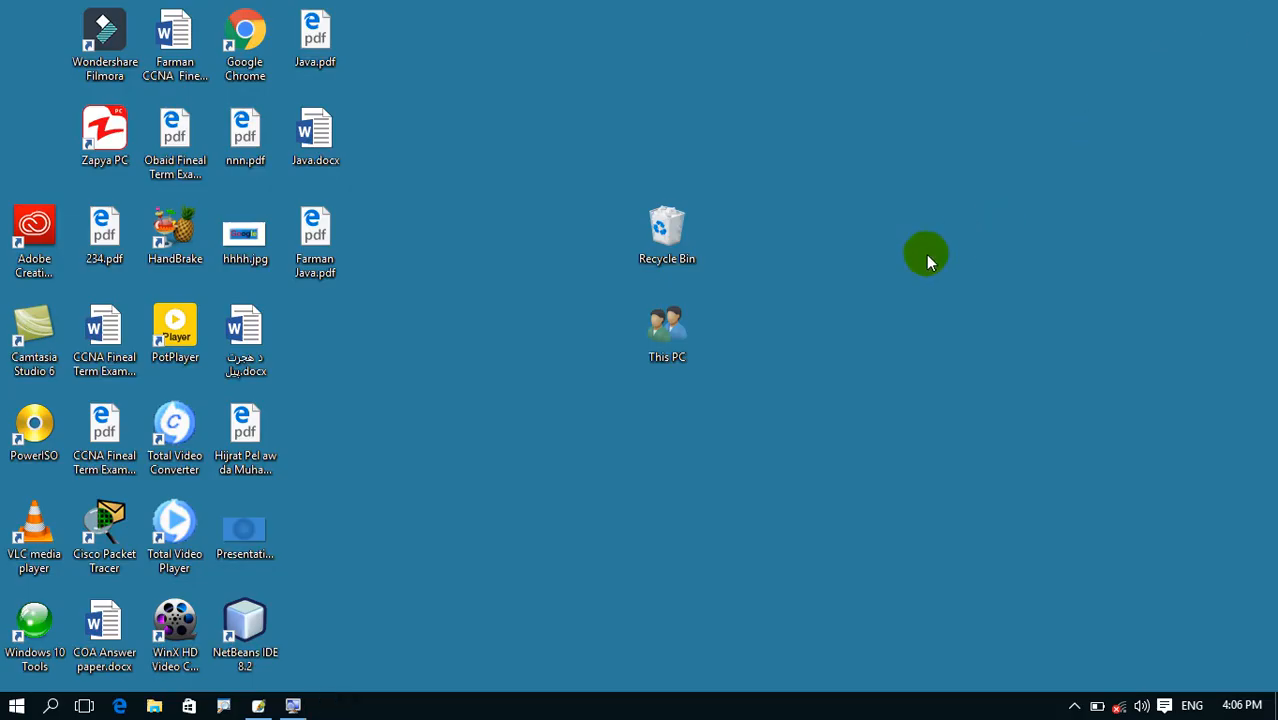
drag(676, 334, 560, 245)
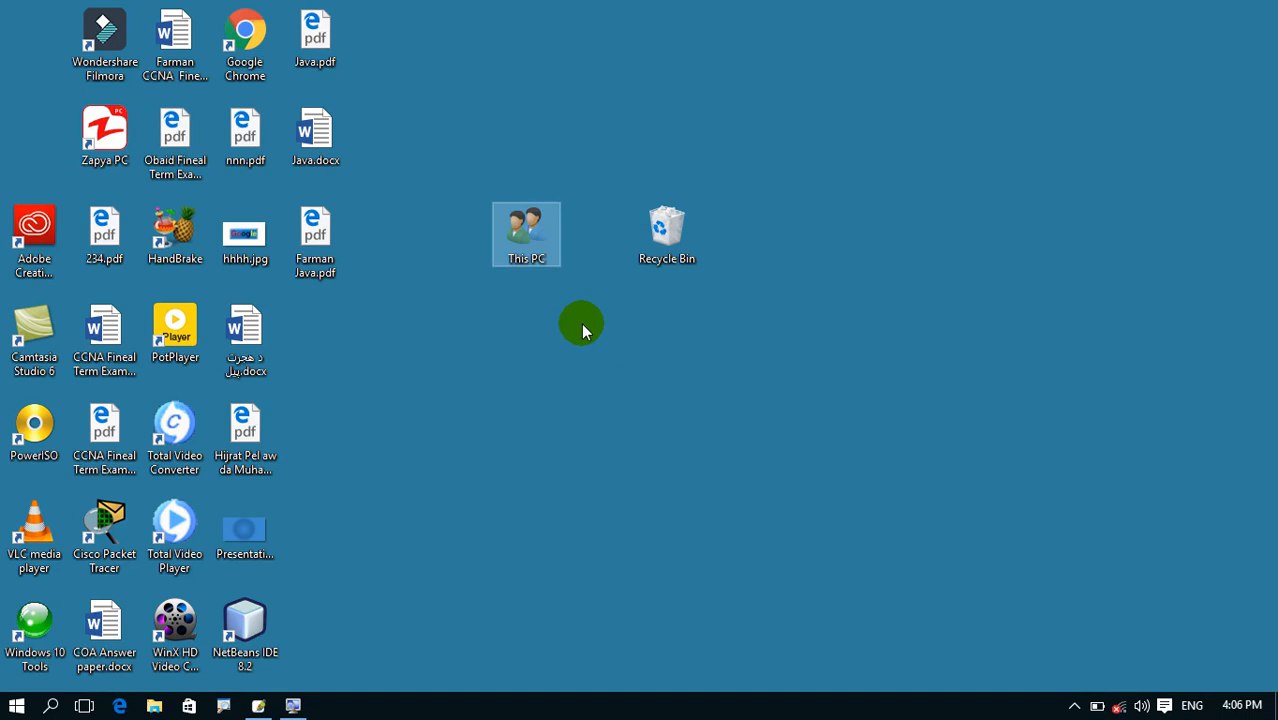
click(655, 248)
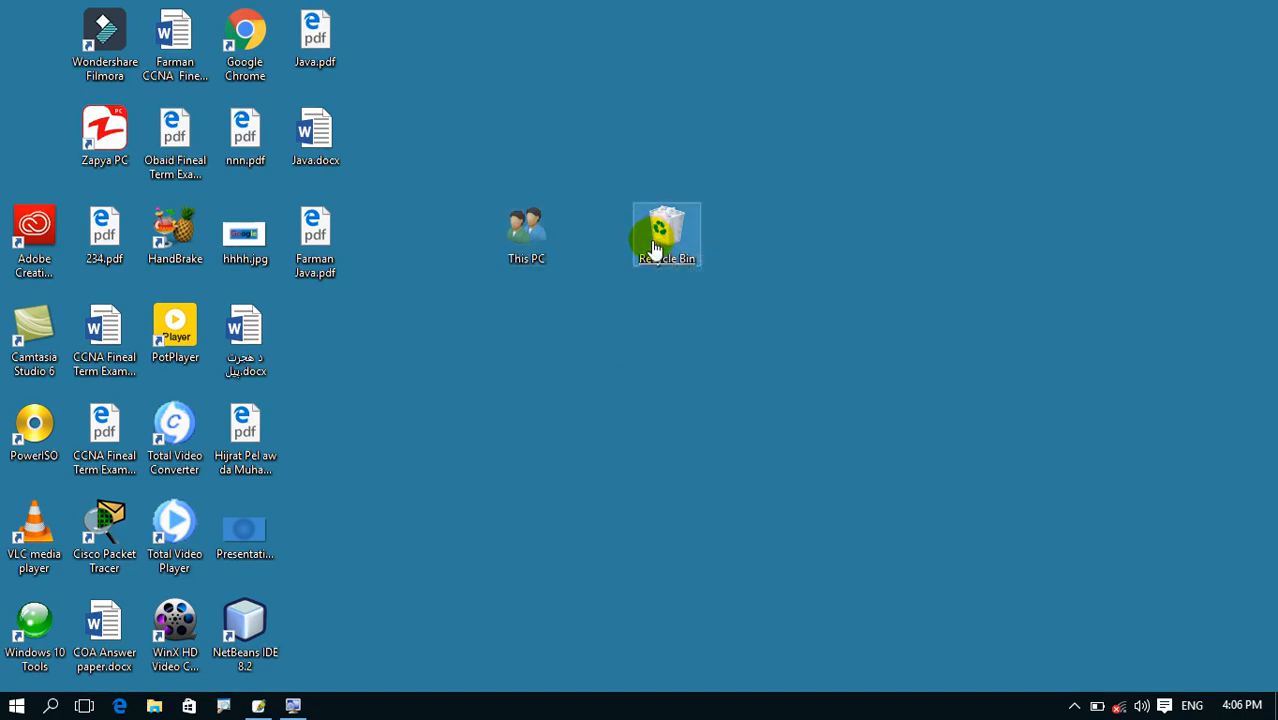
- Restore the default icon for This PC in the desktop icon settings under Themes and apply the change
right_click(645, 388)
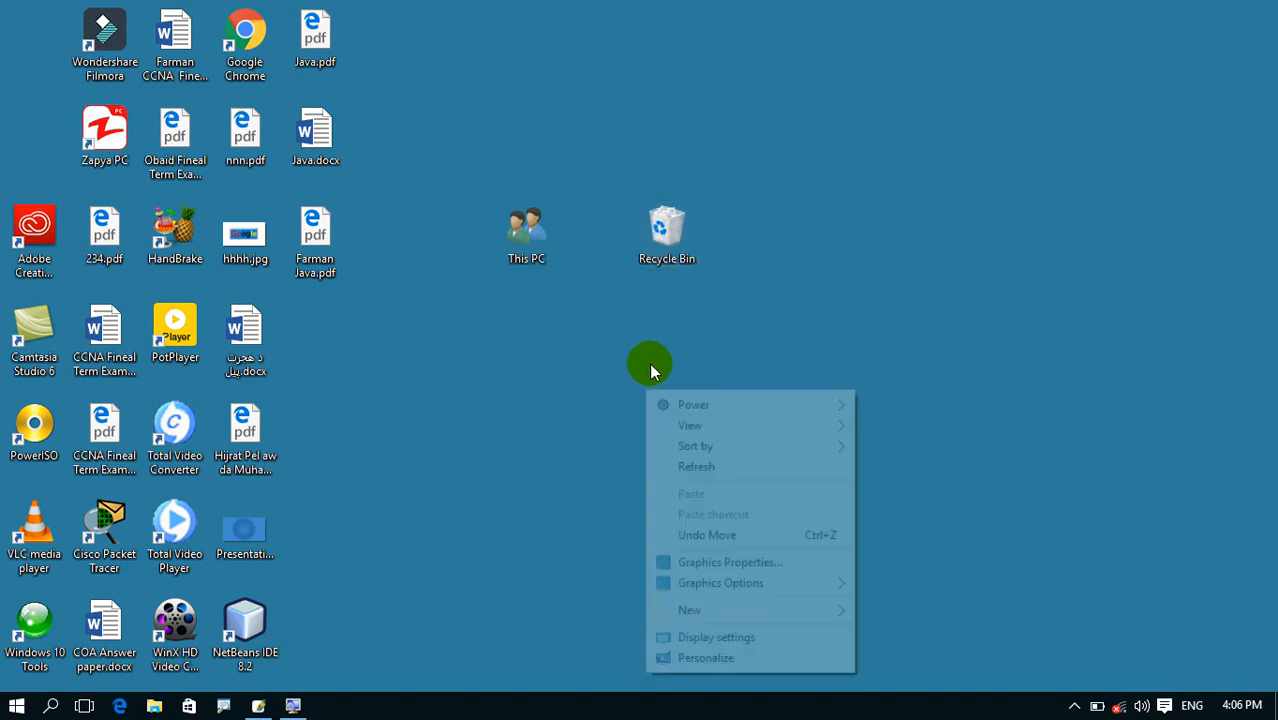
click(716, 657)
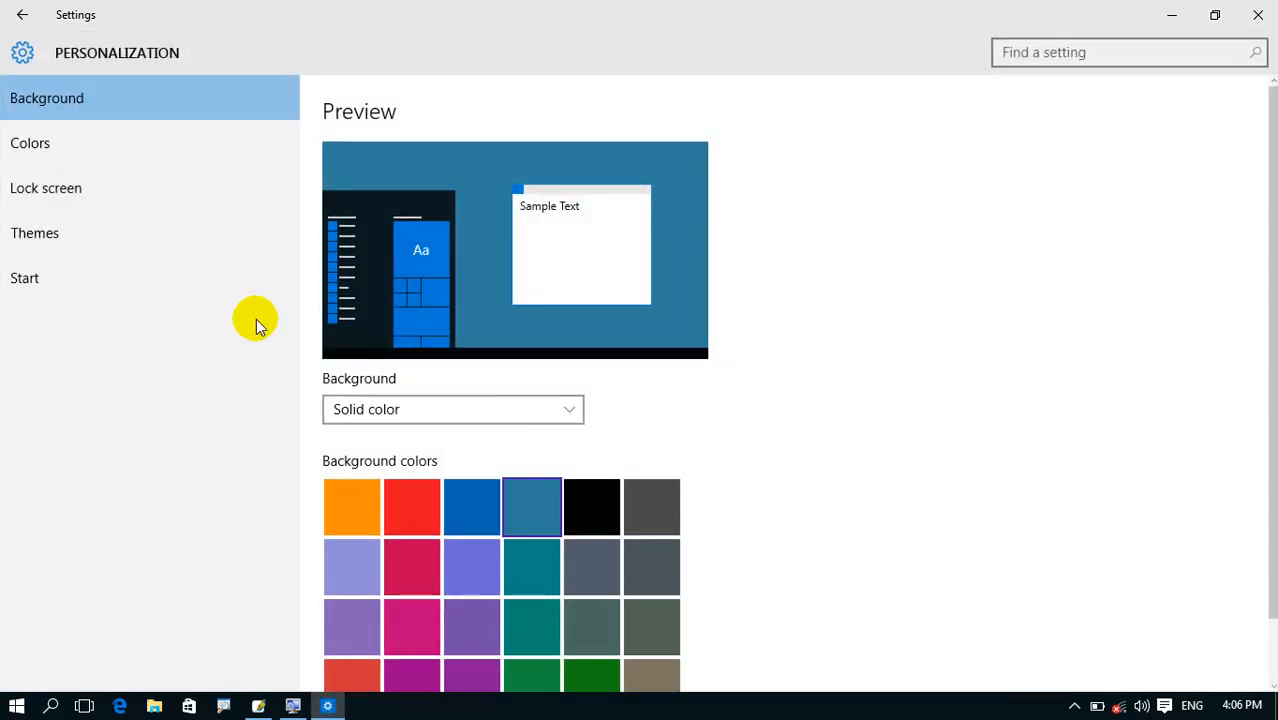
click(112, 242)
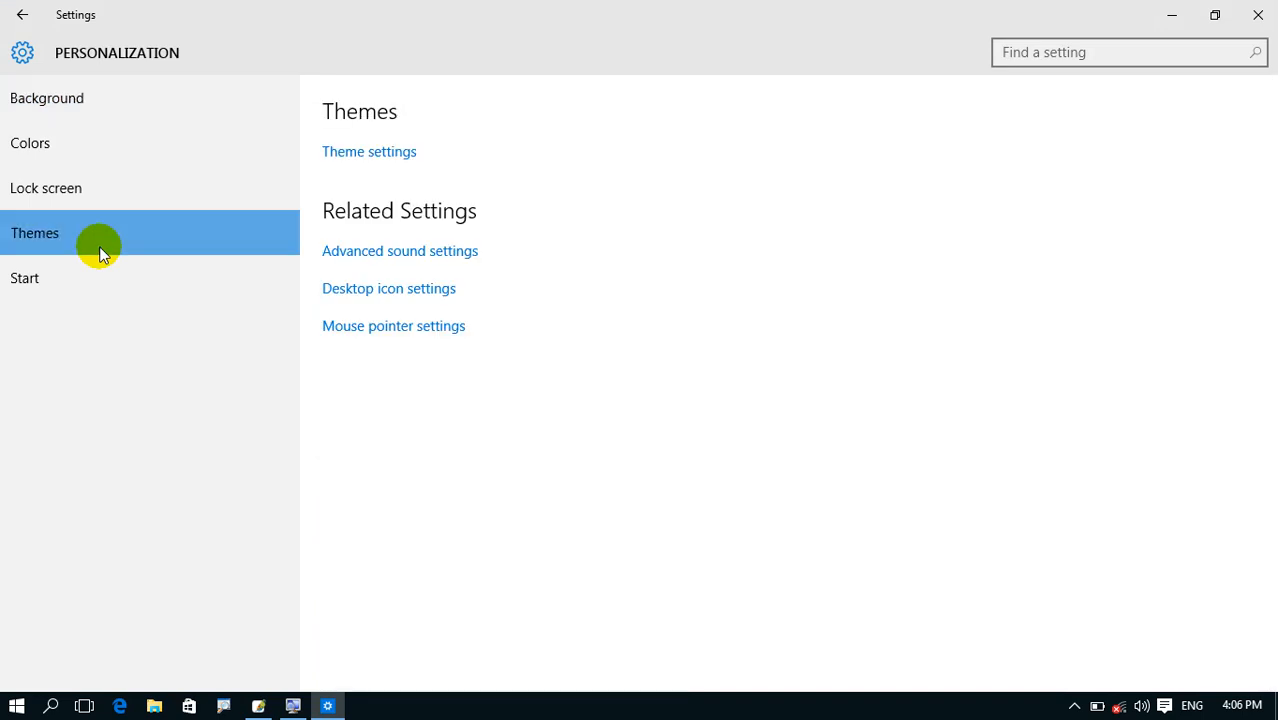
click(349, 290)
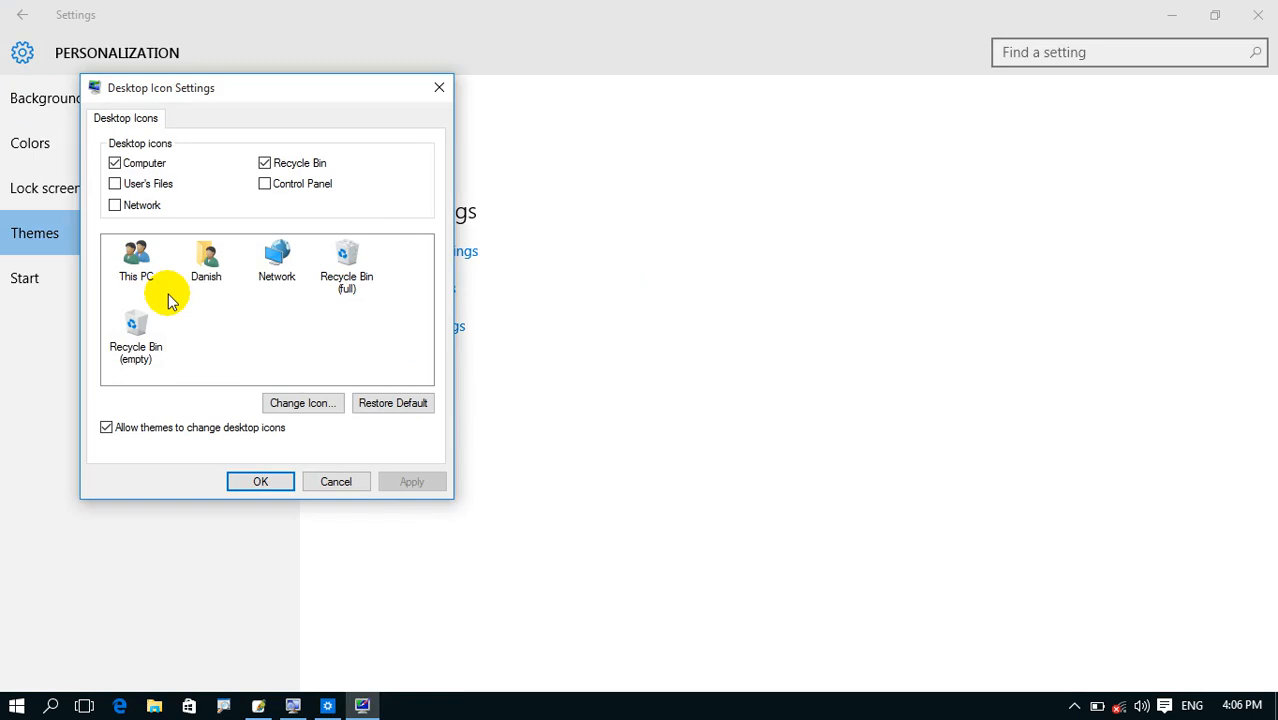
mouse_move(158, 282)
mouse_down()
mouse_move(208, 320)
mouse_move(380, 388)
mouse_move(371, 405)
mouse_move(448, 419)
mouse_move(392, 368)
mouse_up()
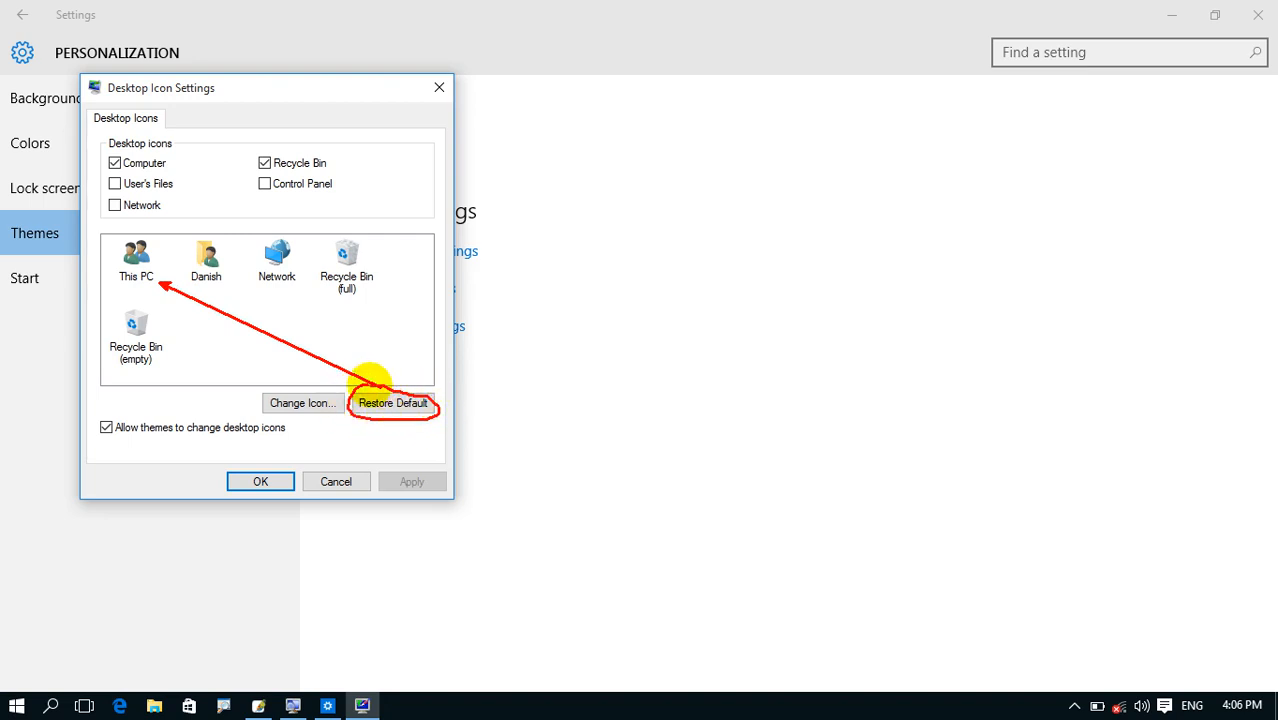
key(Escape)
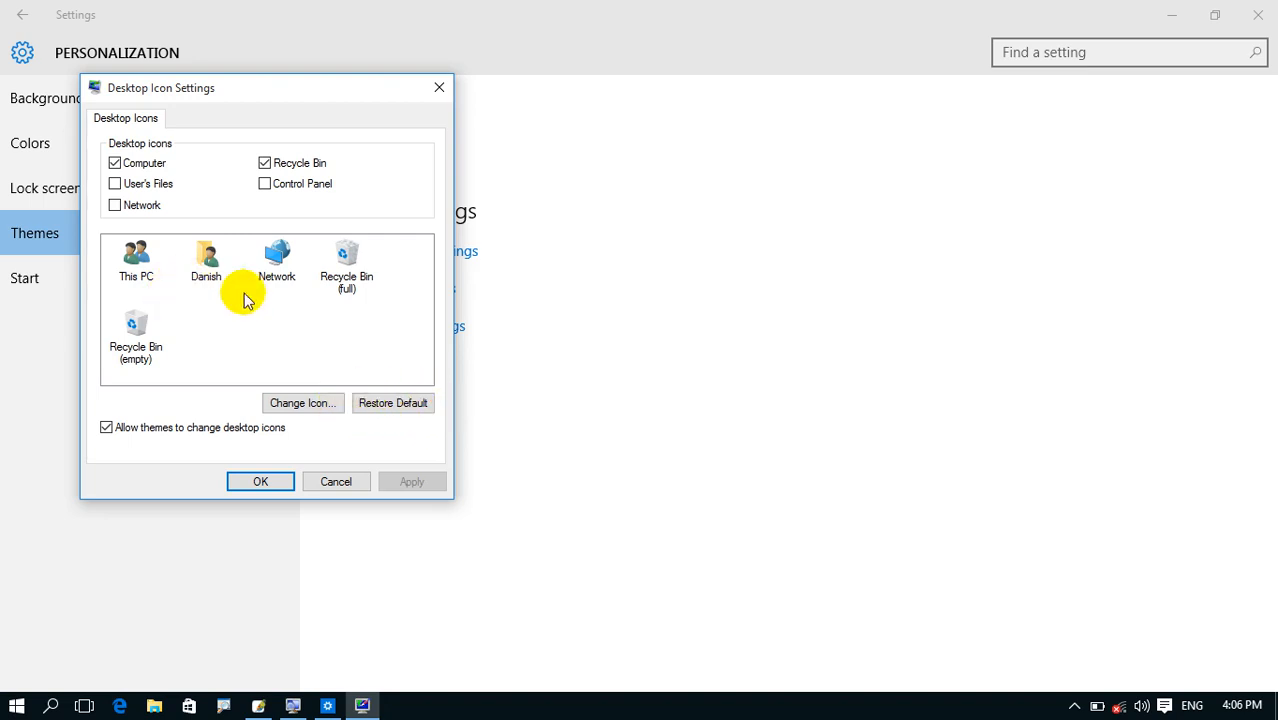
click(372, 403)
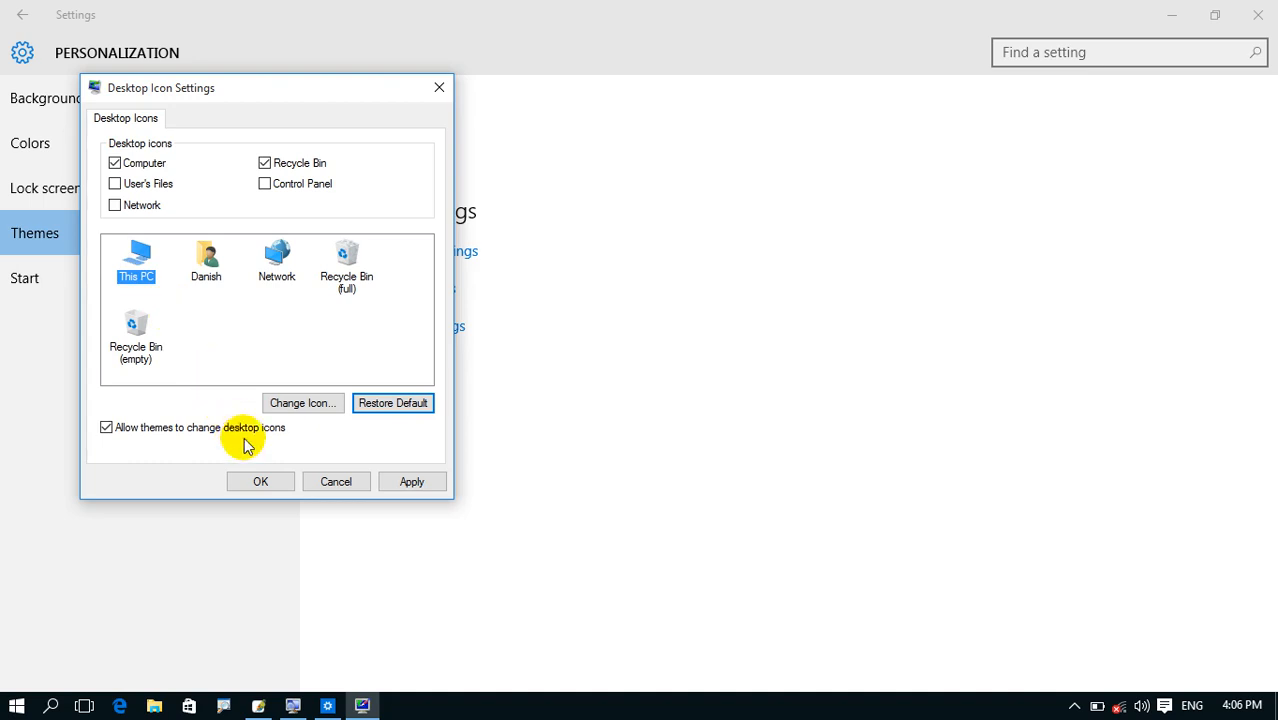
click(410, 481)
click(258, 481)
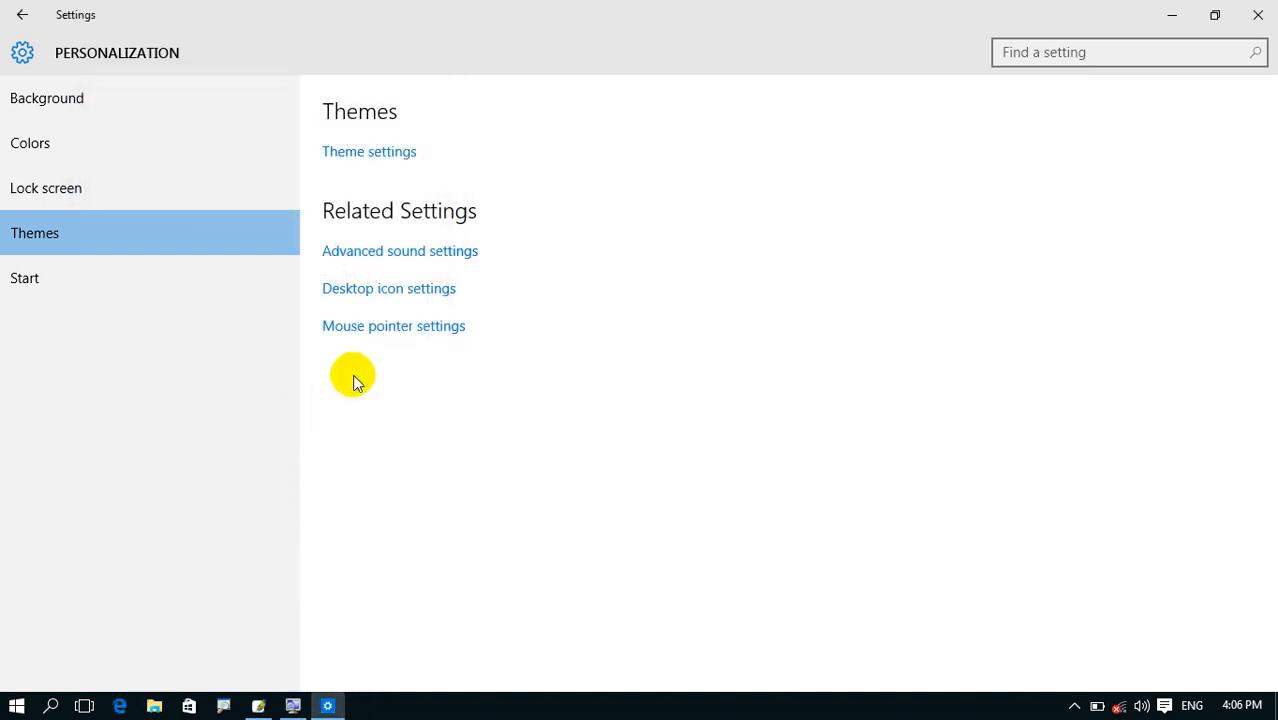
- Close the Settings window, move This PC one row down on the desktop, and deselect it
click(1250, 12)
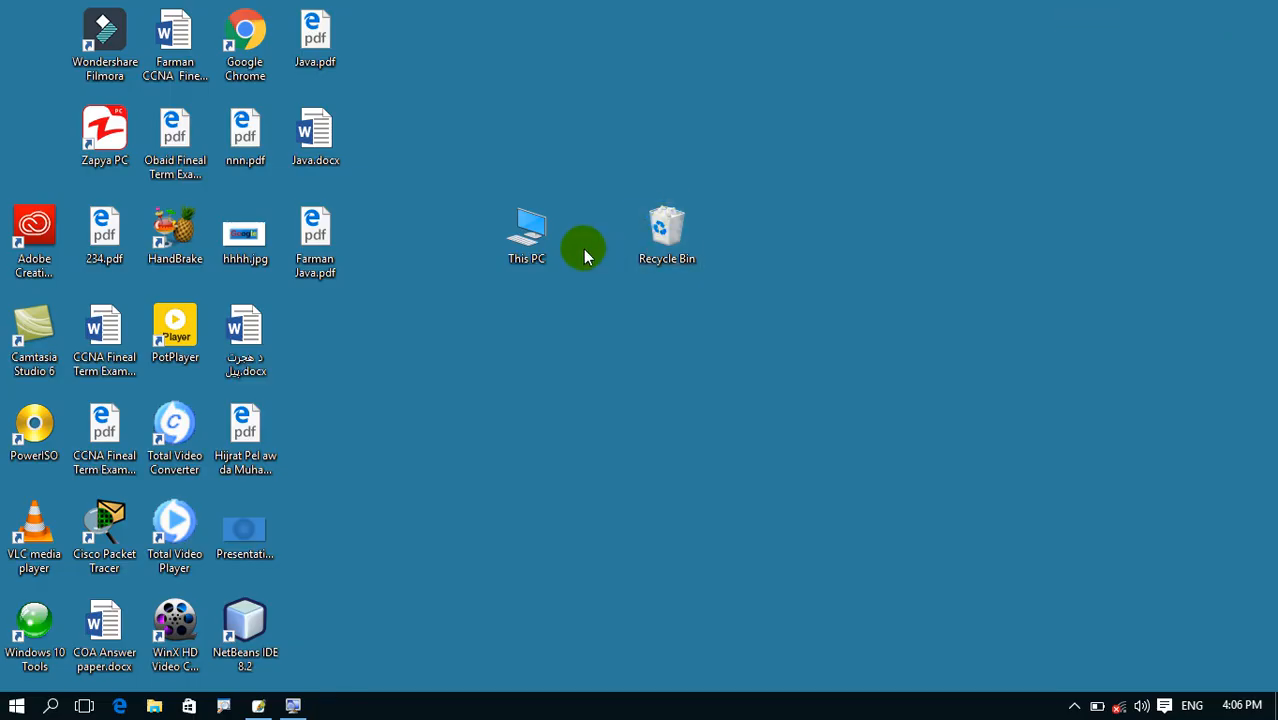
drag(572, 250, 556, 330)
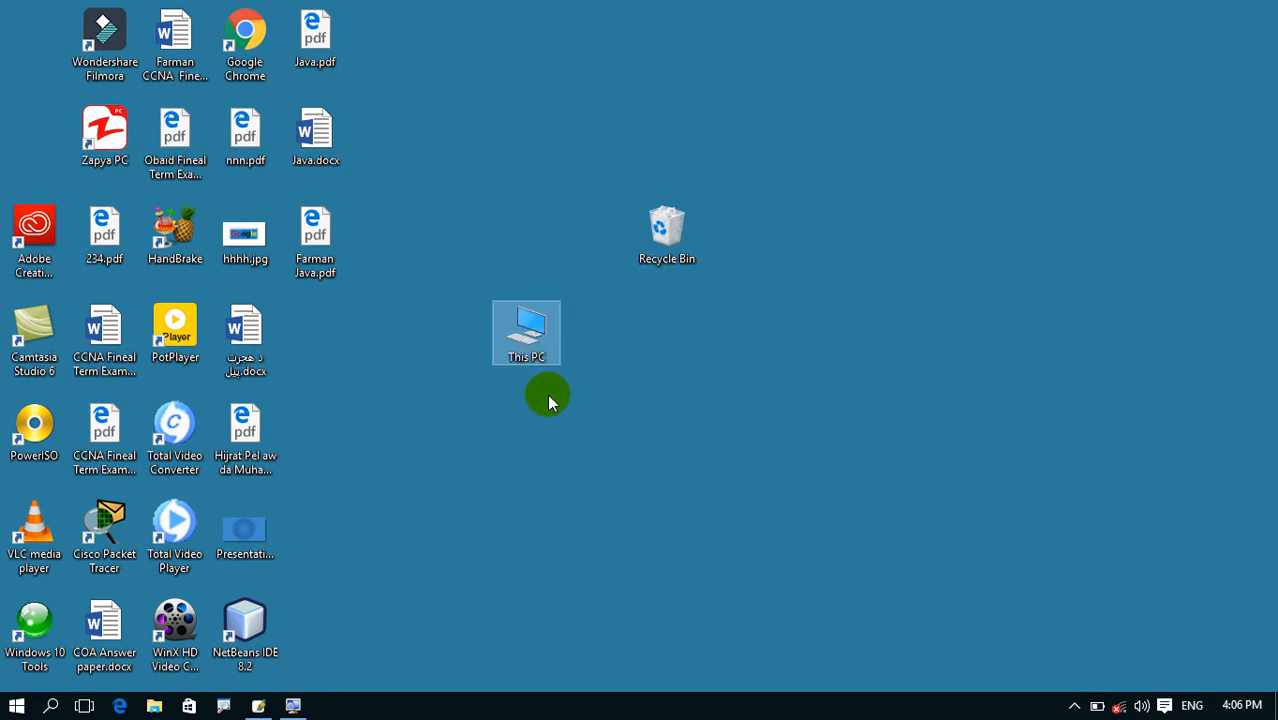
click(428, 348)
- Reopen the desktop personalization settings, view the Start menu briefly, and return to the settings
right_click(818, 366)
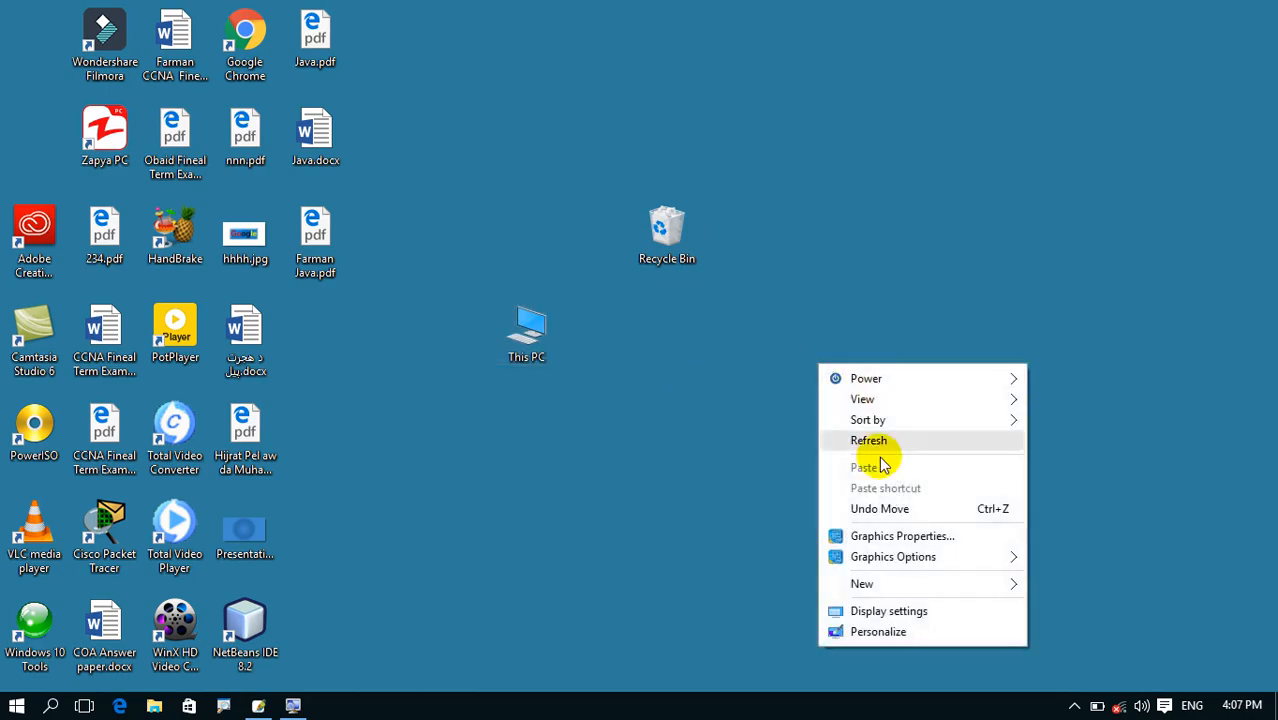
click(878, 631)
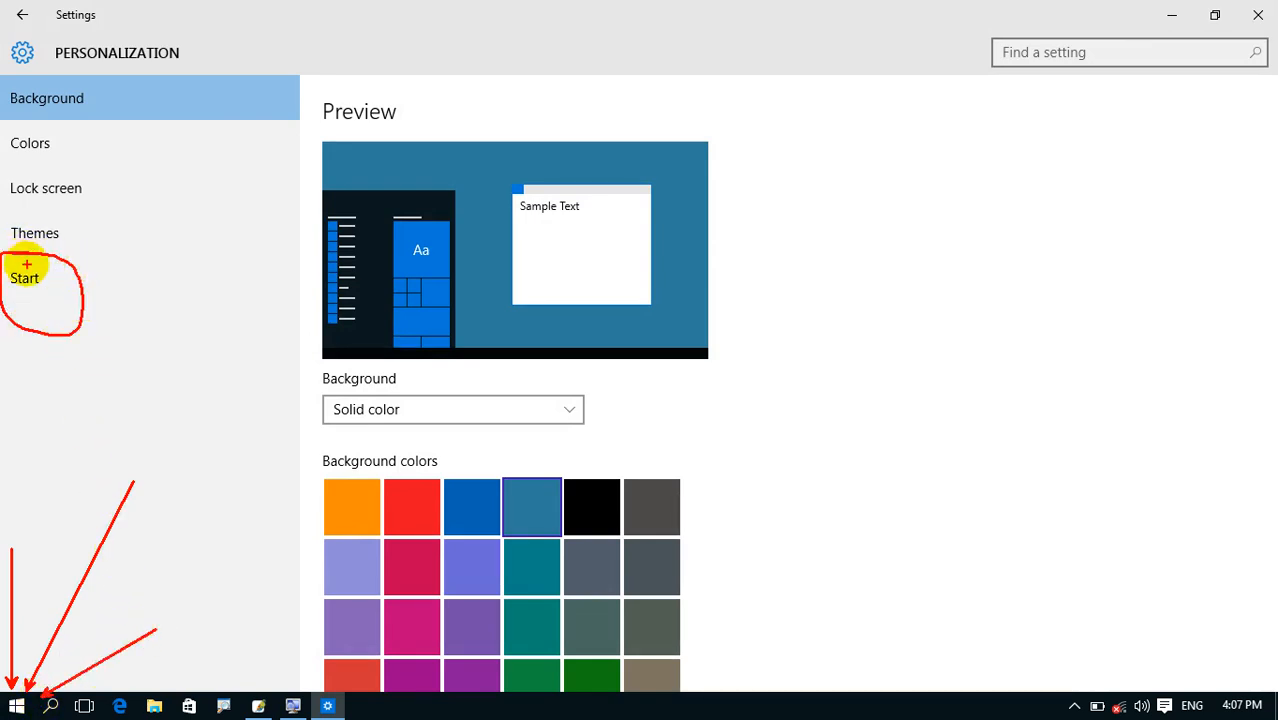
click(10, 708)
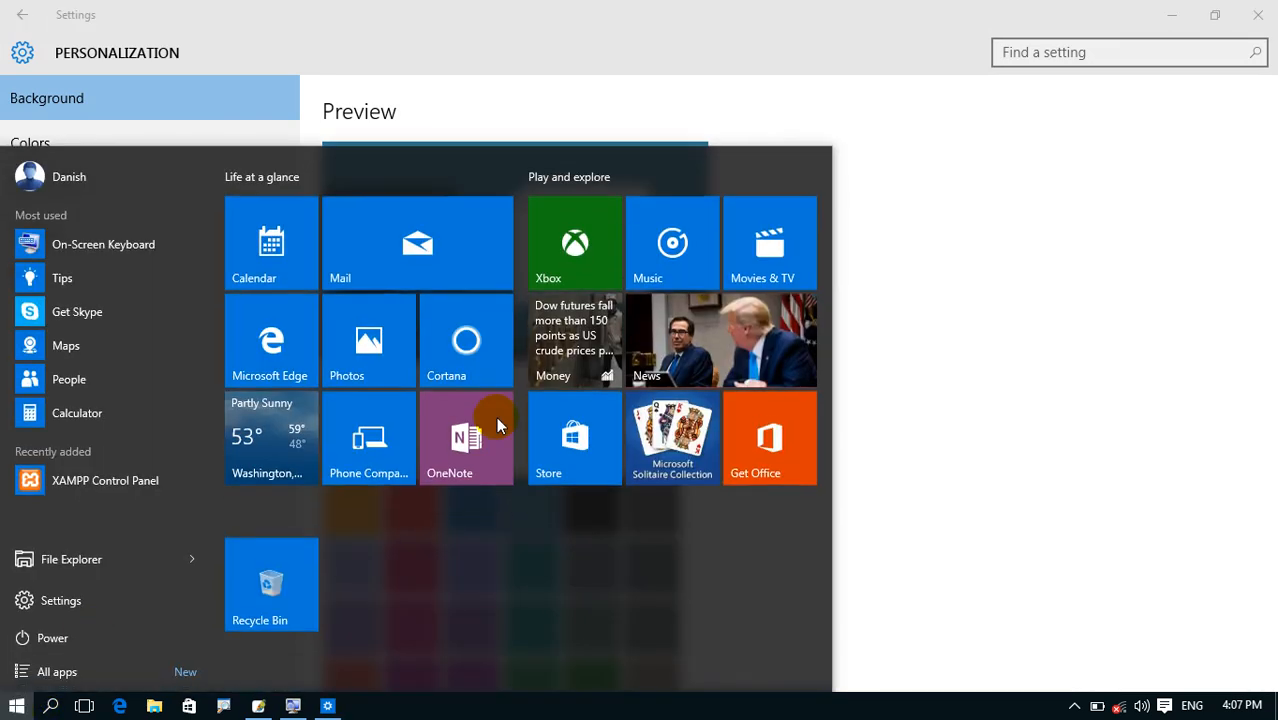
click(966, 372)
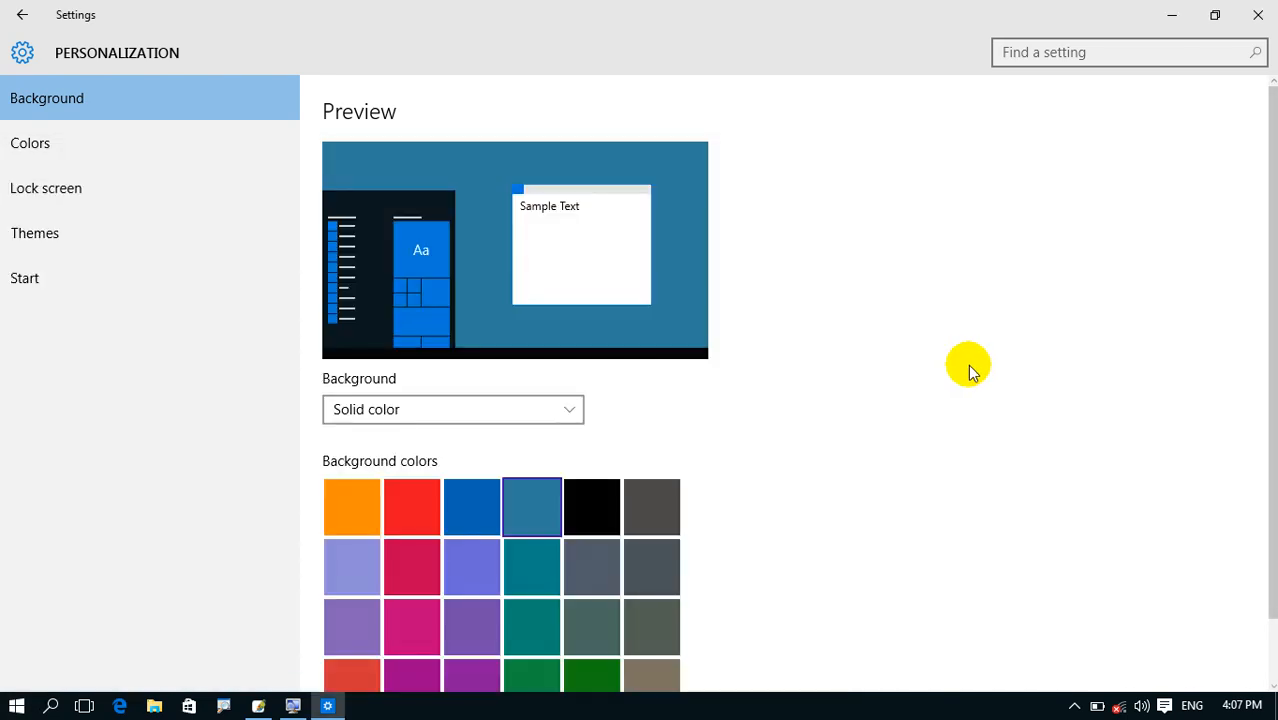
- Display the Start personalization settings and examine the most used and recently added apps in the Start menu
click(89, 280)
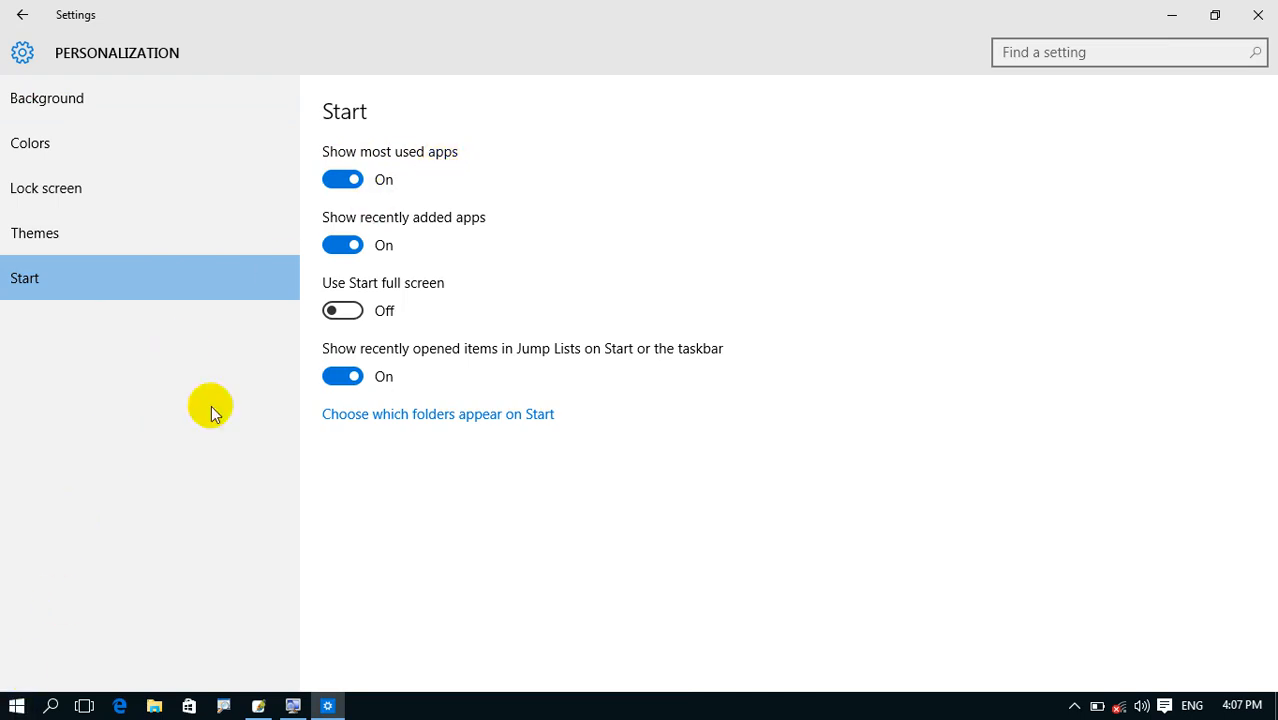
click(137, 285)
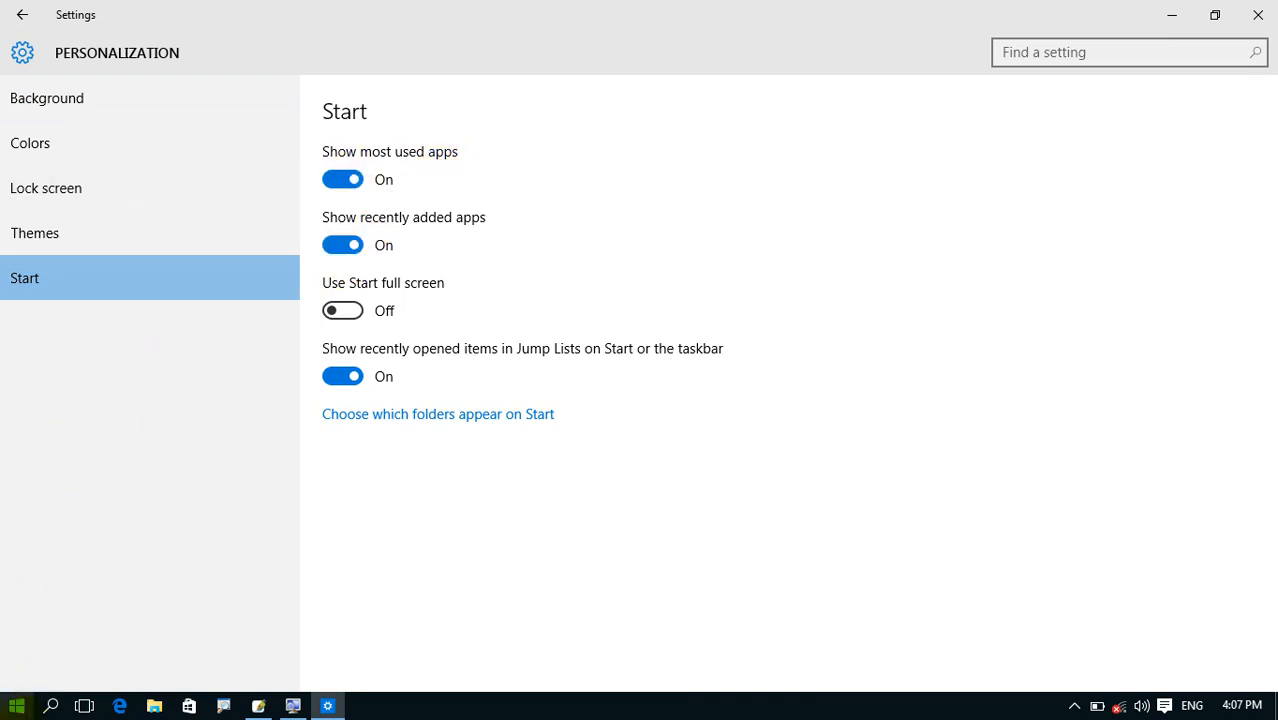
click(16, 706)
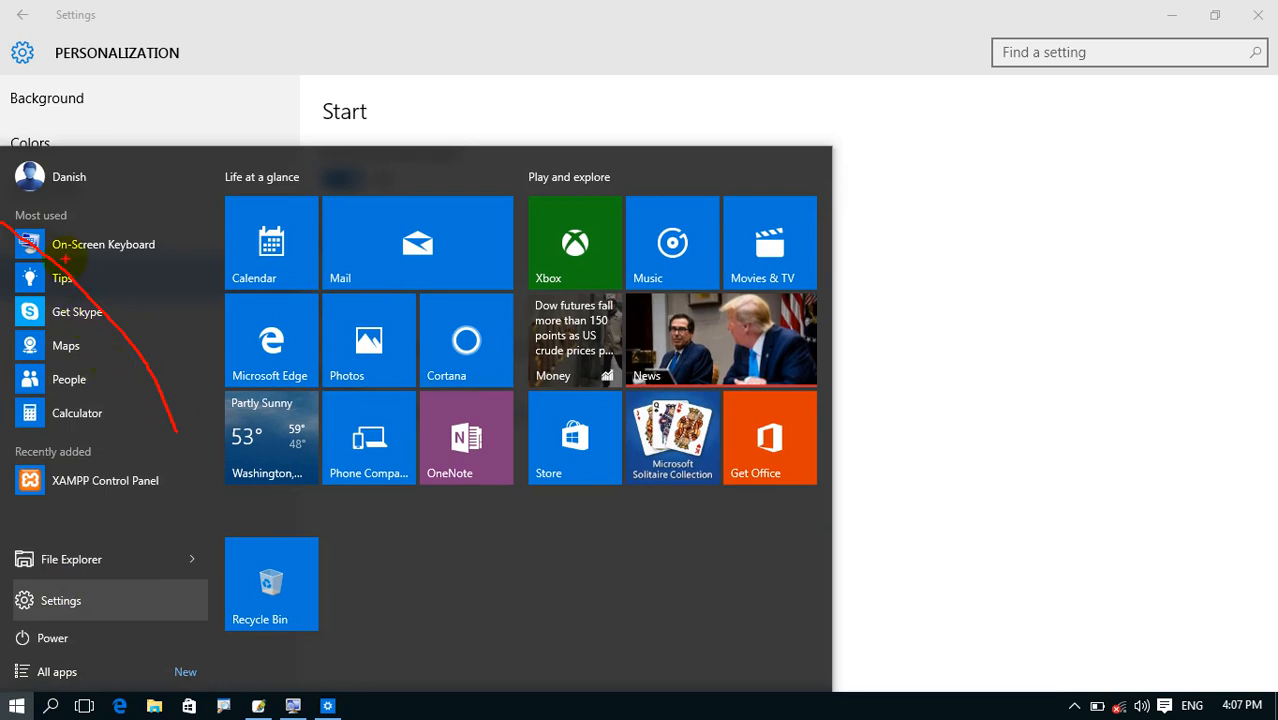
key(ctrl+z)
mouse_move(2, 219)
mouse_down()
mouse_move(120, 388)
mouse_move(184, 546)
mouse_move(200, 645)
mouse_up()
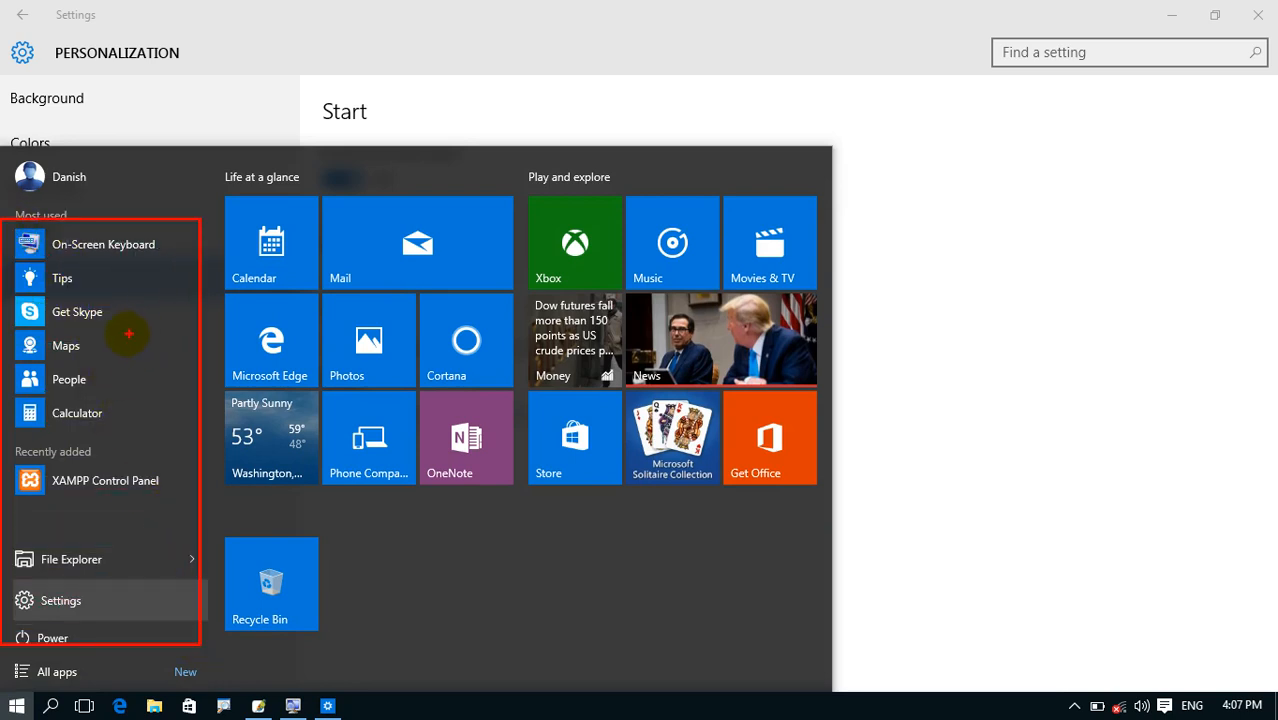
drag(129, 333, 158, 298)
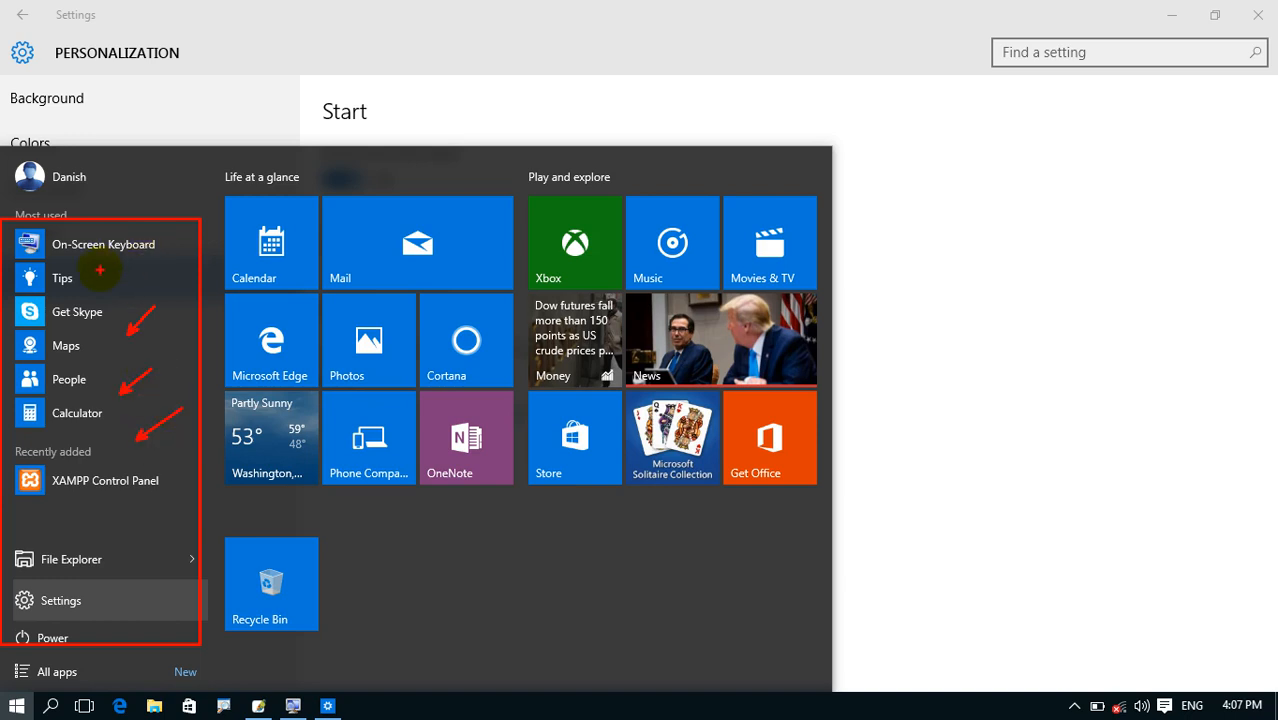
- Turn off the most used apps for Start and check the change in the Start menu
key(Escape)
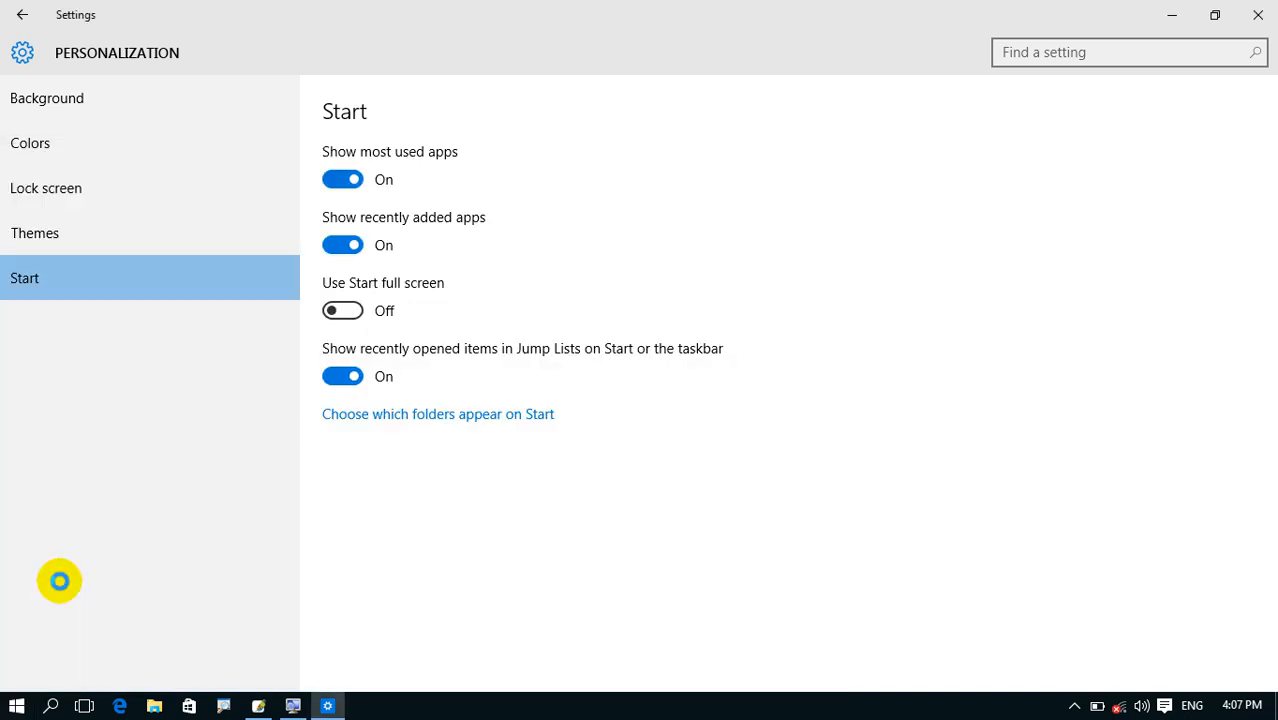
click(356, 182)
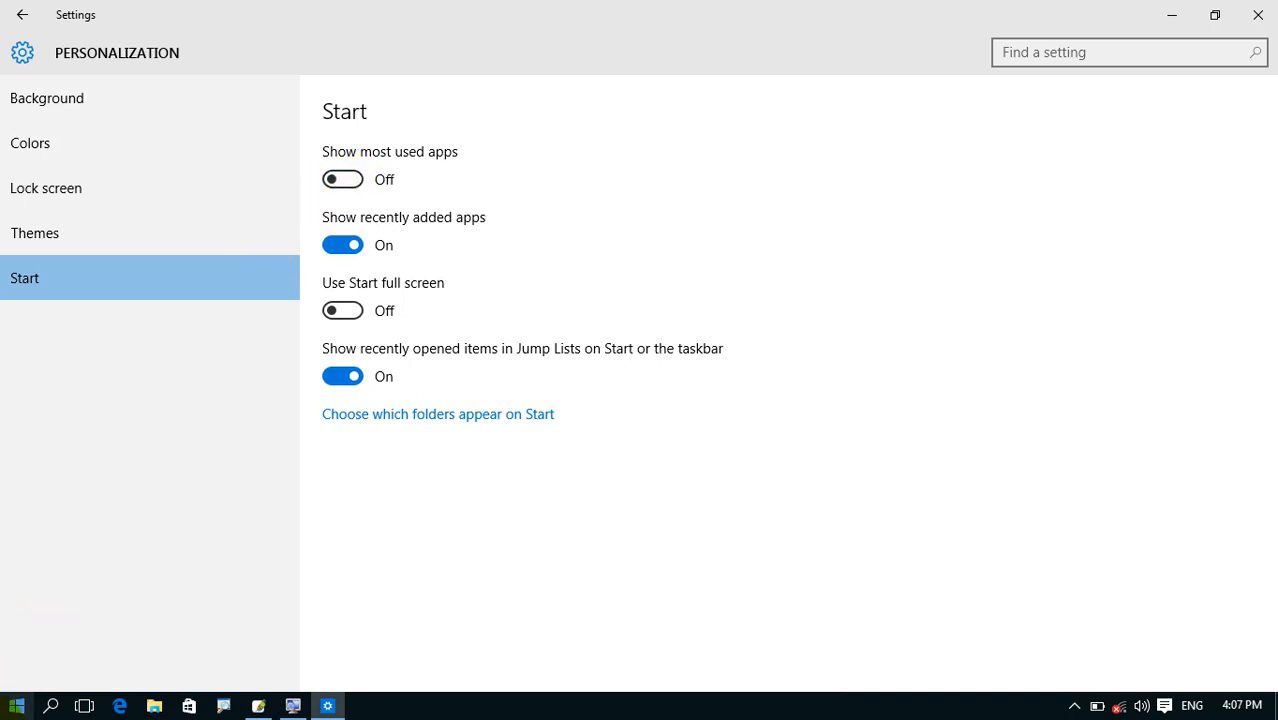
click(16, 706)
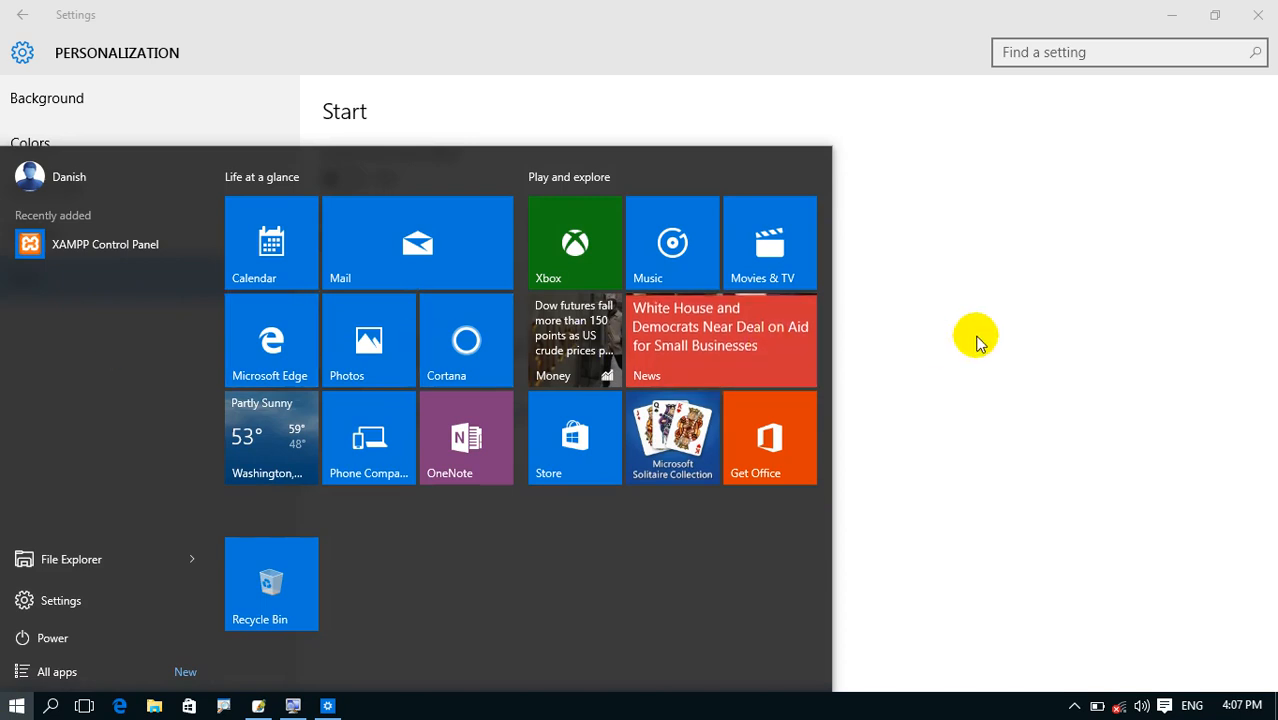
click(968, 335)
- Turn the most used apps back on for Start and view the list in the Start menu
click(342, 180)
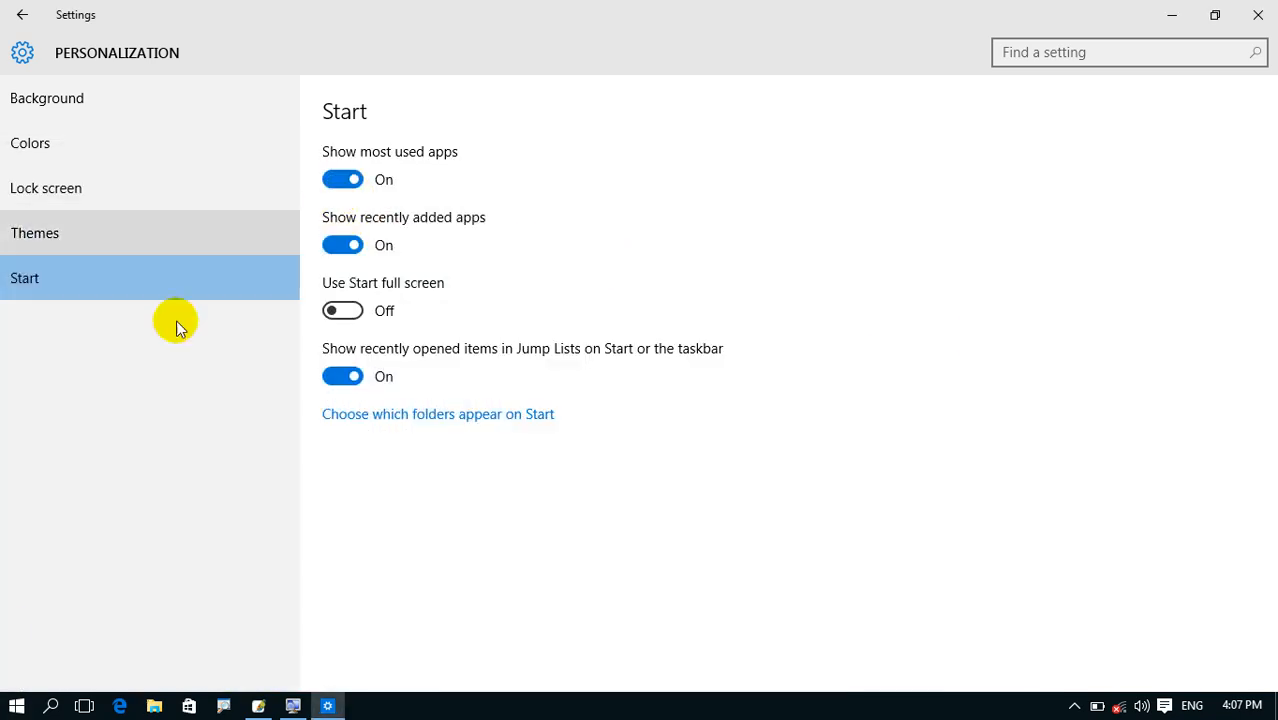
click(16, 706)
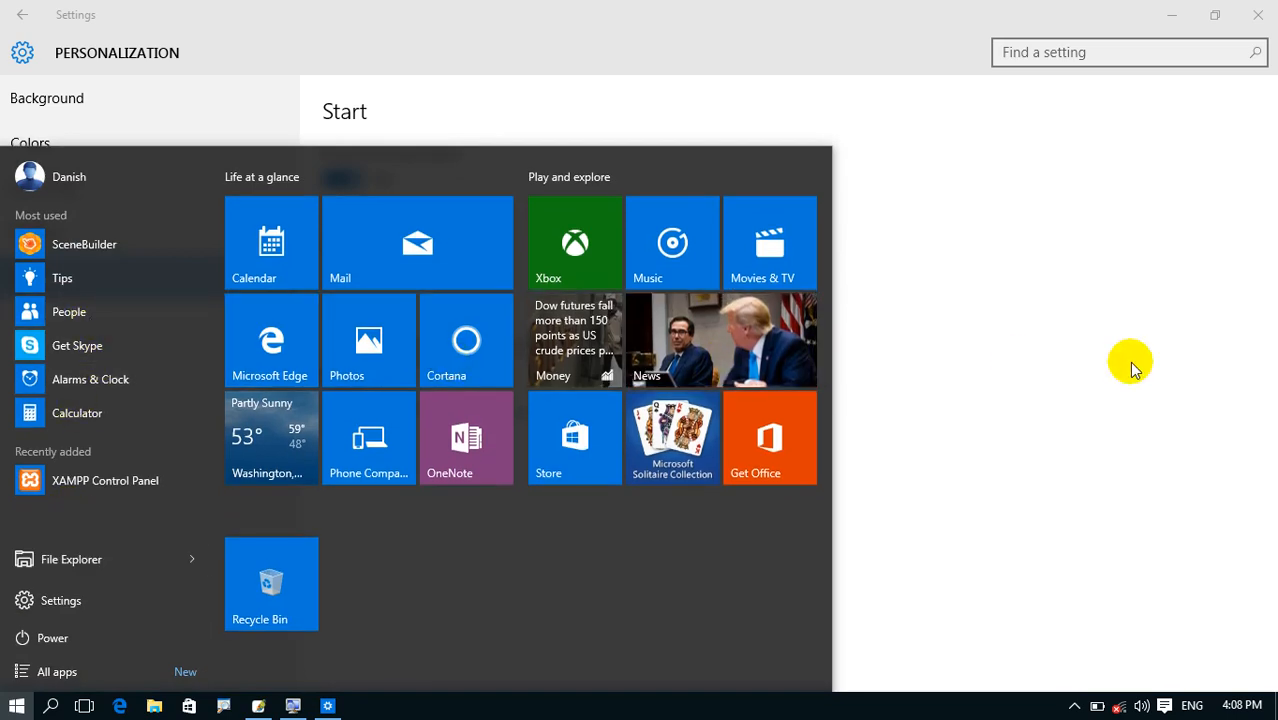
click(1127, 370)
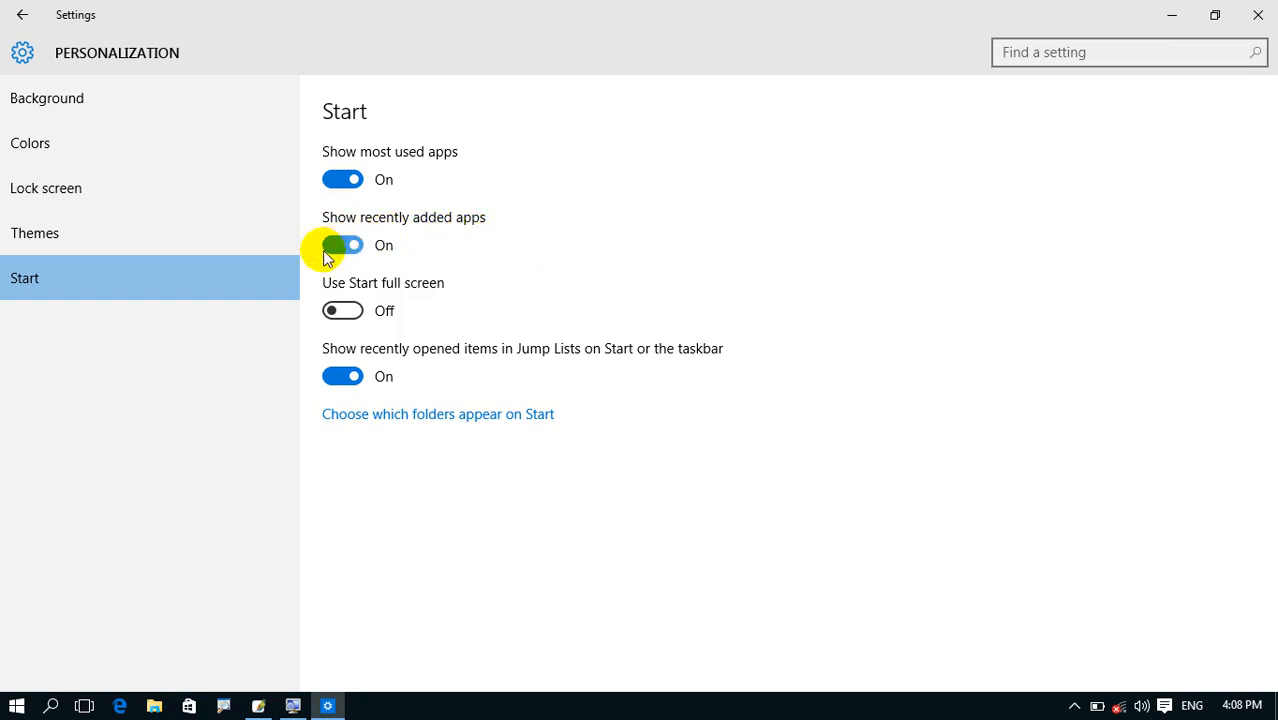
- Review the recently added apps in the Start menu, turn off their display, and check the menu again
click(16, 706)
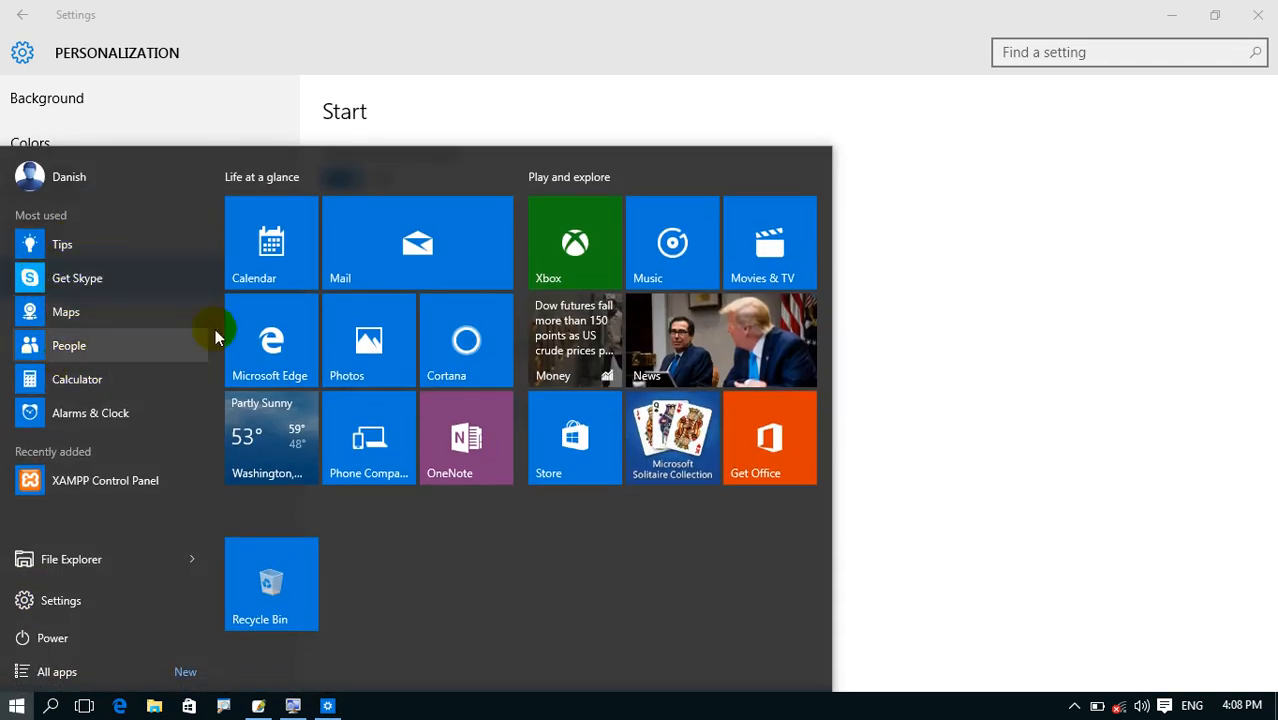
click(950, 320)
click(352, 245)
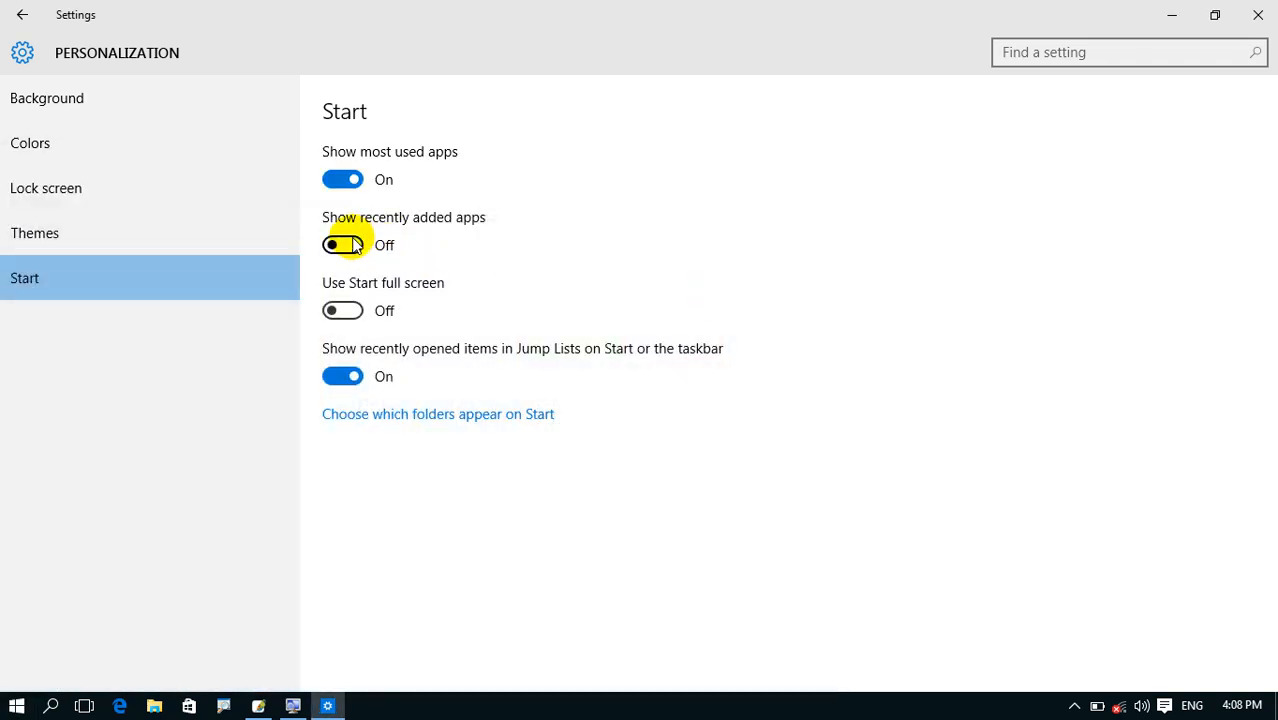
click(16, 706)
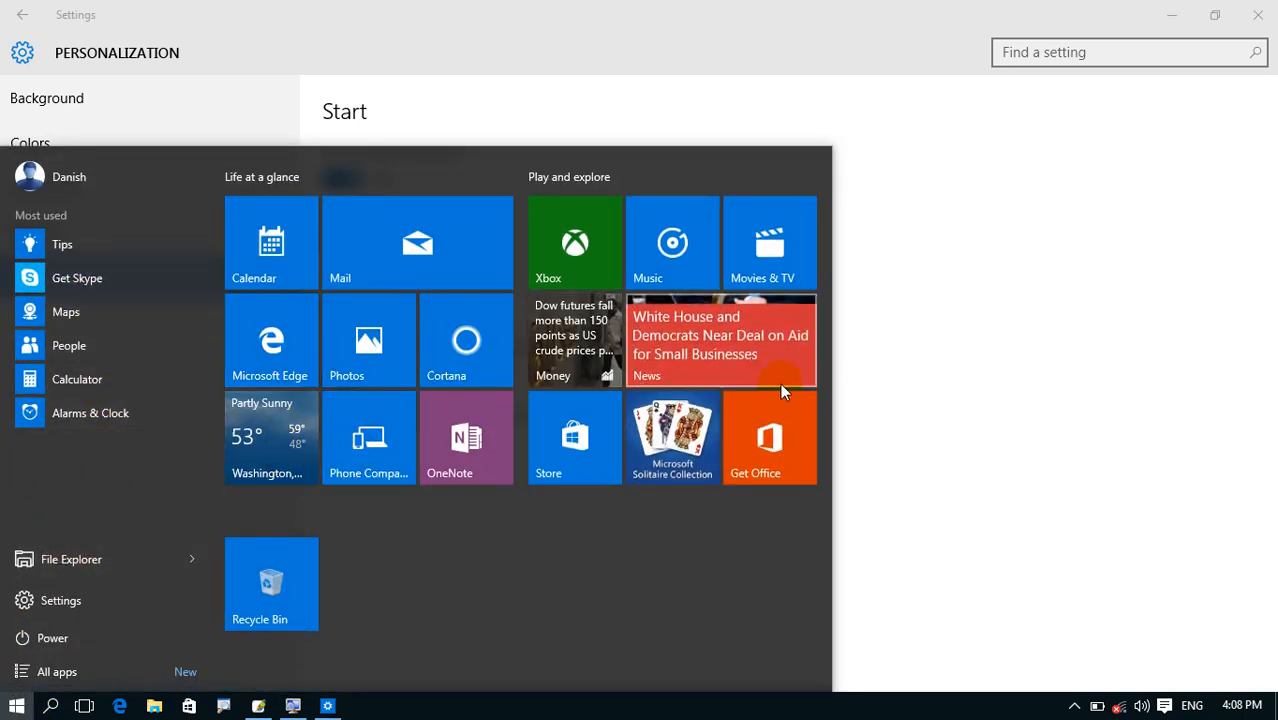
- Turn the recently added apps back on for Start and check the Start menu
click(862, 389)
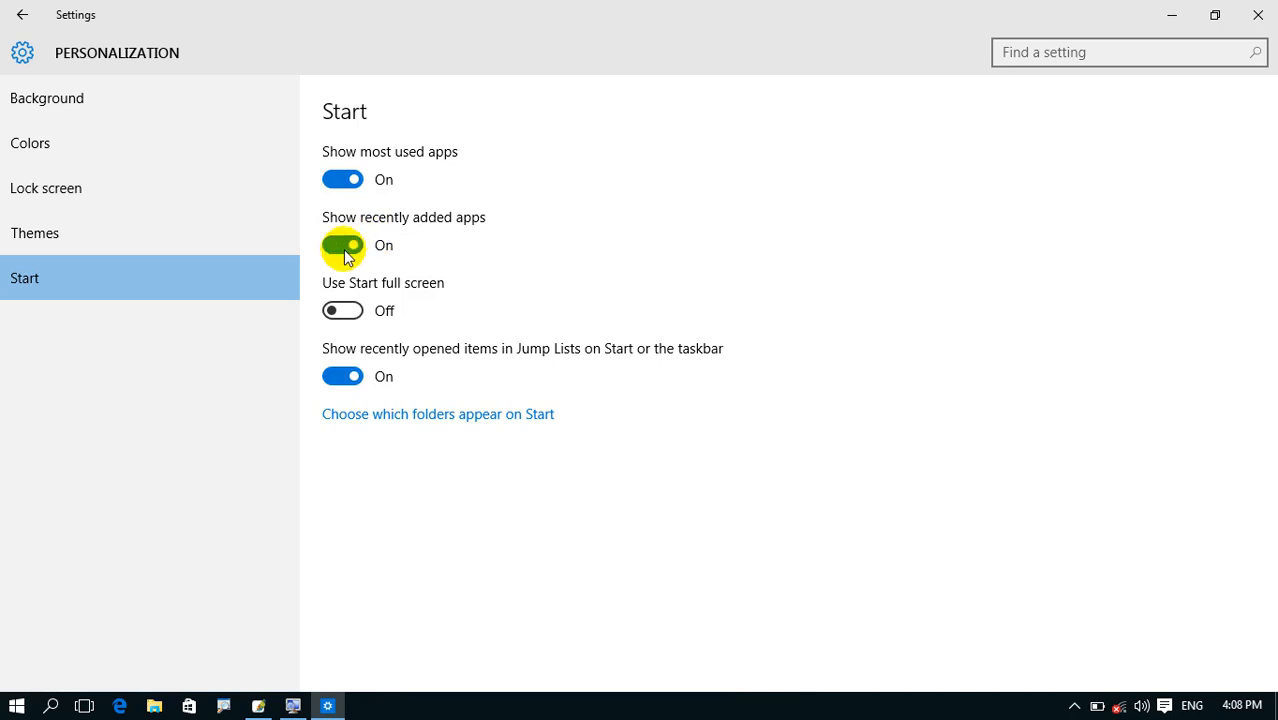
click(17, 706)
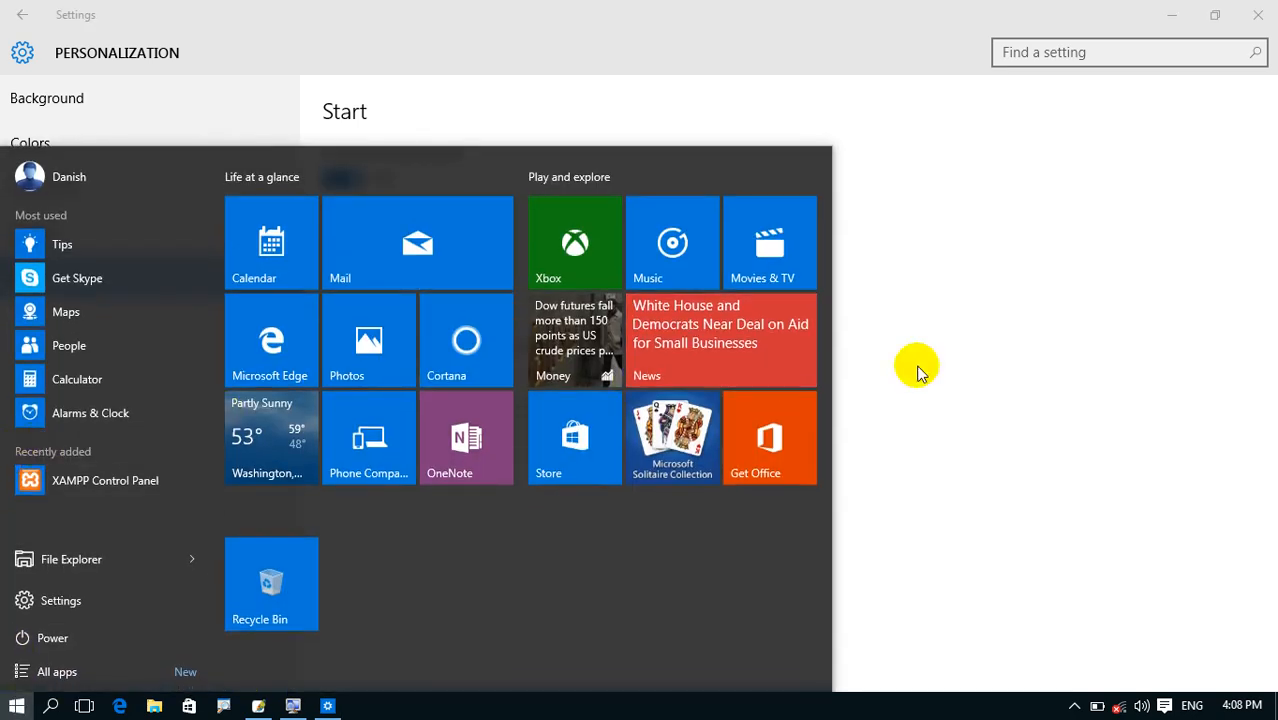
click(1005, 346)
- Turn off both the most used and the recently added apps for Start, checking the Start menu after each change
click(342, 179)
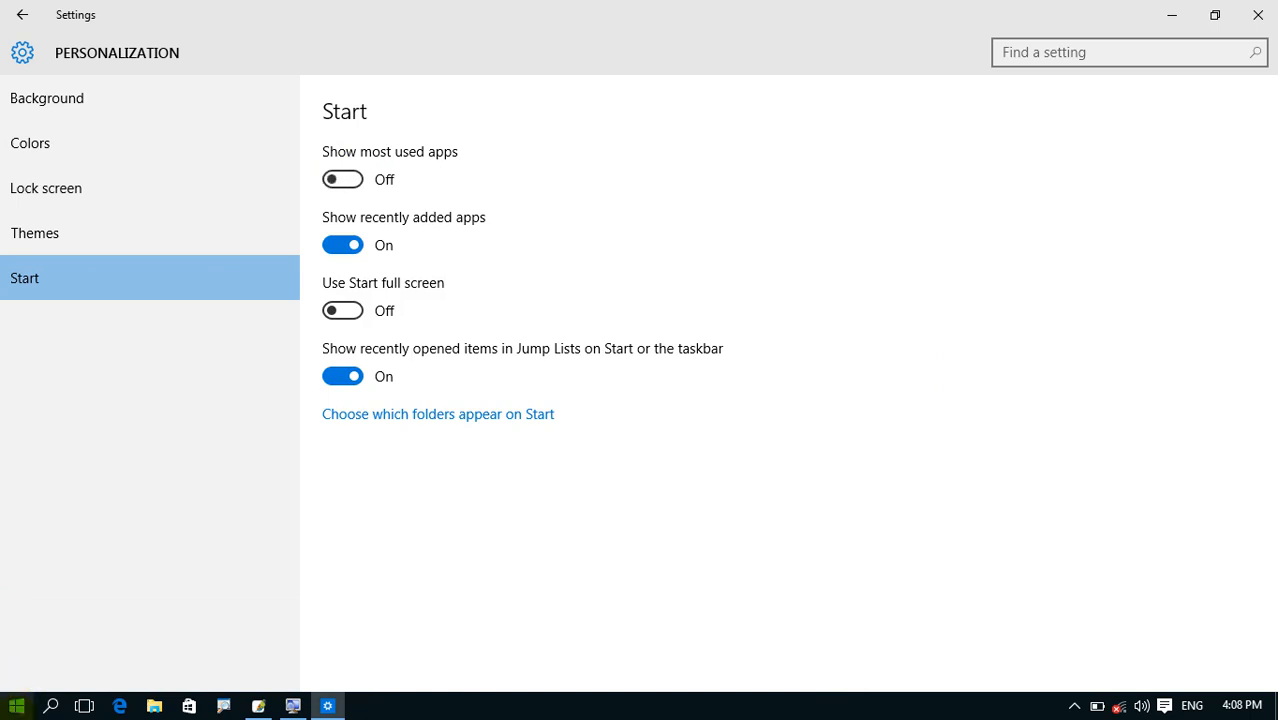
click(17, 706)
click(948, 334)
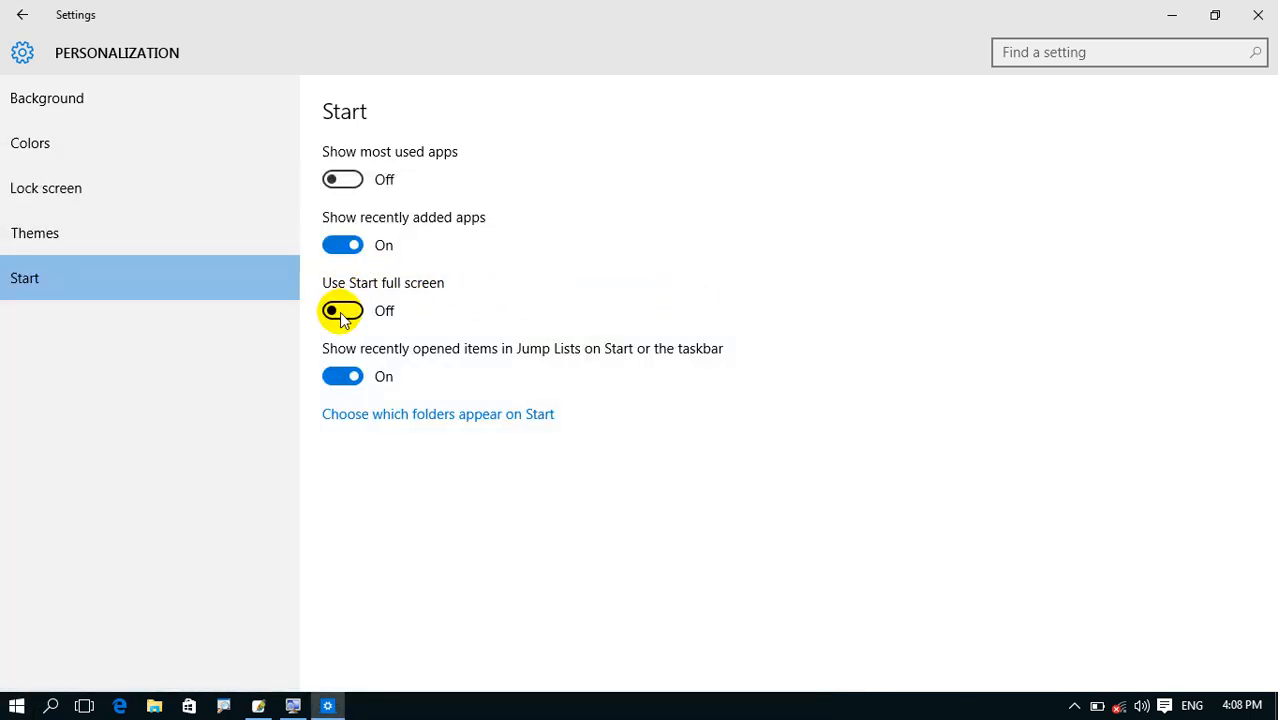
click(342, 245)
click(14, 708)
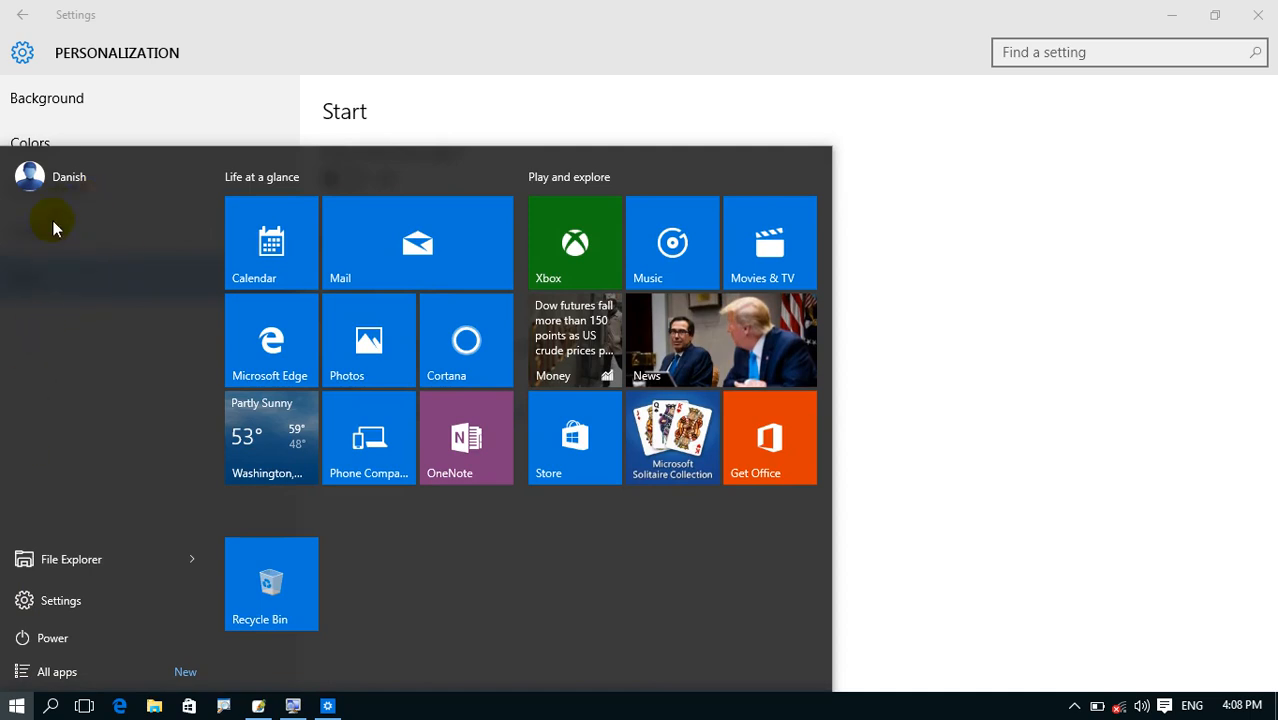
click(868, 245)
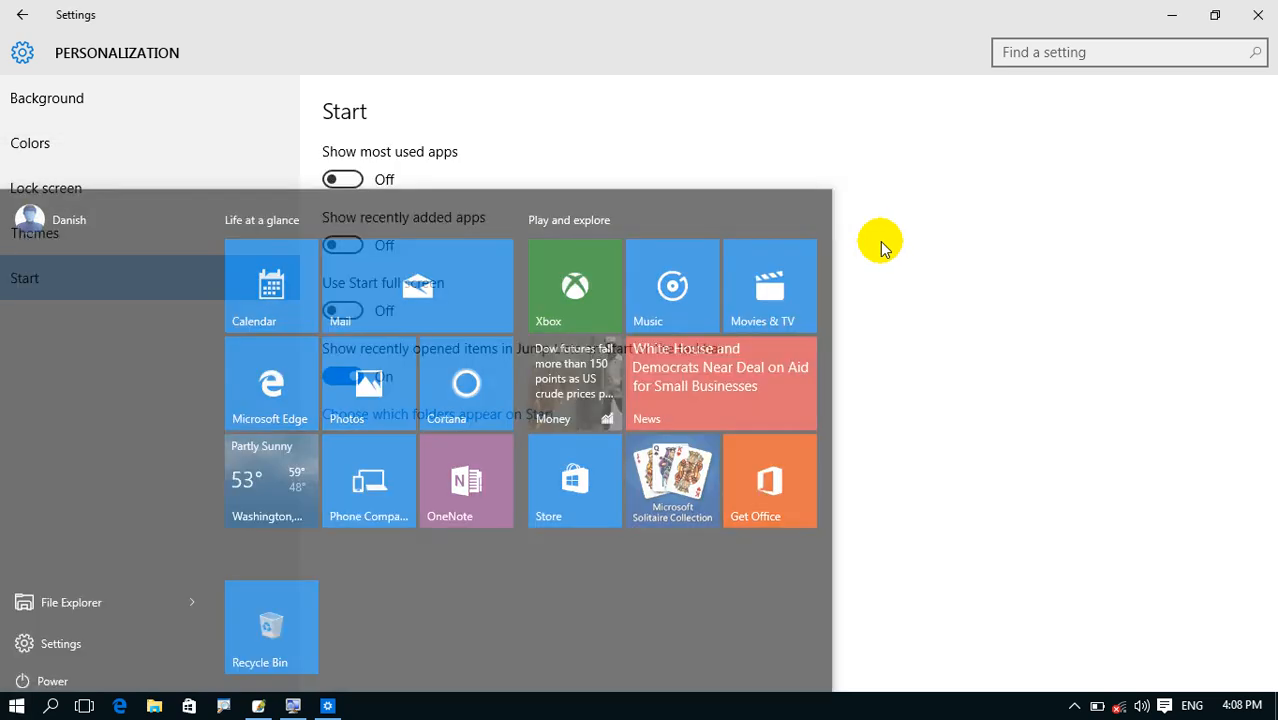
- Turn the recently added and most used apps back on for Start, checking the Start menu after each change
click(343, 247)
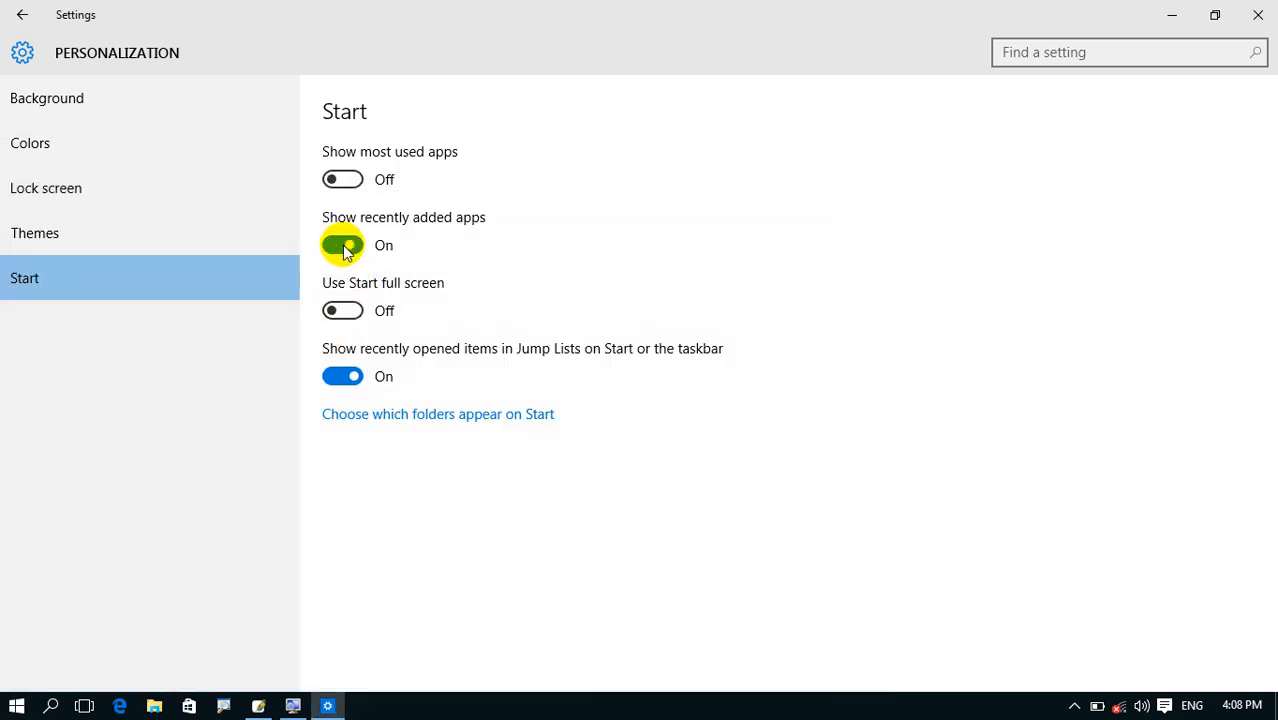
click(14, 700)
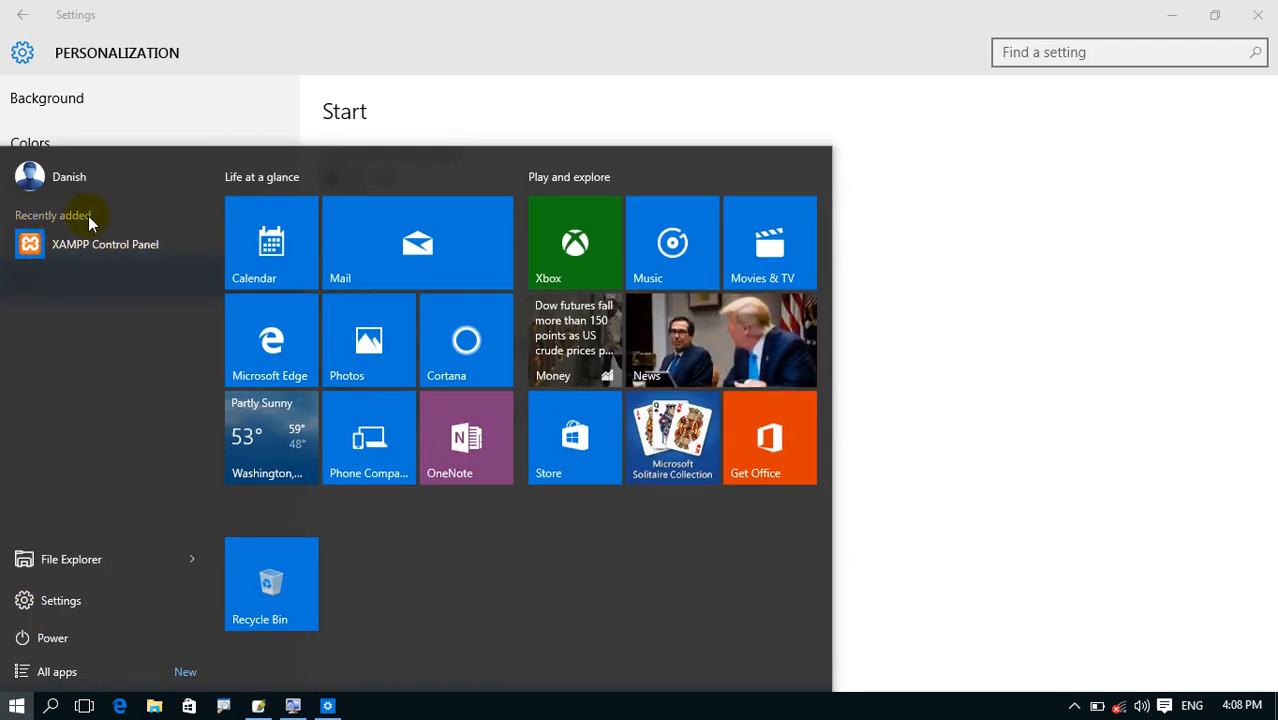
click(907, 228)
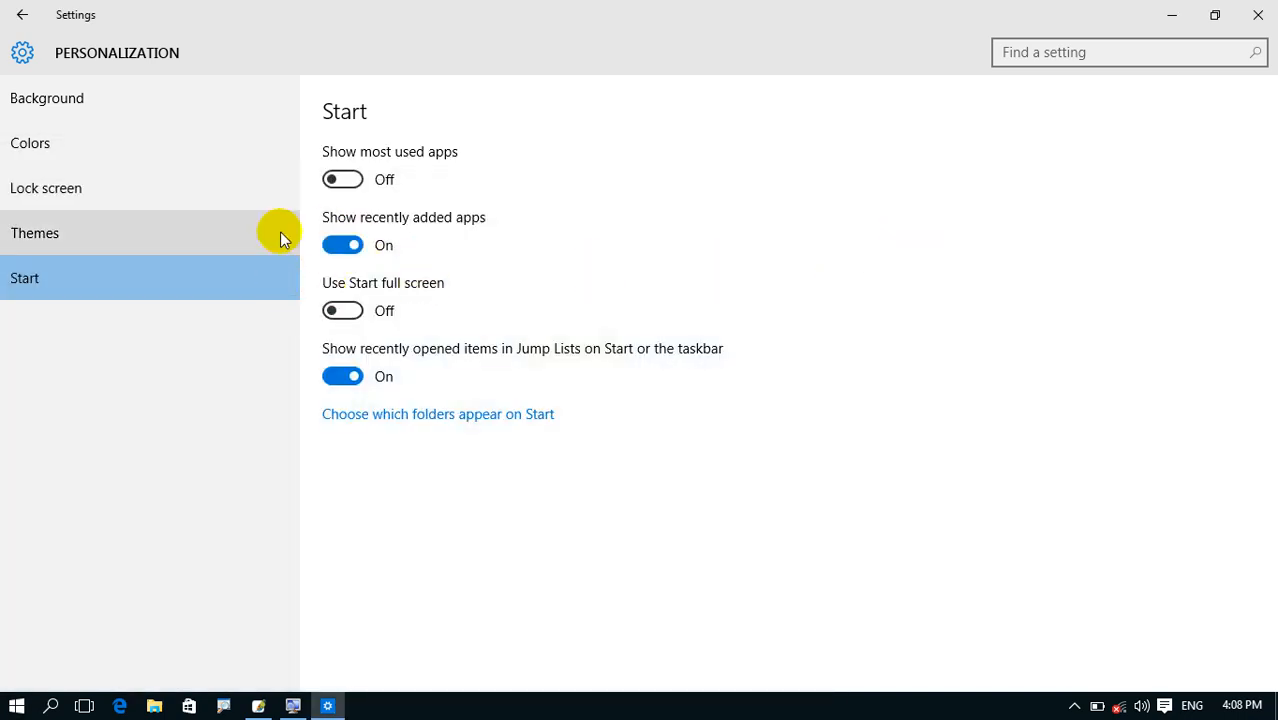
click(343, 246)
click(345, 182)
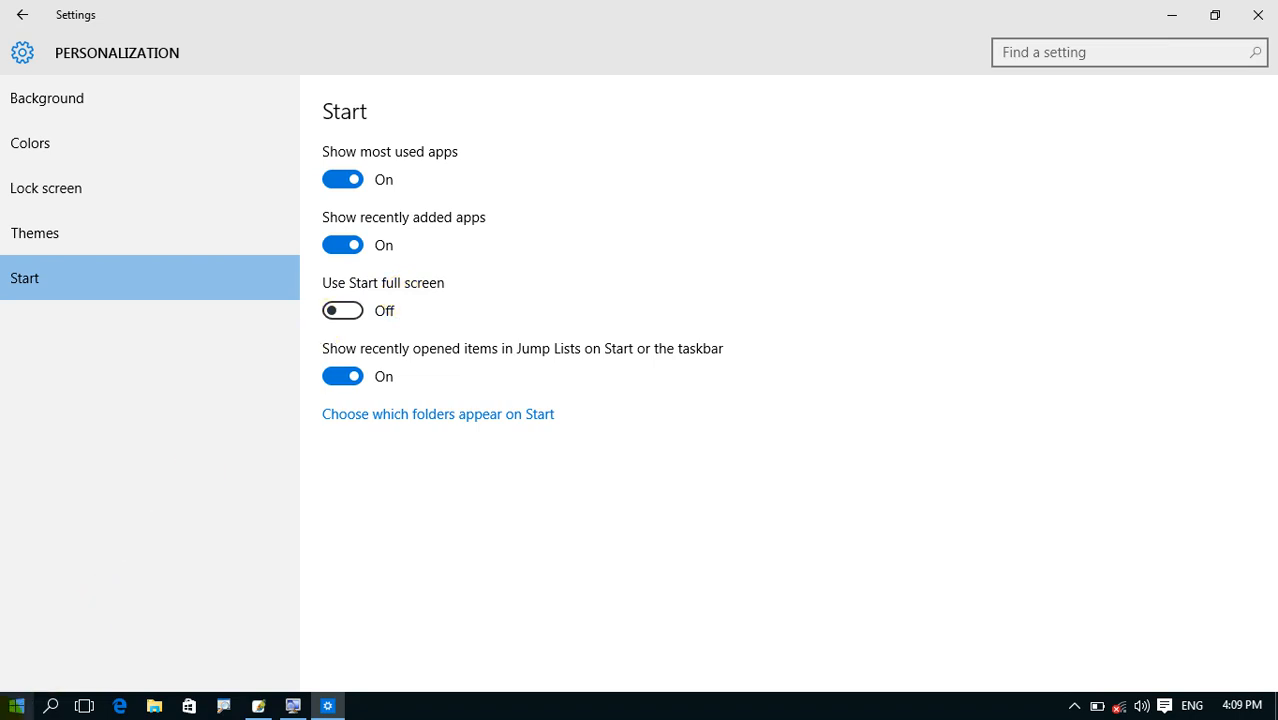
click(17, 705)
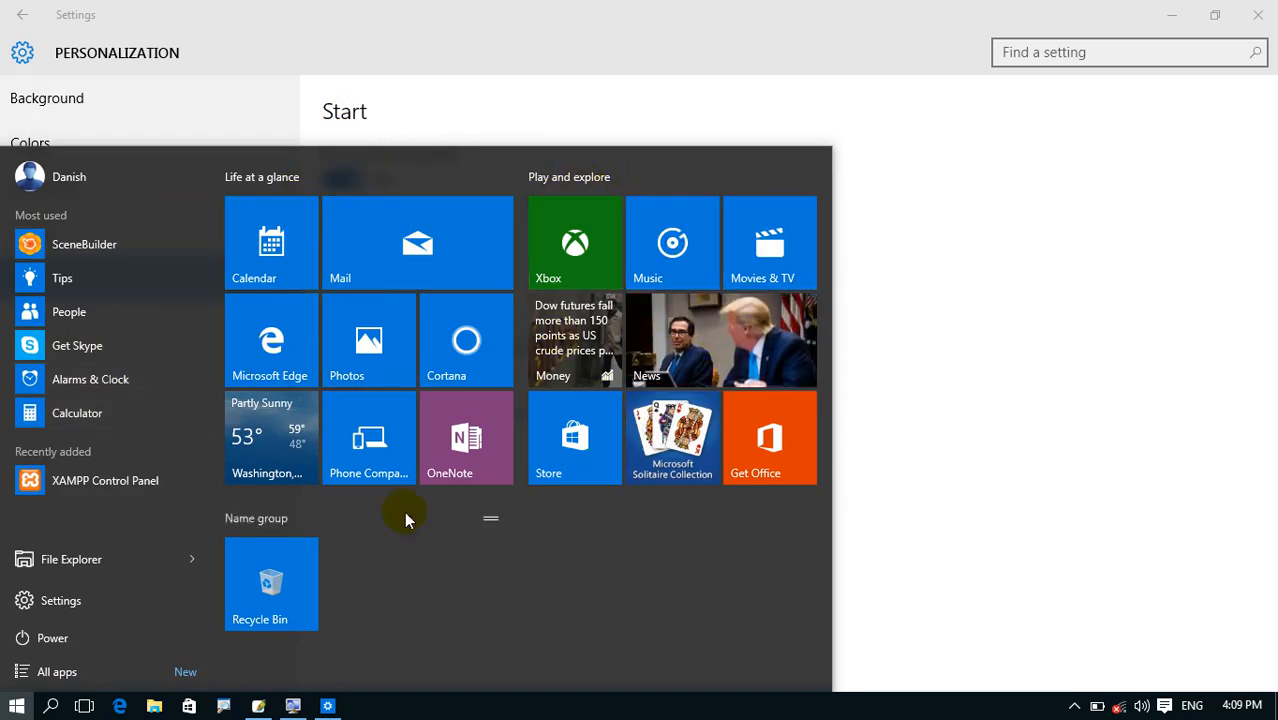
click(1022, 252)
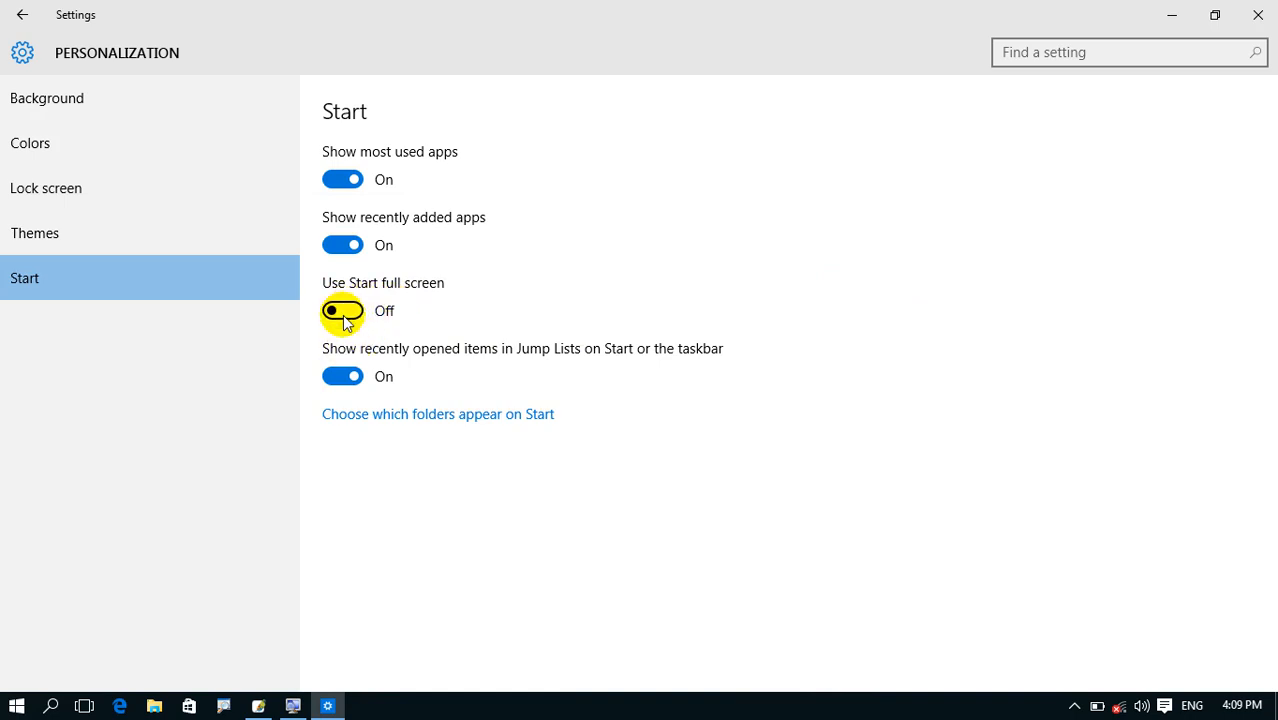
- Turn on full-screen Start, view the full-screen layout, and return to the settings
click(343, 312)
click(6, 707)
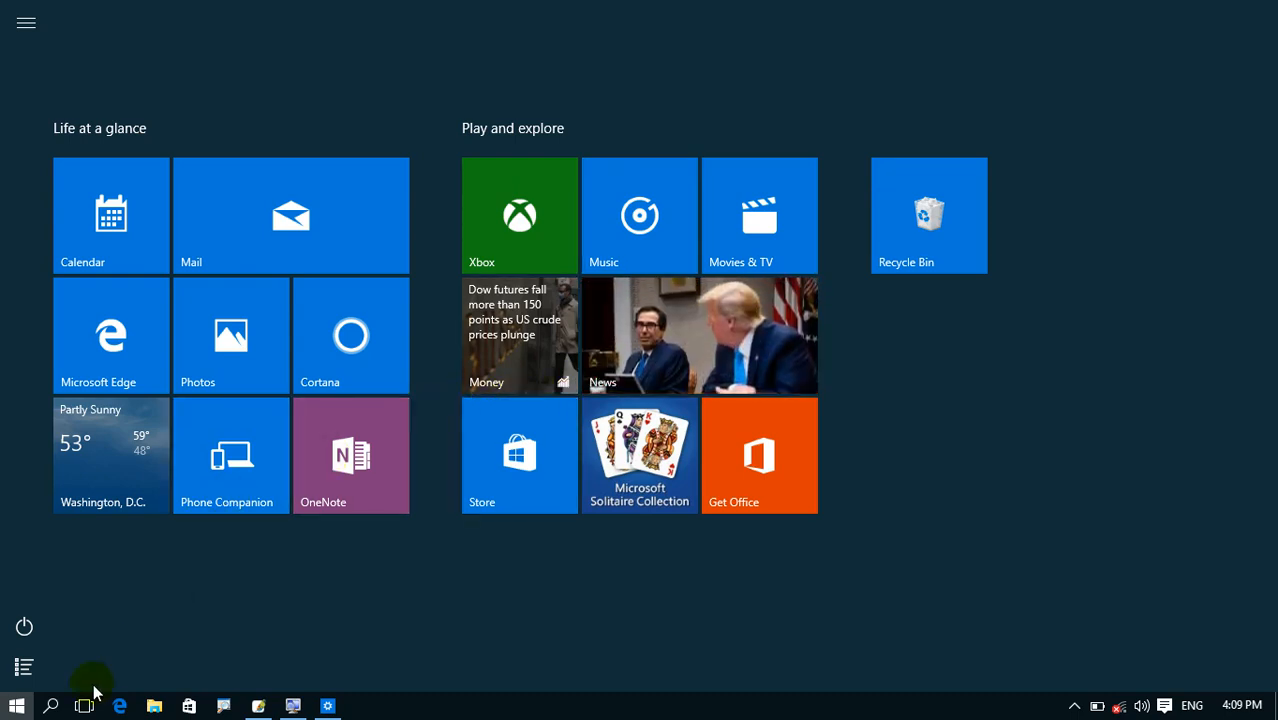
click(16, 705)
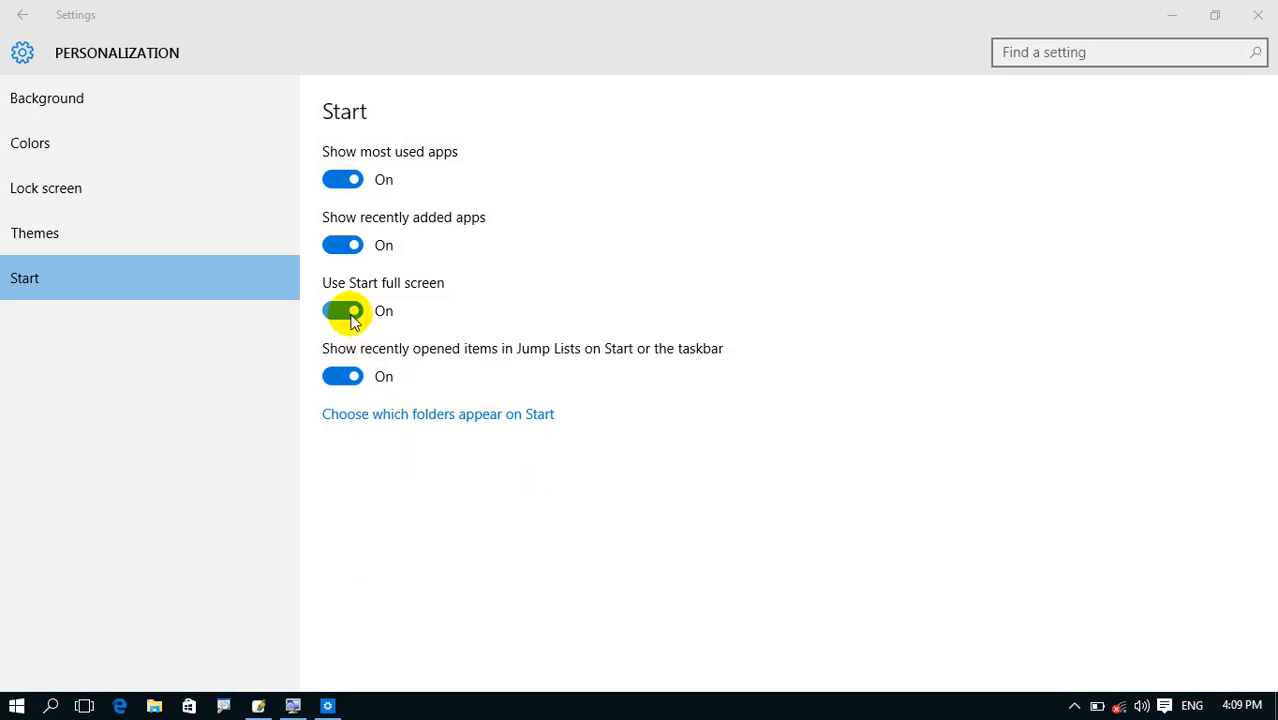
- Turn off full-screen Start, check the regular Start menu, and close the Settings window
click(345, 311)
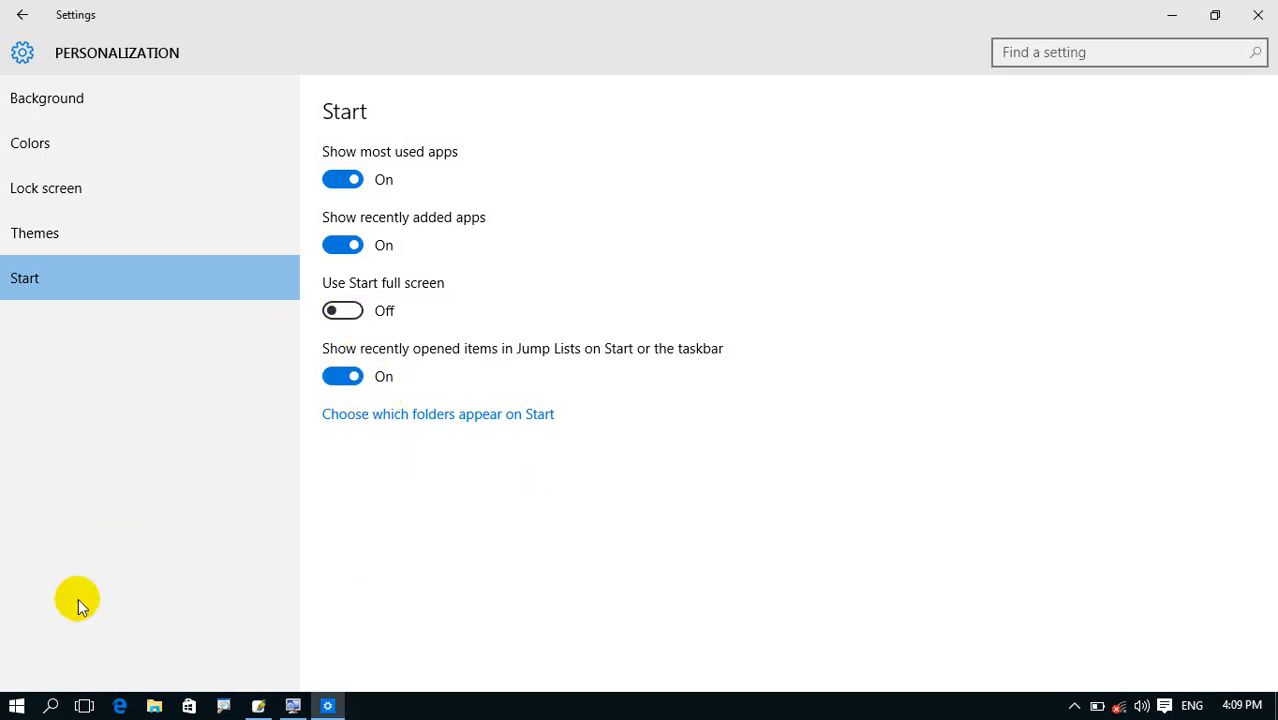
click(16, 705)
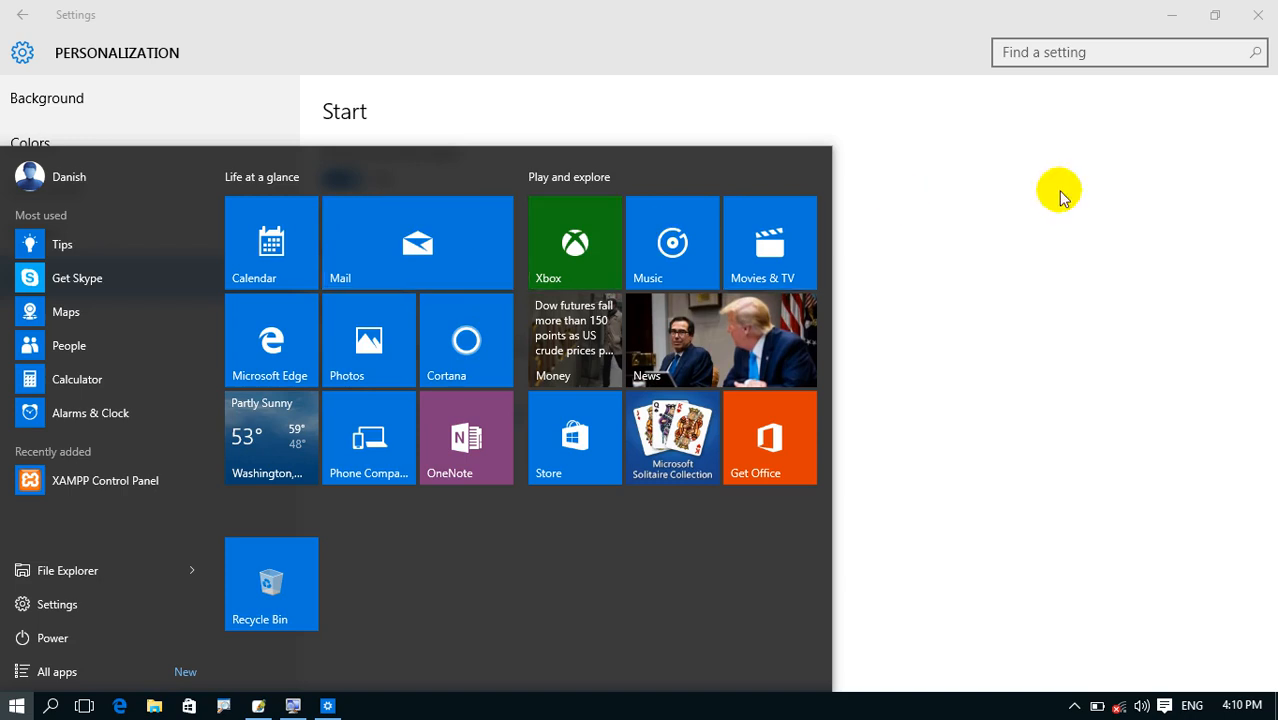
click(1204, 174)
click(1258, 18)
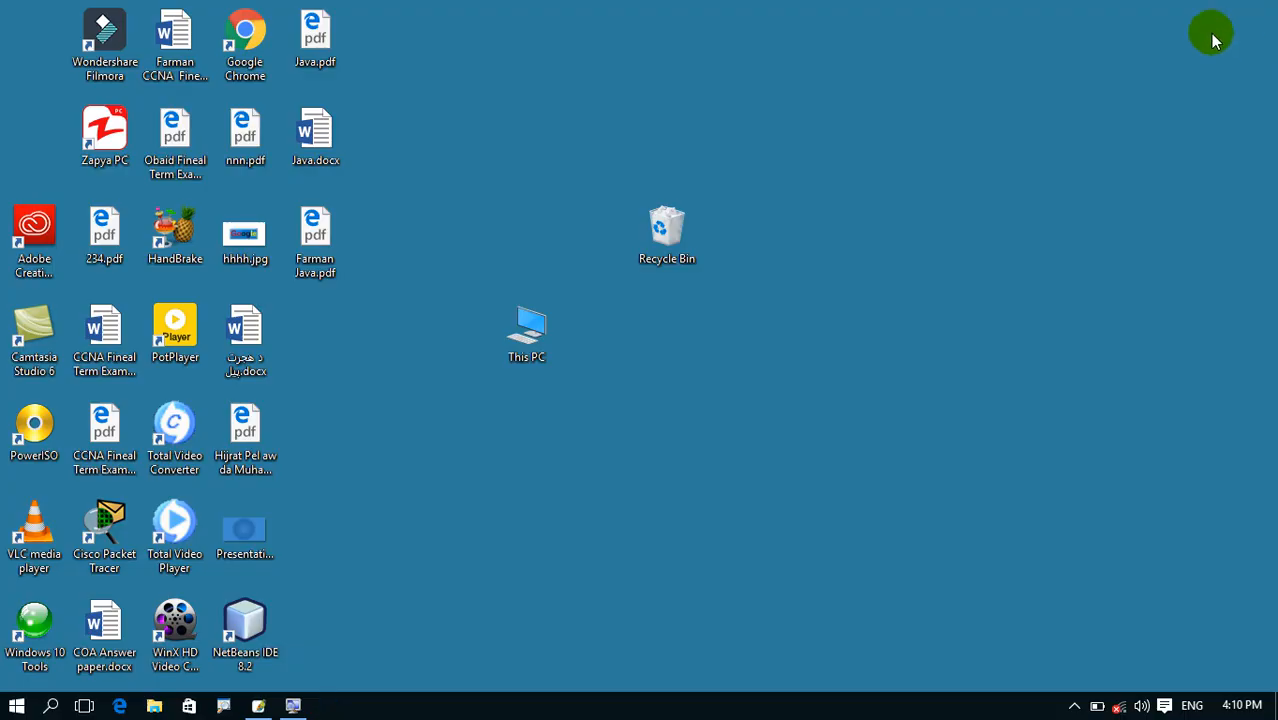